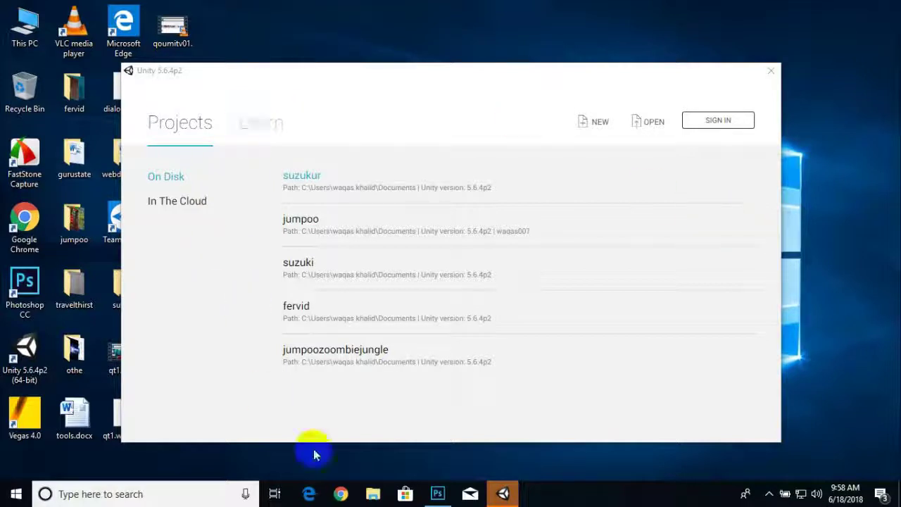
- Open the suzukur project stored on disk
{"action": "left_click", "coordinate": [302, 184]}
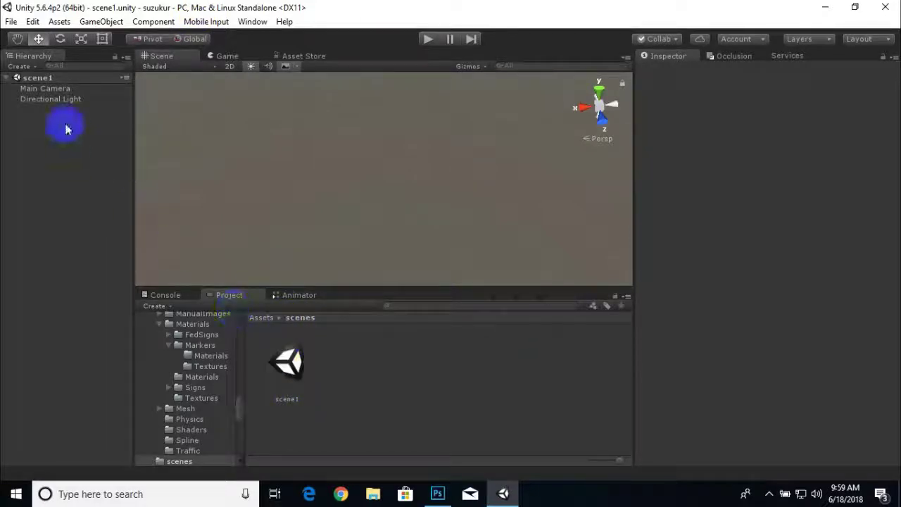
{"action": "left_click", "coordinate": [292, 384]}
{"action": "middle_click_drag", "start_coordinate": [378, 171], "coordinate": [371, 211]}
{"action": "key", "text": "w"}
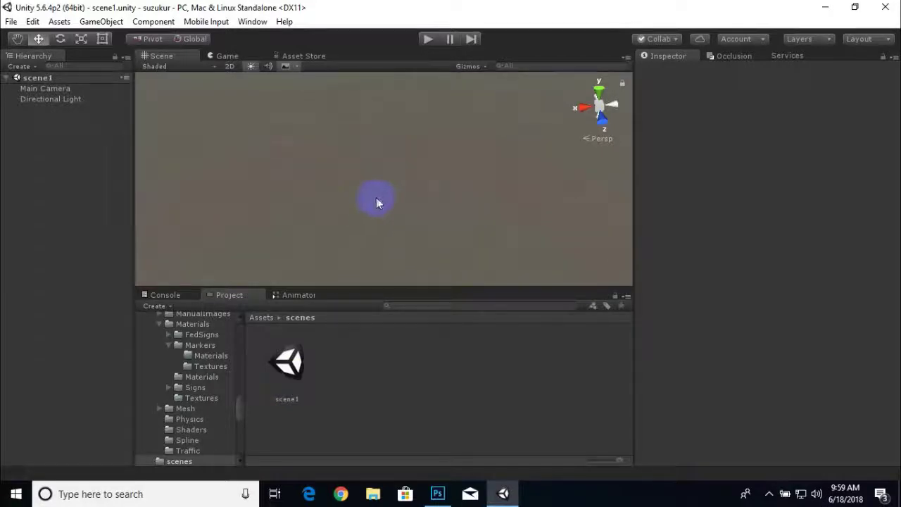
- Examine the project's root Assets folders, including LowpolyStreetPack, Grass And Flowers Pack 1, TextMesh Pro, Standard Assets and RoadArchitect-master
{"action": "left_click", "coordinate": [264, 320]}
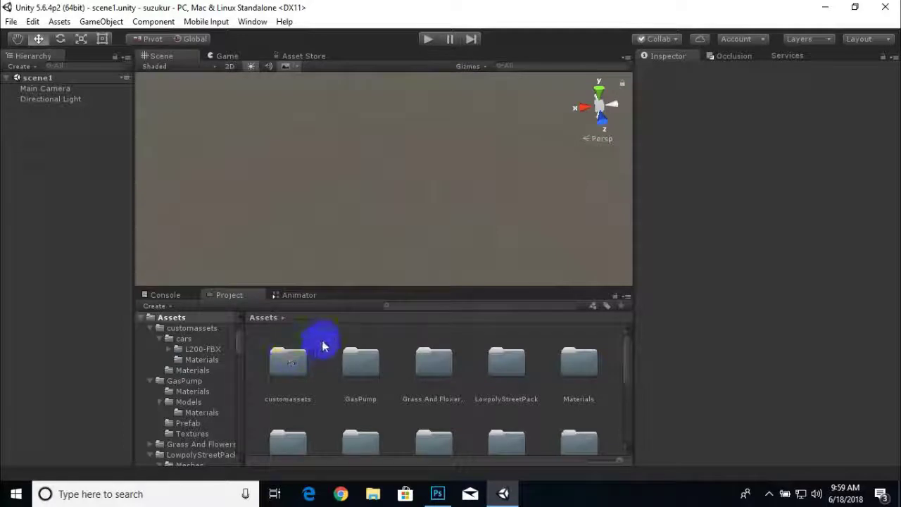
{"action": "scroll", "coordinate": [463, 348], "scroll_direction": "down", "scroll_amount": 3}
{"action": "scroll", "coordinate": [382, 386], "scroll_direction": "up", "scroll_amount": 3}
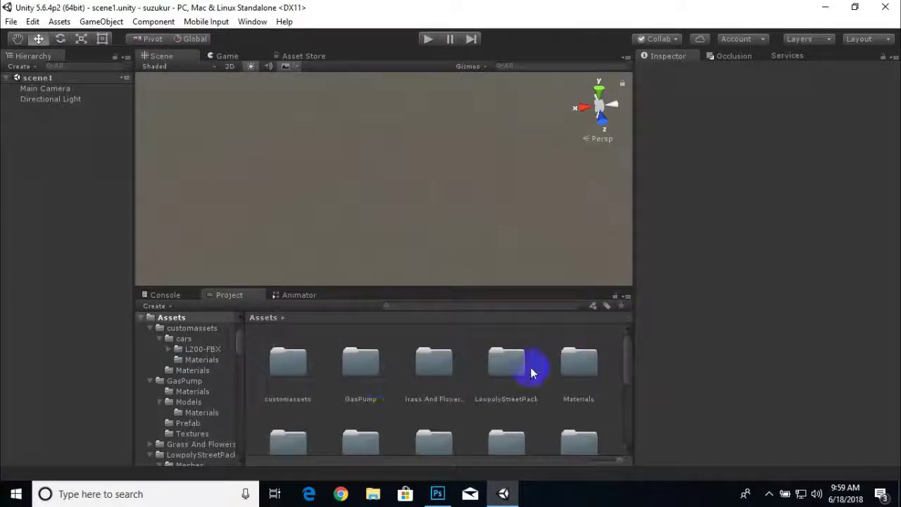
{"action": "left_click", "coordinate": [517, 363]}
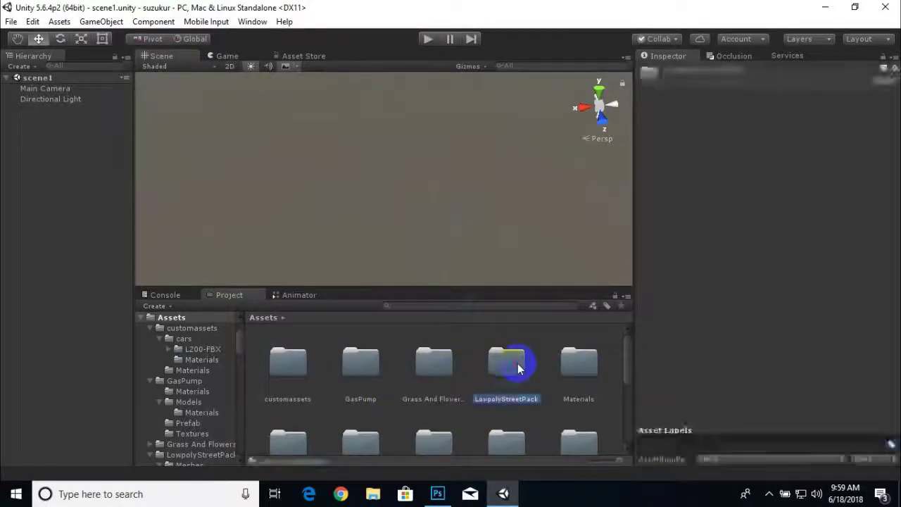
{"action": "left_click", "coordinate": [435, 366]}
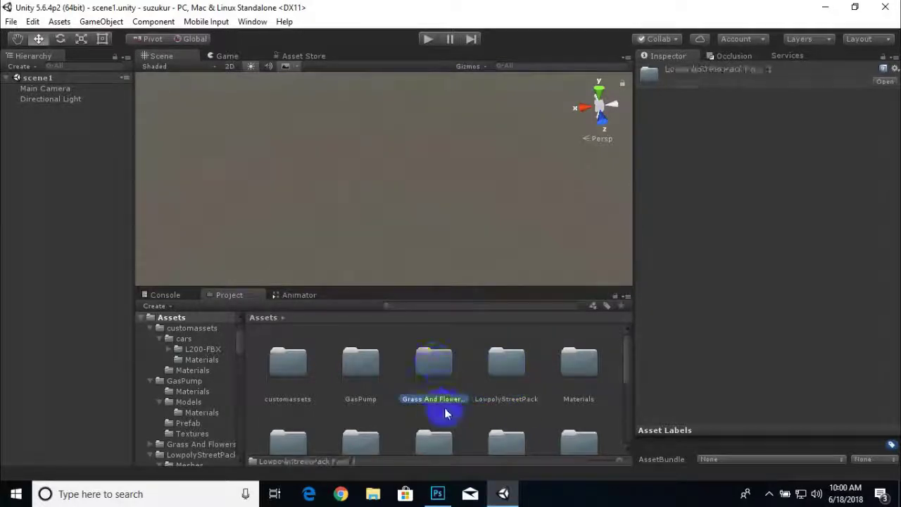
{"action": "scroll", "coordinate": [404, 395], "scroll_direction": "down", "scroll_amount": 5}
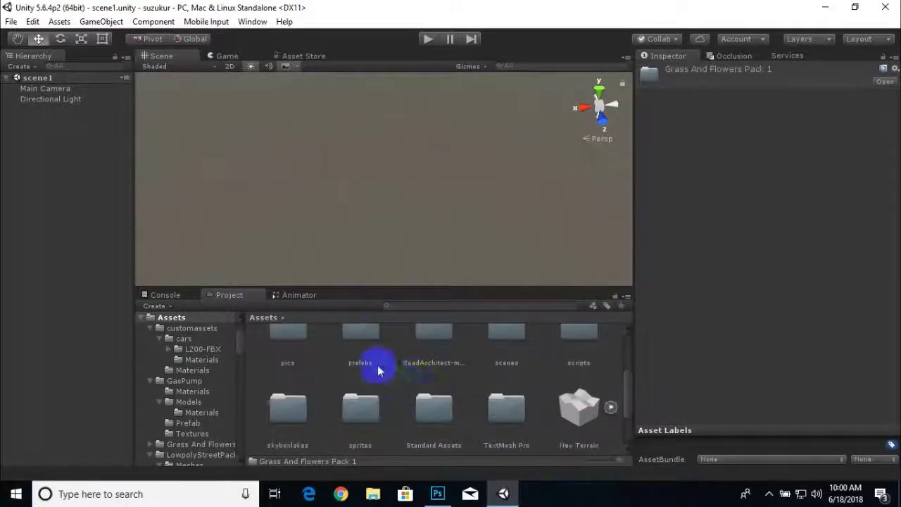
{"action": "left_click", "coordinate": [507, 421]}
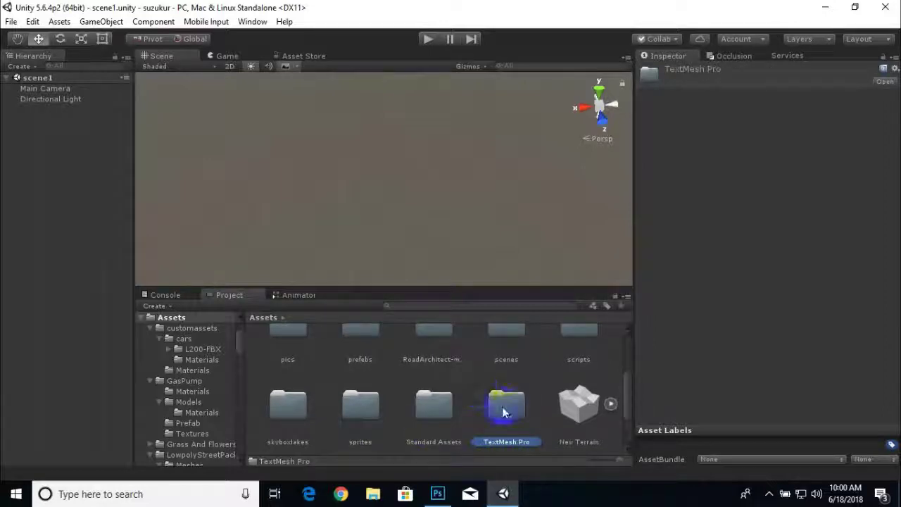
{"action": "left_click", "coordinate": [444, 403]}
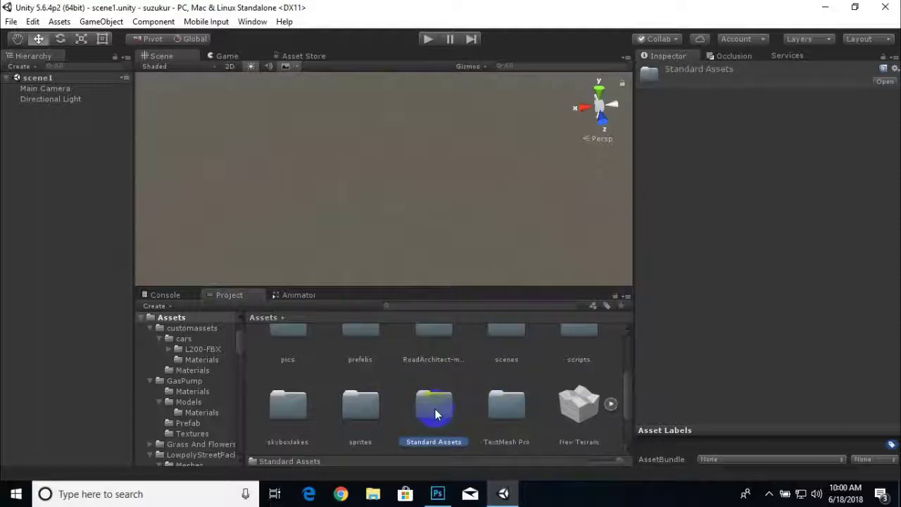
{"action": "left_click", "coordinate": [426, 364]}
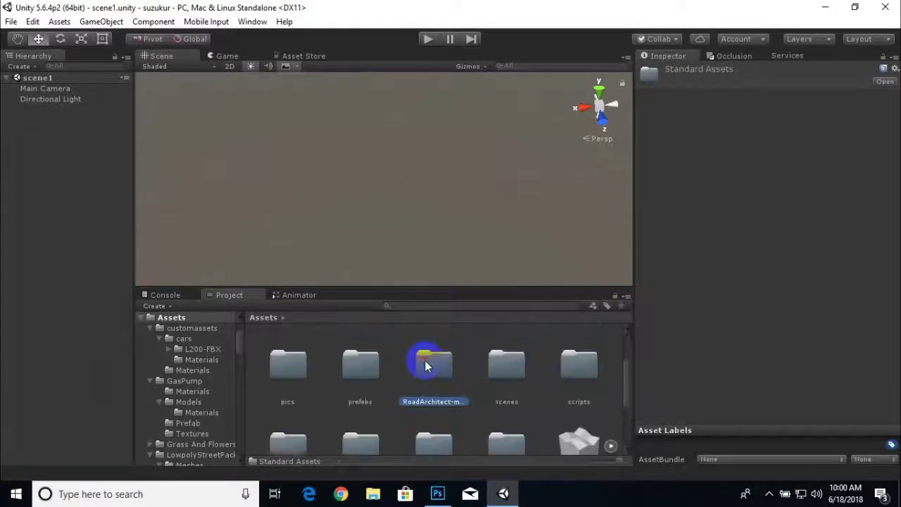
{"action": "scroll", "coordinate": [411, 392], "scroll_direction": "down", "scroll_amount": 3}
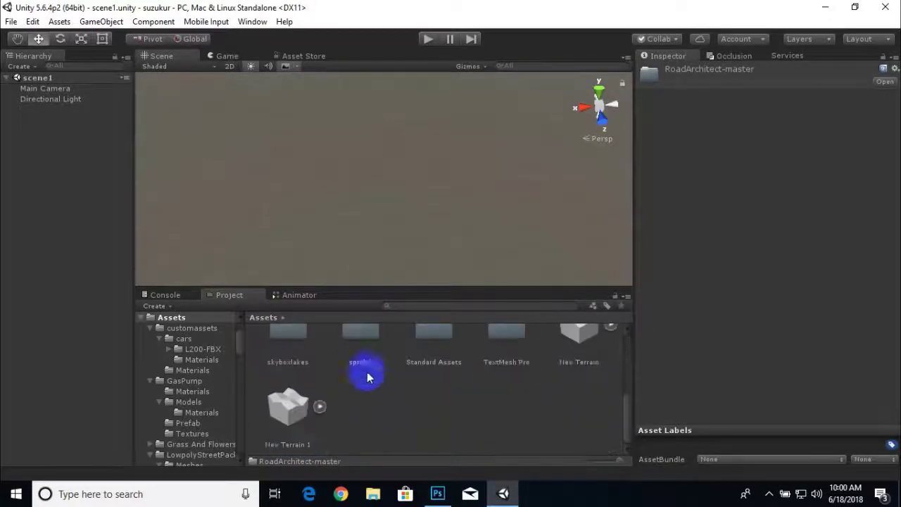
{"action": "scroll", "coordinate": [374, 419], "scroll_direction": "up", "scroll_amount": 3}
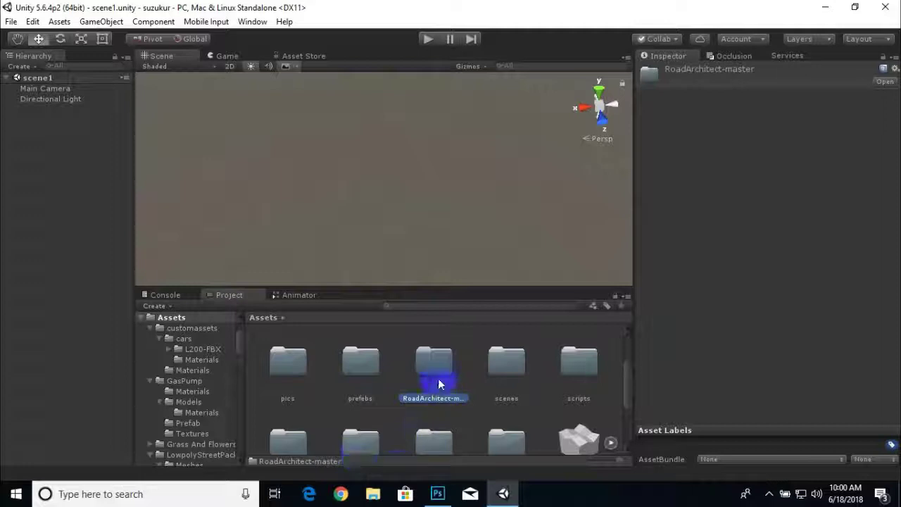
- Examine the LowpolyStreetPack and RoadArchitect-master folders among the project's assets once more
{"action": "left_click", "coordinate": [468, 370]}
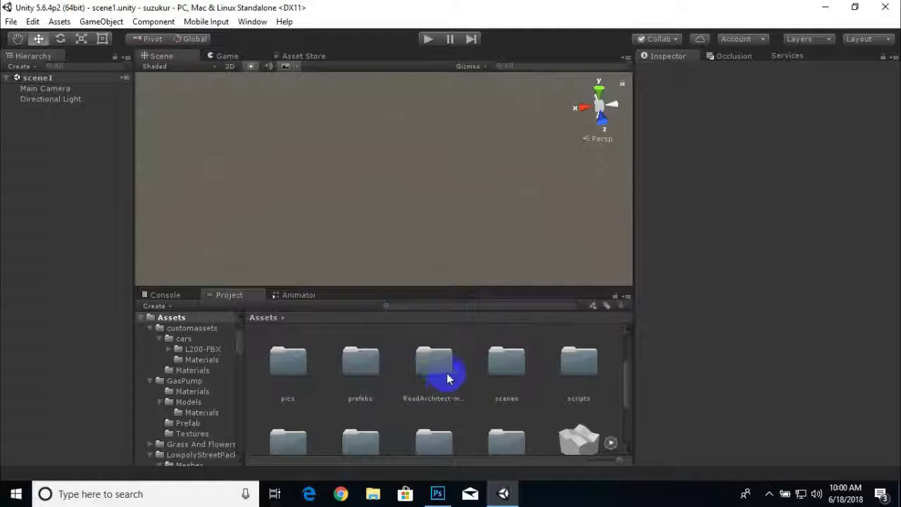
{"action": "scroll", "coordinate": [458, 352], "scroll_direction": "up", "scroll_amount": 3}
{"action": "left_click", "coordinate": [502, 372]}
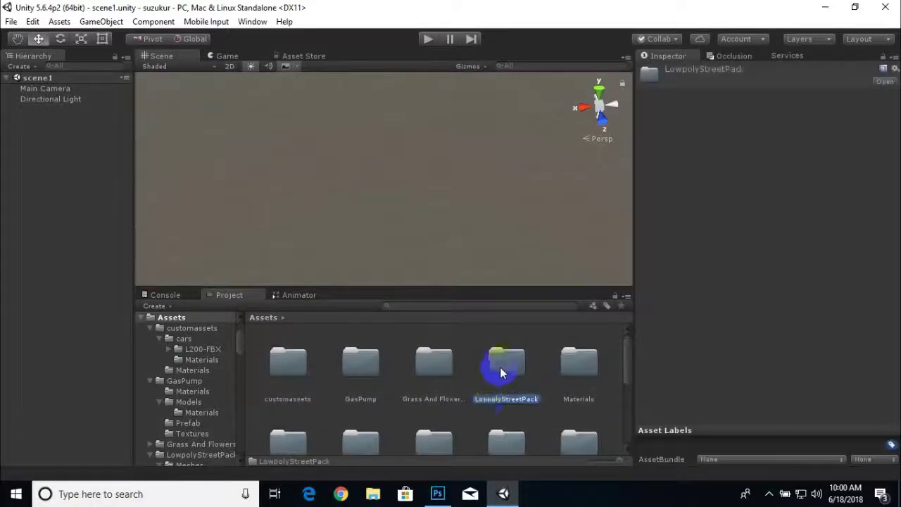
{"action": "left_click", "coordinate": [507, 406]}
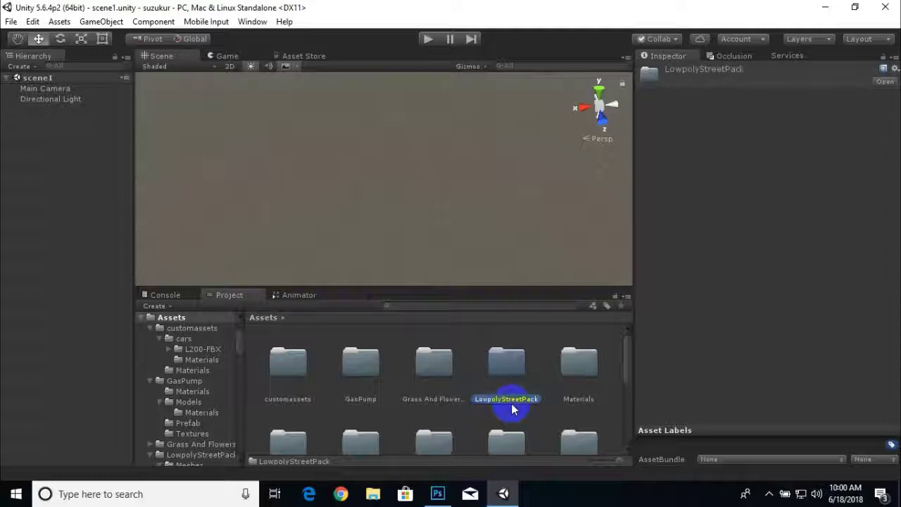
{"action": "scroll", "coordinate": [415, 362], "scroll_direction": "down", "scroll_amount": 1}
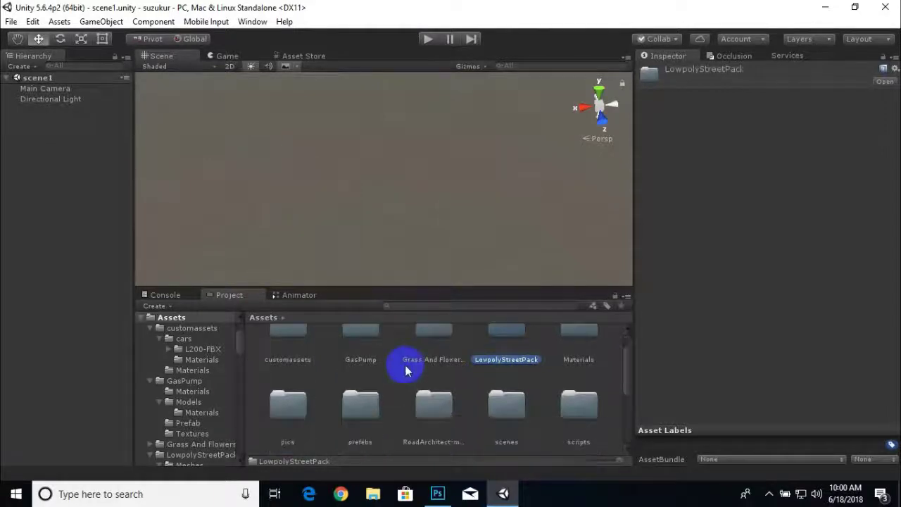
{"action": "left_click", "coordinate": [427, 407]}
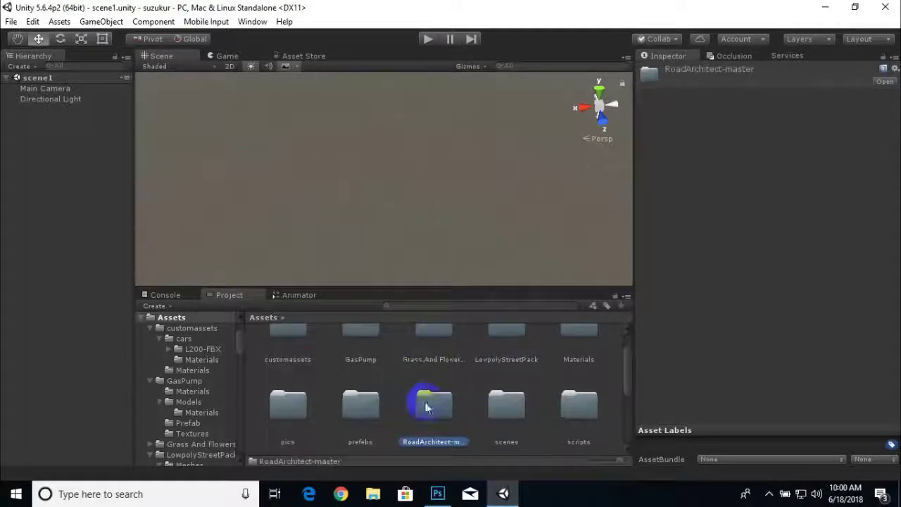
{"action": "left_click", "coordinate": [396, 390]}
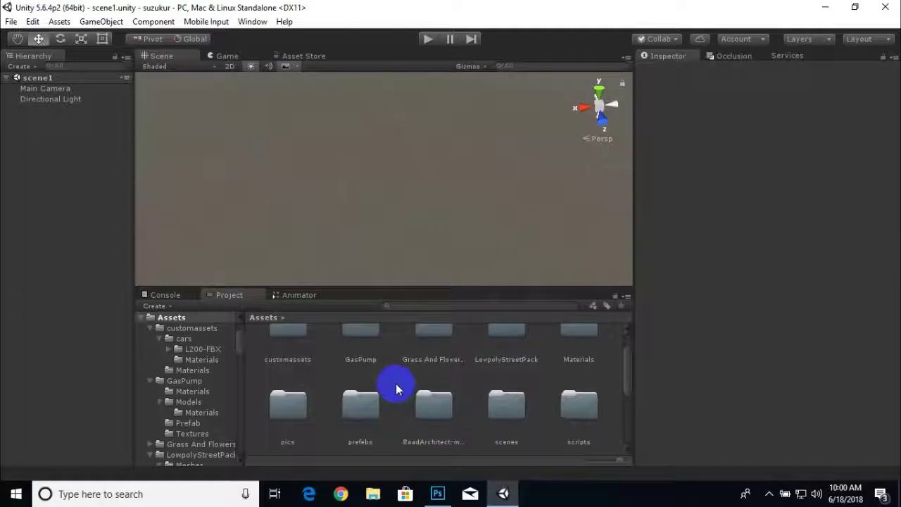
{"action": "scroll", "coordinate": [396, 387], "scroll_direction": "up", "scroll_amount": 1}
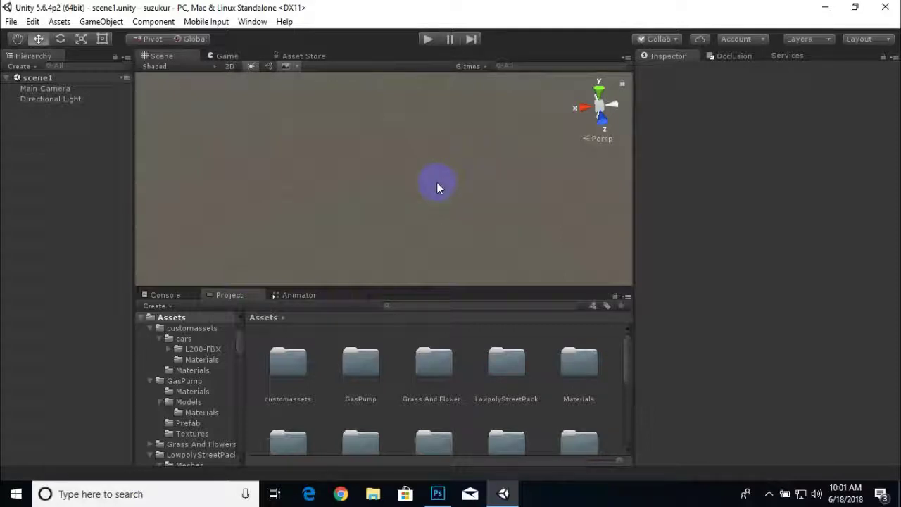
- Create a new scene named scene2 in the scenes folder and open it
{"action": "scroll", "coordinate": [380, 335], "scroll_direction": "down", "scroll_amount": 3}
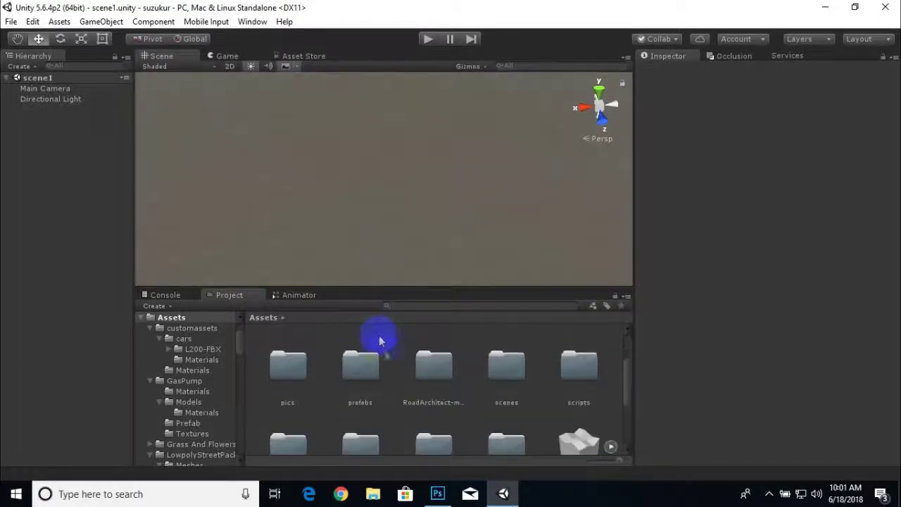
{"action": "left_click", "coordinate": [494, 373]}
{"action": "double_click", "coordinate": [494, 373]}
{"action": "right_click", "coordinate": [371, 359]}
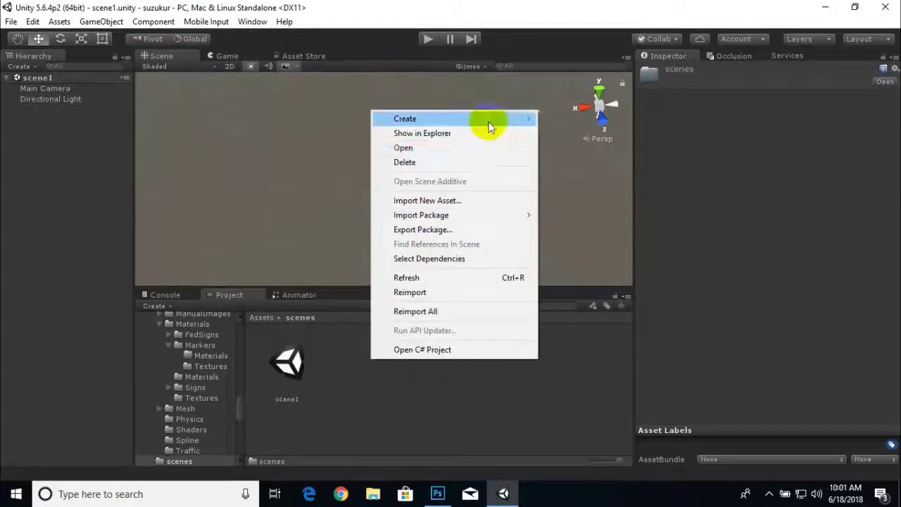
{"action": "mouse_move", "coordinate": [493, 120]}
{"action": "left_click", "coordinate": [577, 223]}
{"action": "type", "text": "scene2"}
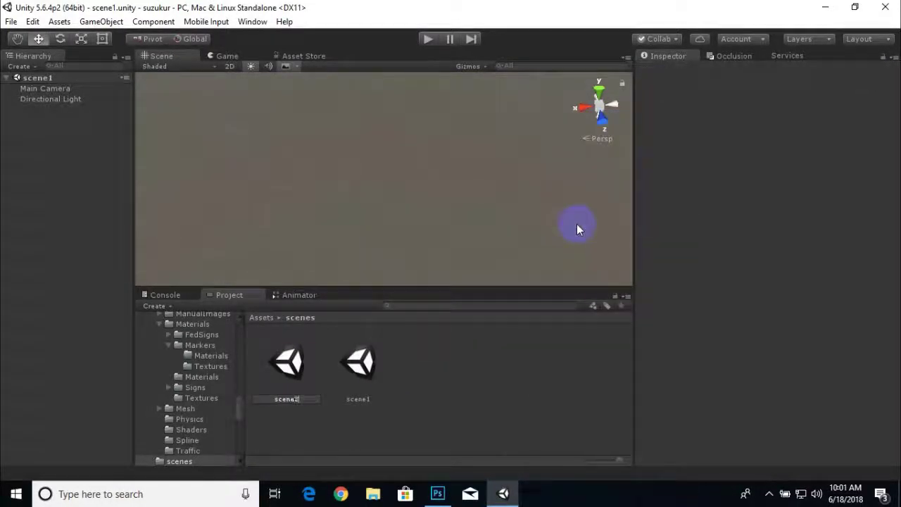
{"action": "key", "text": "Return"}
{"action": "key", "text": "Return"}
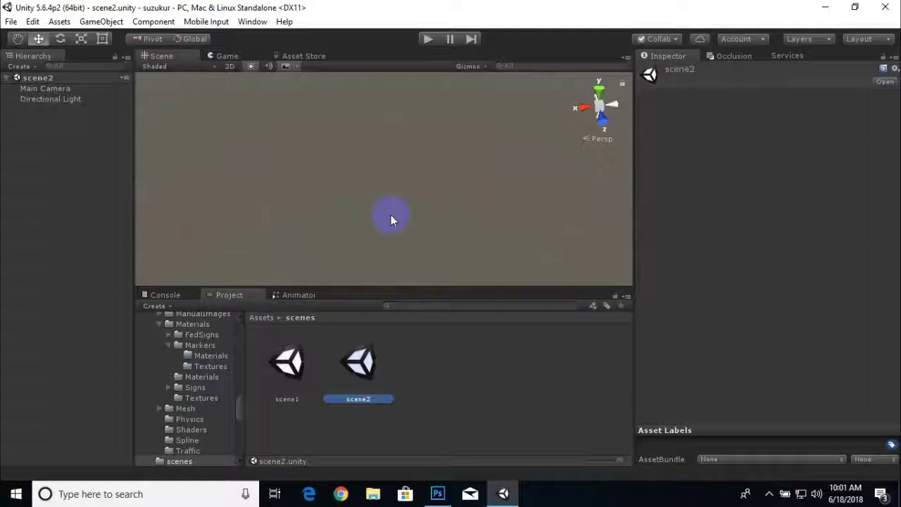
- Go to the stagespic folder inside the pics assets and examine the stage layout images
{"action": "left_click", "coordinate": [259, 319]}
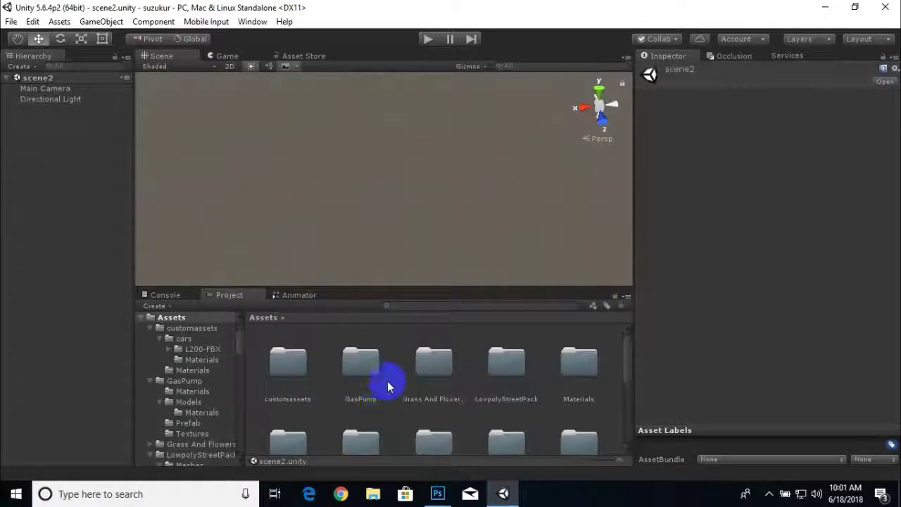
{"action": "scroll", "coordinate": [396, 371], "scroll_direction": "down", "scroll_amount": 3}
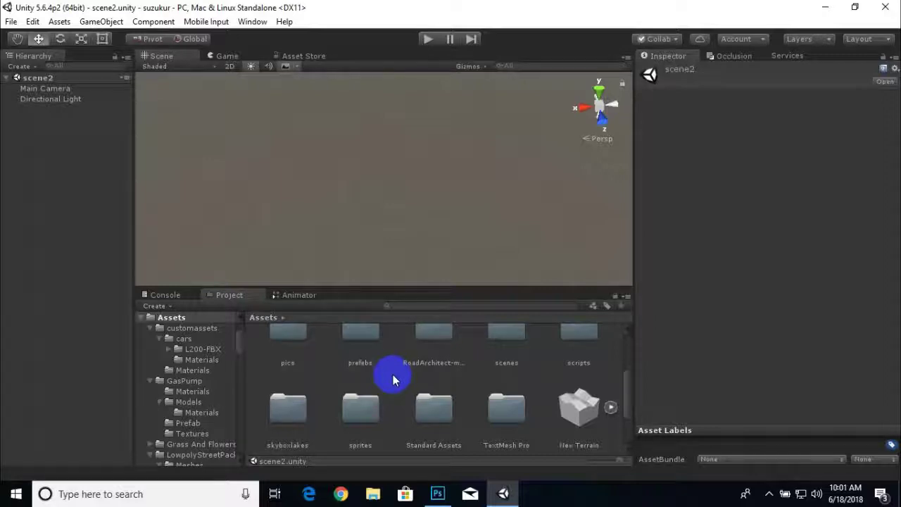
{"action": "scroll", "coordinate": [380, 381], "scroll_direction": "up", "scroll_amount": 1}
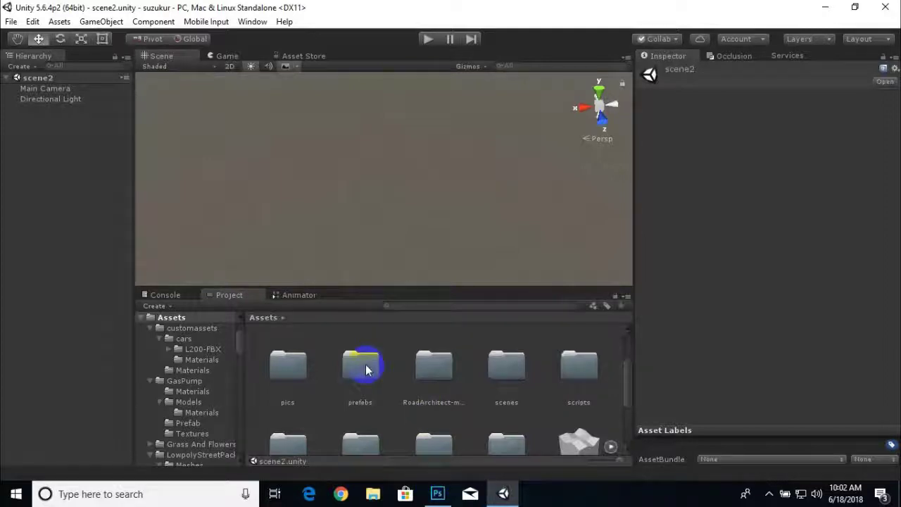
{"action": "double_click", "coordinate": [296, 367]}
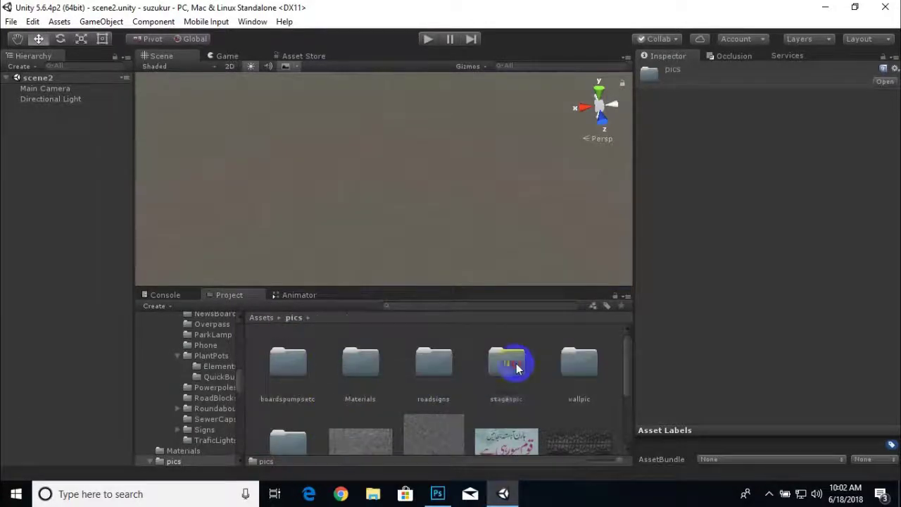
{"action": "double_click", "coordinate": [506, 361]}
{"action": "scroll", "coordinate": [361, 400], "scroll_direction": "down", "scroll_amount": 1}
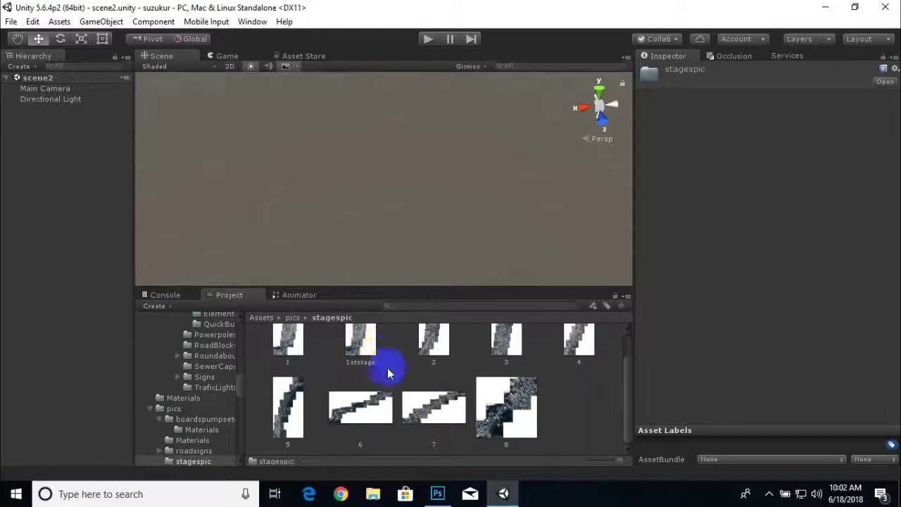
{"action": "scroll", "coordinate": [374, 363], "scroll_direction": "up", "scroll_amount": 1}
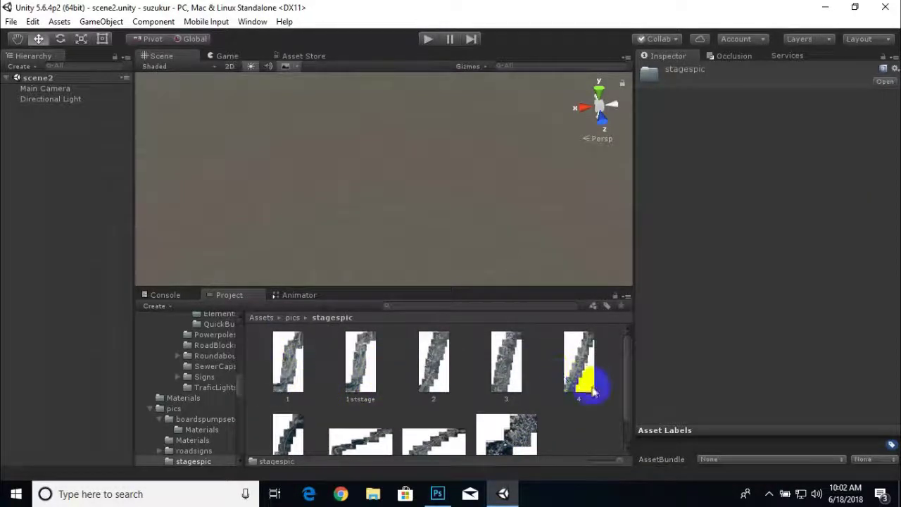
{"action": "scroll", "coordinate": [556, 402], "scroll_direction": "down", "scroll_amount": 1}
{"action": "left_click", "coordinate": [331, 400]}
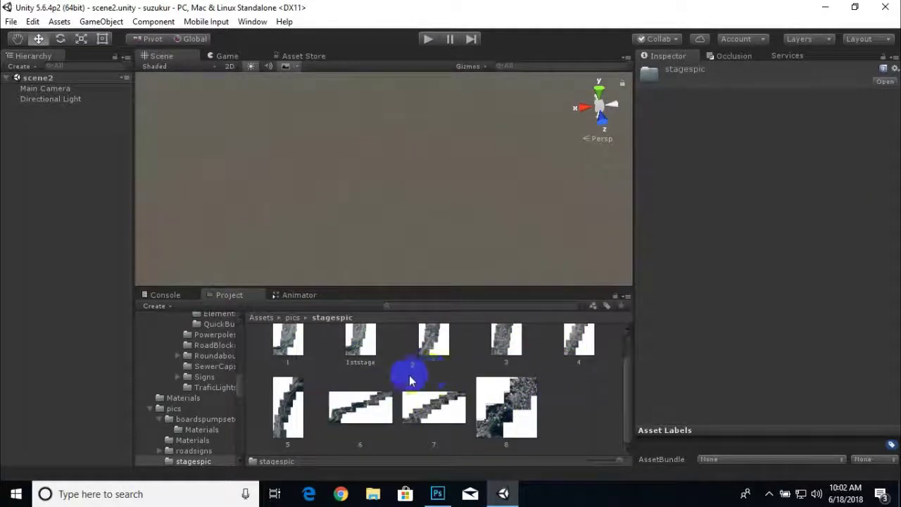
{"action": "scroll", "coordinate": [426, 380], "scroll_direction": "up", "scroll_amount": 1}
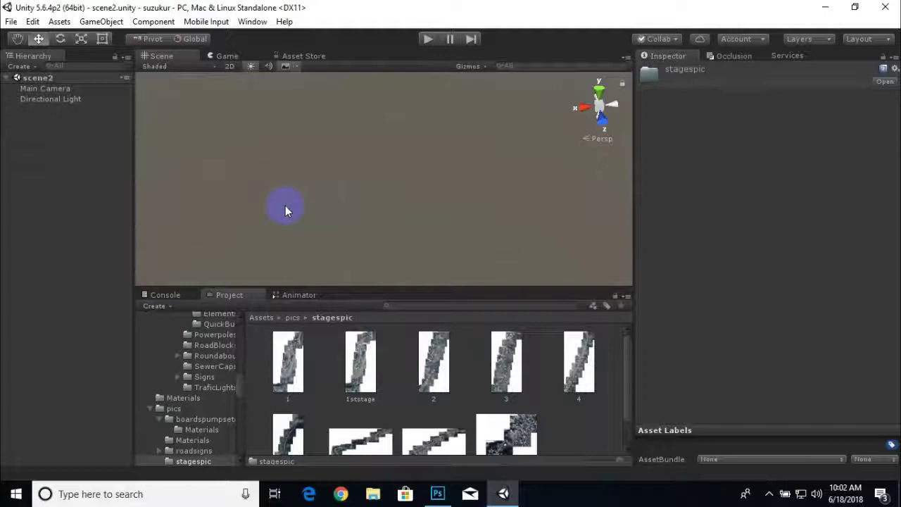
{"action": "left_click", "coordinate": [769, 493]}
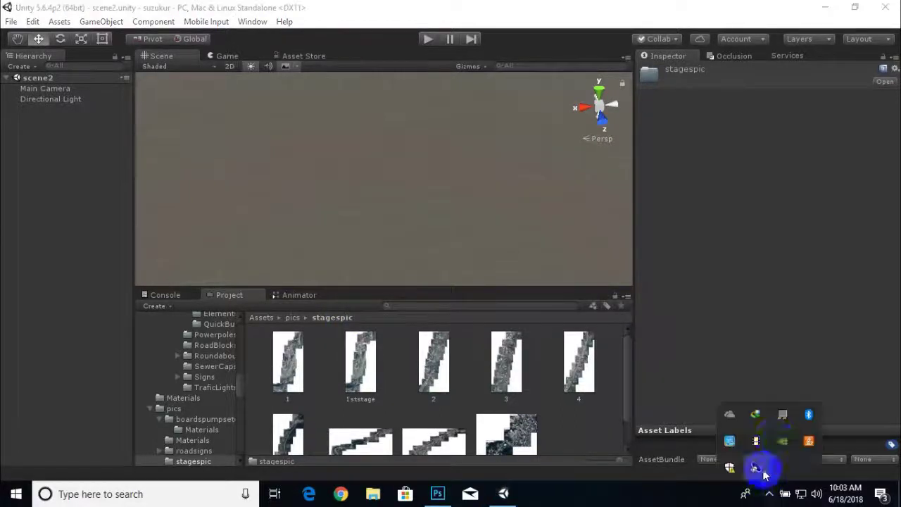
{"action": "left_click", "coordinate": [761, 444]}
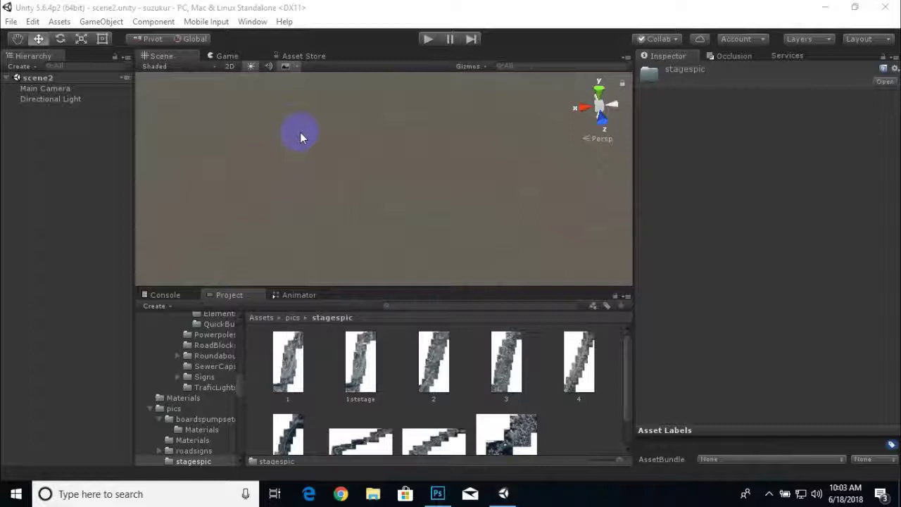
- Add a 3D Terrain object to scene2
{"action": "right_click", "coordinate": [68, 145]}
{"action": "mouse_move", "coordinate": [123, 268]}
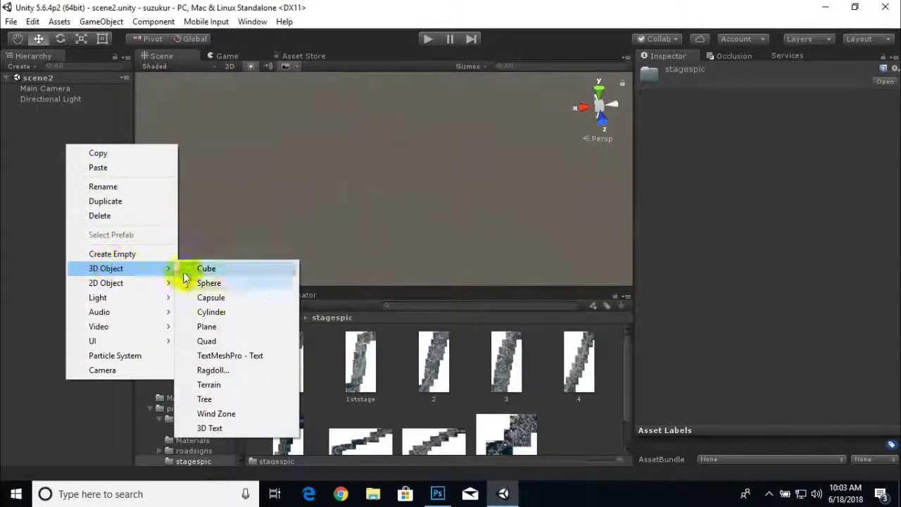
{"action": "left_click", "coordinate": [215, 385]}
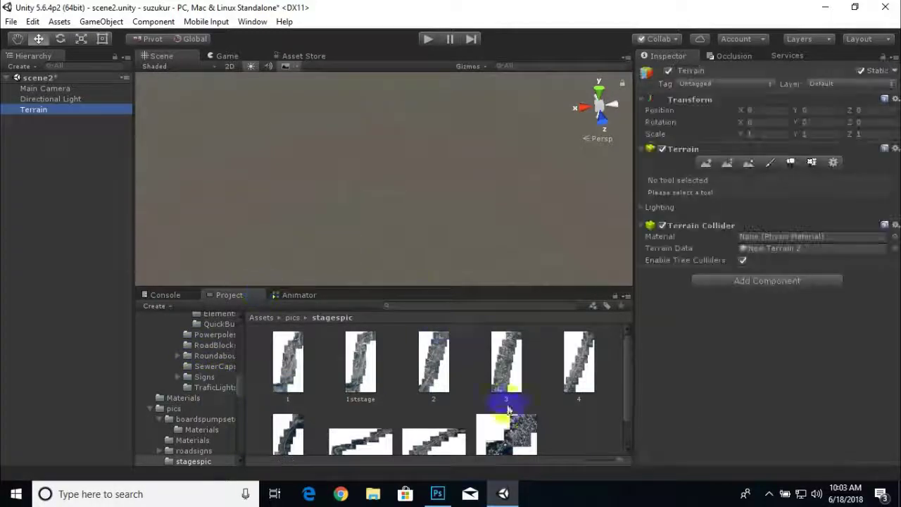
- Switch to File Explorer, go to Documents\suzukur\Assets\pics\stagespic and check the pixel dimensions of 1.jpg
{"action": "left_click", "coordinate": [378, 495]}
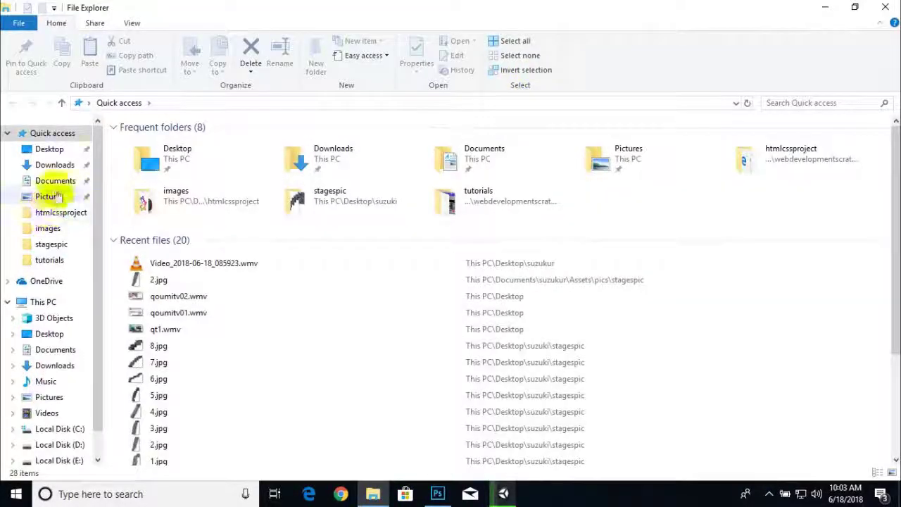
{"action": "left_click", "coordinate": [55, 181]}
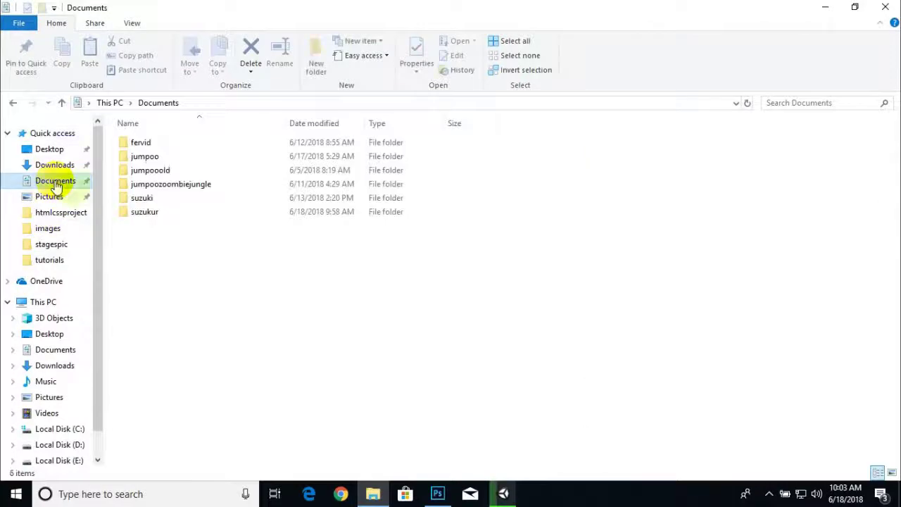
{"action": "double_click", "coordinate": [144, 211]}
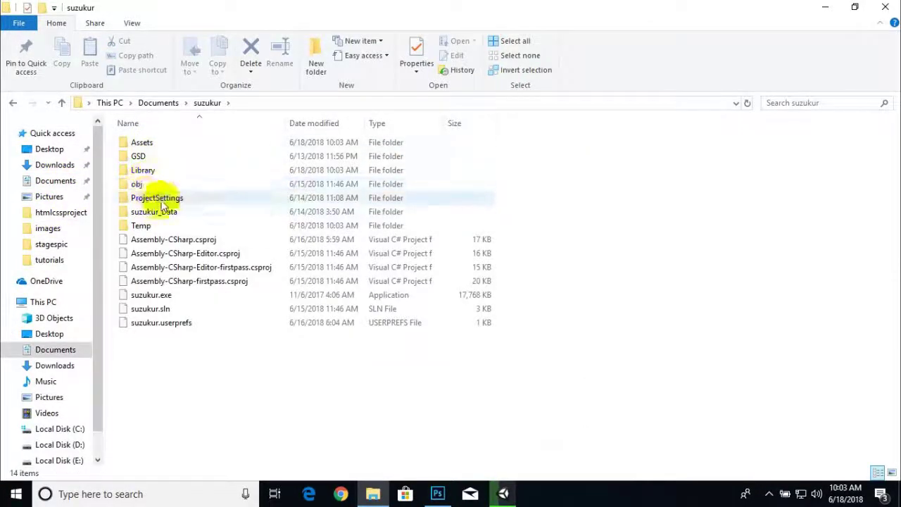
{"action": "double_click", "coordinate": [145, 142]}
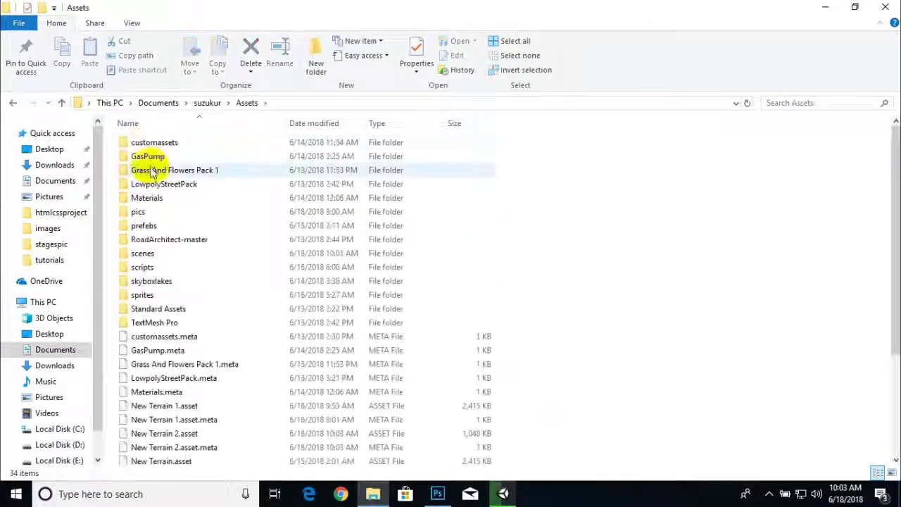
{"action": "double_click", "coordinate": [181, 209]}
{"action": "double_click", "coordinate": [185, 185]}
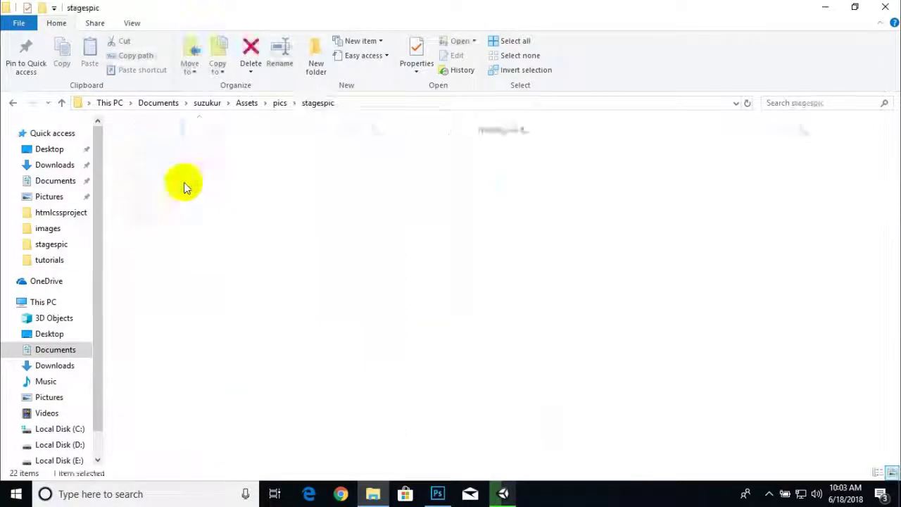
{"action": "left_click", "coordinate": [157, 182]}
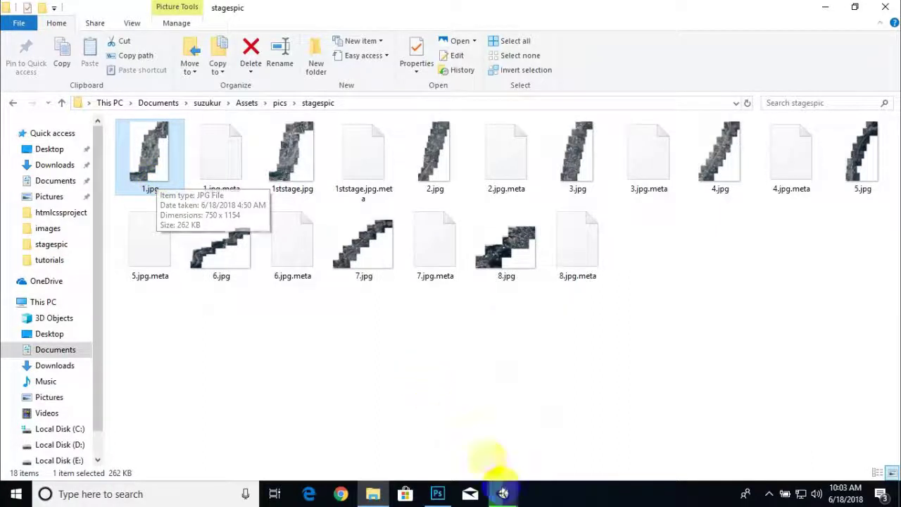
- Switch back to Unity, set the terrain's width to 750, length to 1154 and height to 300, and save the scene
{"action": "left_click", "coordinate": [503, 494]}
{"action": "left_click", "coordinate": [831, 164]}
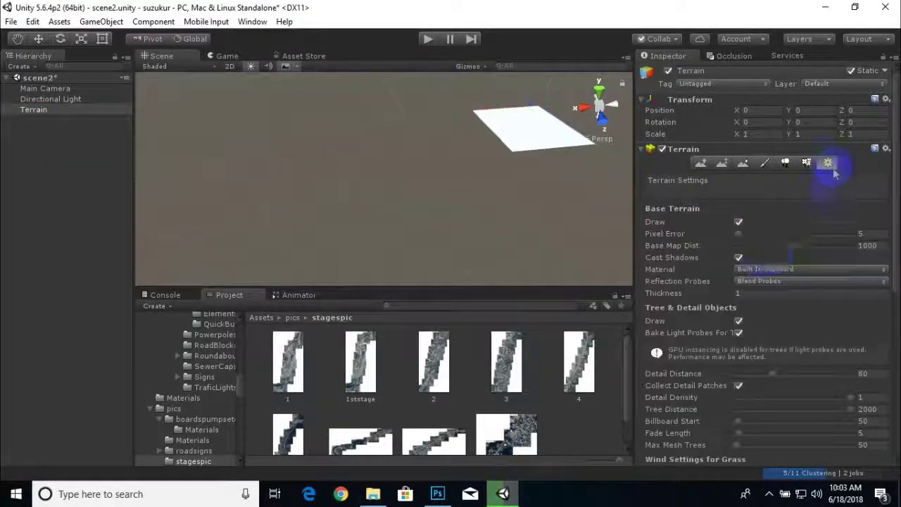
{"action": "scroll", "coordinate": [717, 300], "scroll_direction": "down", "scroll_amount": 2}
{"action": "scroll", "coordinate": [717, 299], "scroll_direction": "down", "scroll_amount": 5}
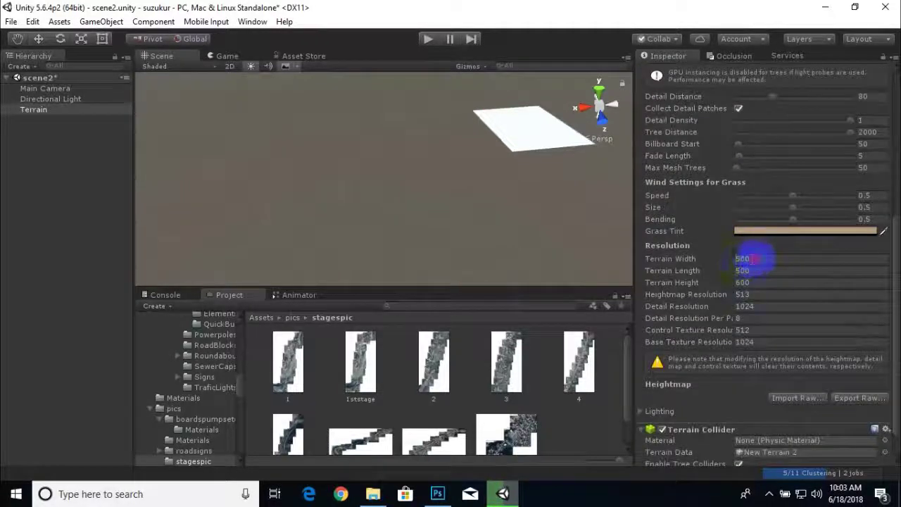
{"action": "left_click", "coordinate": [699, 259]}
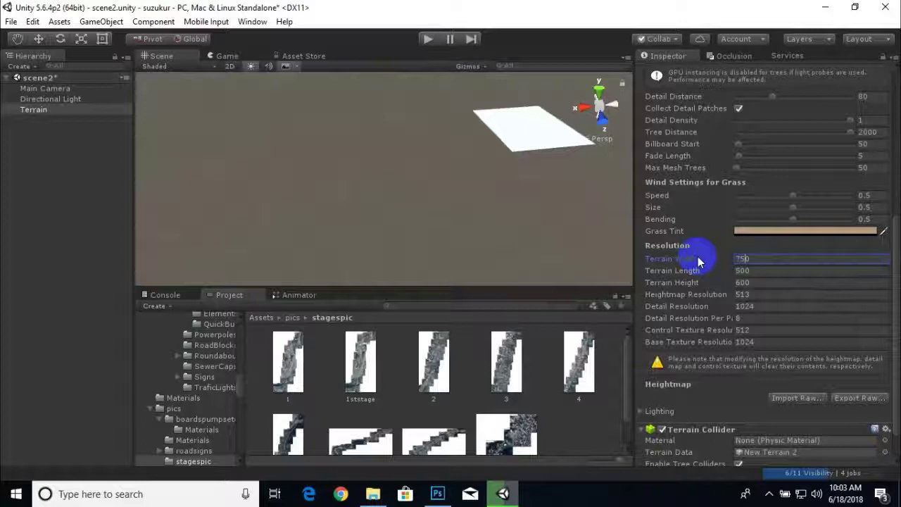
{"action": "left_click", "coordinate": [728, 271]}
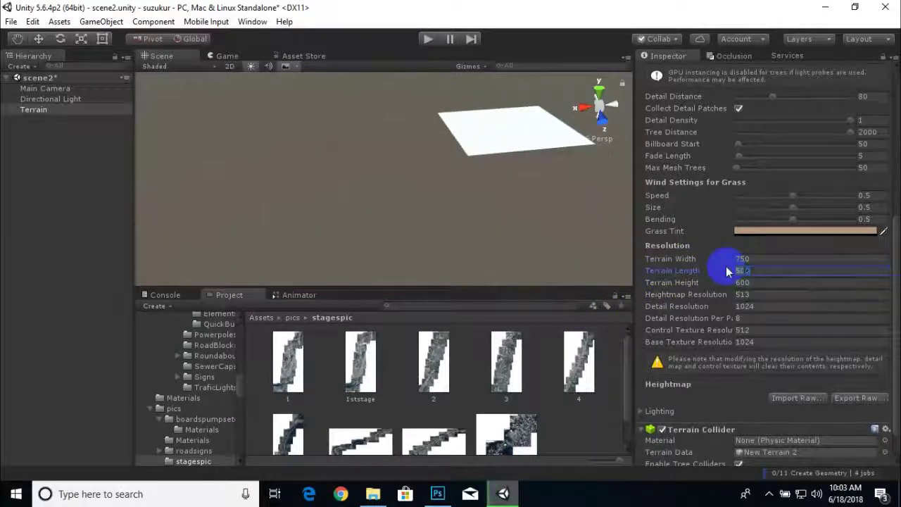
{"action": "type", "text": "1154"}
{"action": "left_click", "coordinate": [740, 282]}
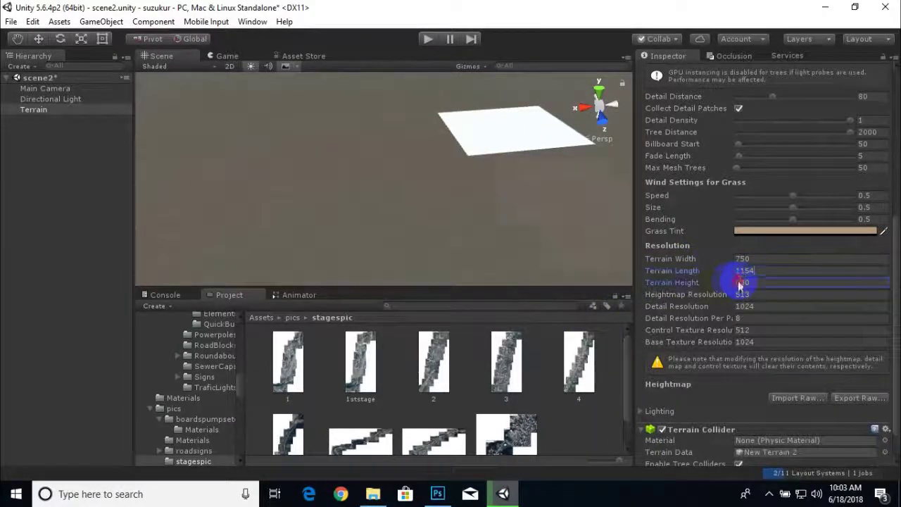
{"action": "type", "text": "300"}
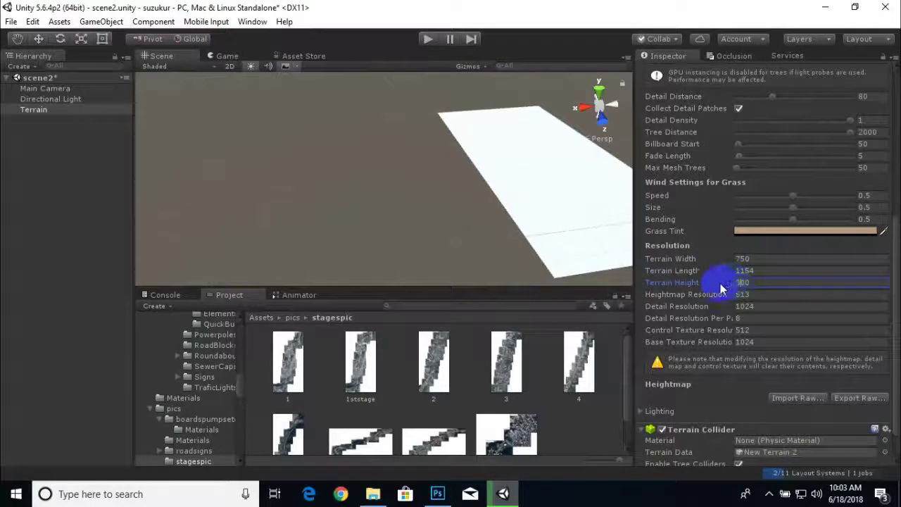
{"action": "left_click", "coordinate": [760, 273]}
{"action": "scroll", "coordinate": [462, 227], "scroll_direction": "down", "scroll_amount": 3}
{"action": "middle_click_drag", "start_coordinate": [497, 227], "coordinate": [414, 227]}
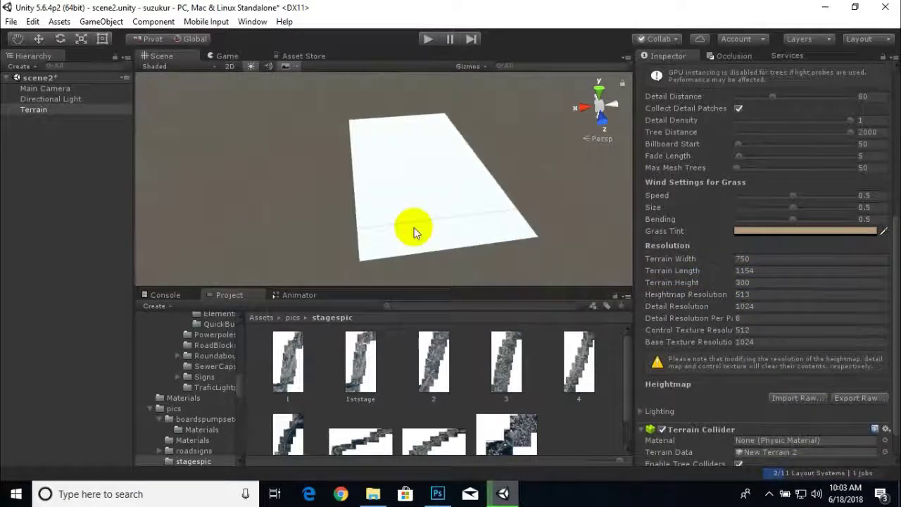
{"action": "key", "text": "ctrl+s"}
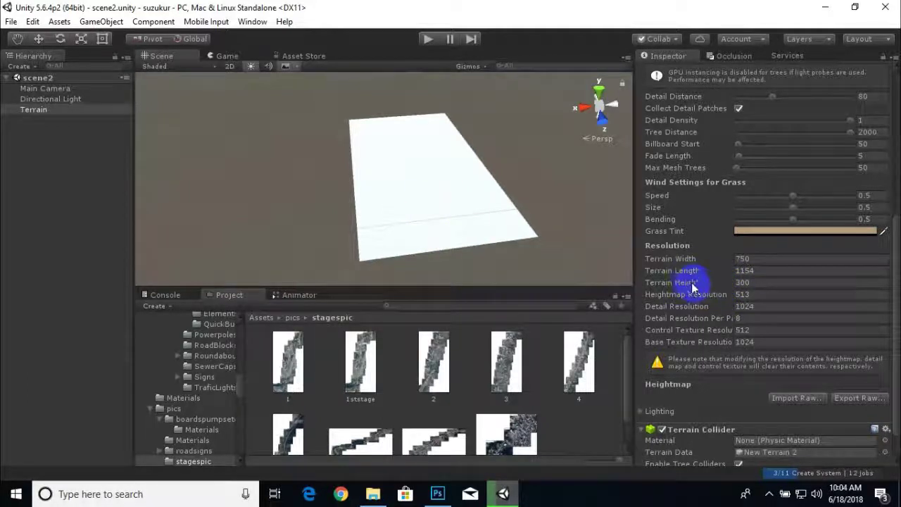
- Add stage image 1 as a terrain paint texture with size x 750 and y 1154
{"action": "middle_click_drag", "start_coordinate": [374, 211], "coordinate": [382, 233]}
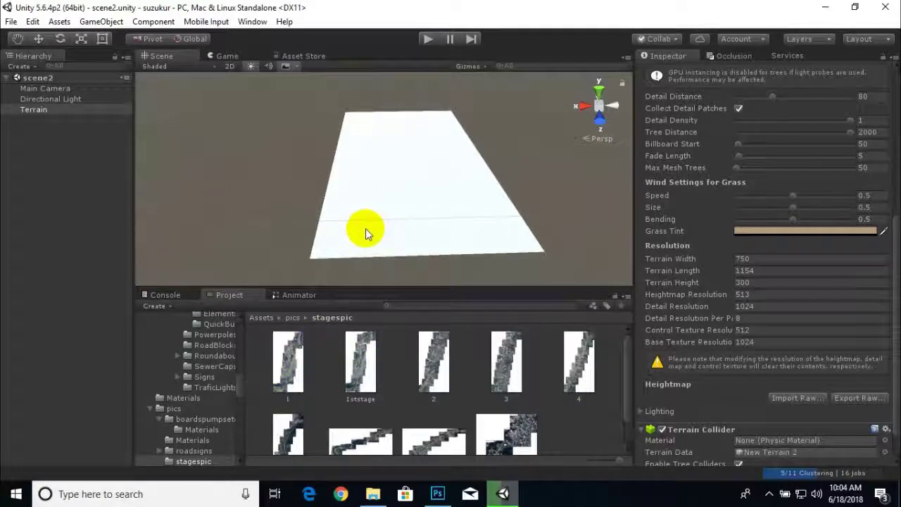
{"action": "scroll", "coordinate": [741, 238], "scroll_direction": "up", "scroll_amount": 8}
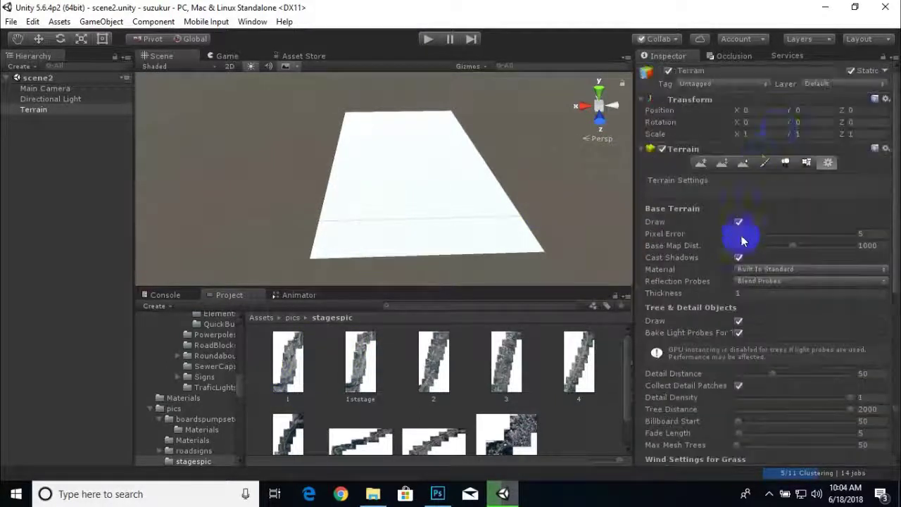
{"action": "left_click", "coordinate": [767, 163]}
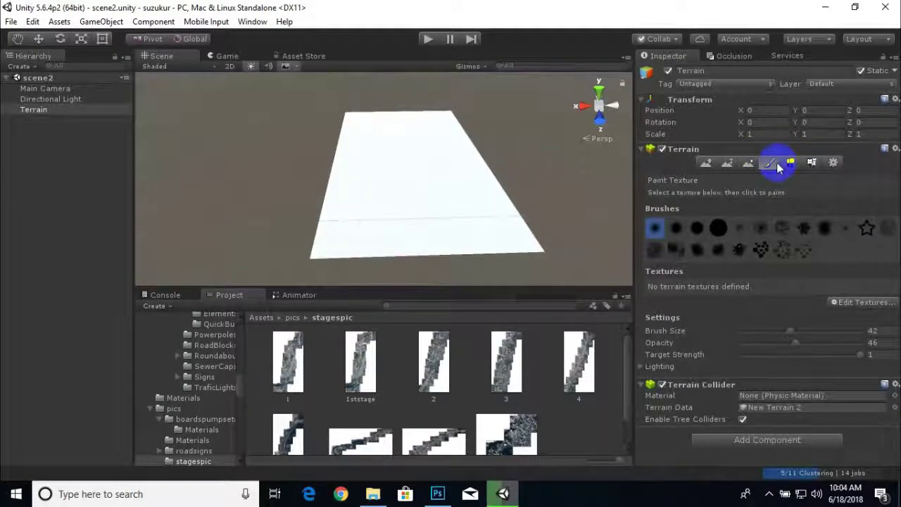
{"action": "left_click", "coordinate": [866, 305]}
{"action": "left_click", "coordinate": [845, 305]}
{"action": "left_click_drag", "start_coordinate": [288, 361], "coordinate": [252, 120]}
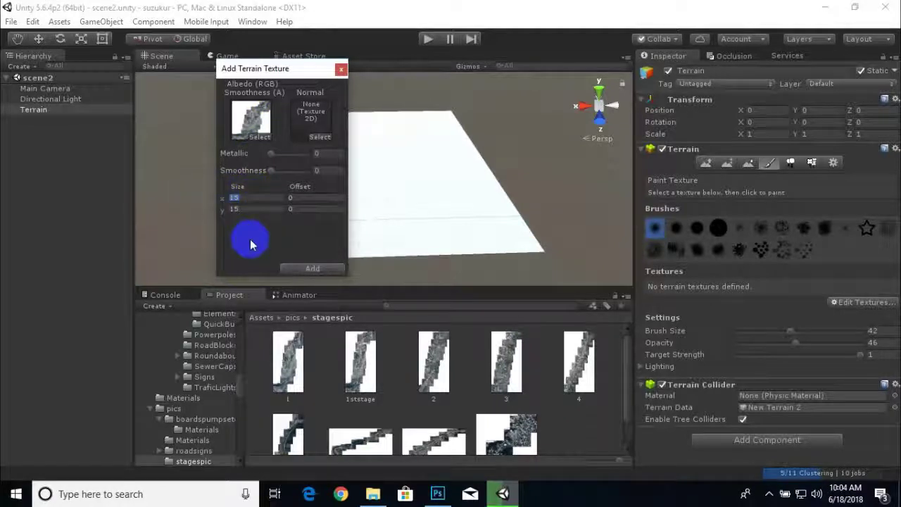
{"action": "type", "text": "750"}
{"action": "key", "text": "Tab"}
{"action": "type", "text": "1154"}
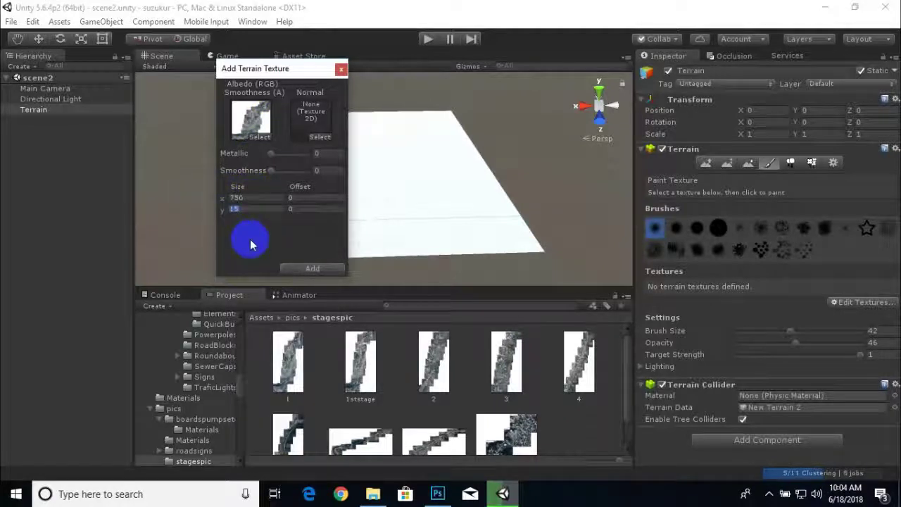
{"action": "left_click", "coordinate": [312, 268]}
- Examine the stage image on the textured terrain up close and from several angles
{"action": "left_click", "coordinate": [363, 192]}
{"action": "scroll", "coordinate": [343, 179], "scroll_direction": "down", "scroll_amount": 3}
{"action": "left_click_drag", "start_coordinate": [399, 175], "coordinate": [484, 169], "text": "alt"}
{"action": "scroll", "coordinate": [508, 218], "scroll_direction": "down", "scroll_amount": 3}
{"action": "middle_click_drag", "start_coordinate": [508, 218], "coordinate": [492, 194]}
{"action": "scroll", "coordinate": [336, 198], "scroll_direction": "up", "scroll_amount": 5}
{"action": "left_click_drag", "start_coordinate": [376, 147], "coordinate": [449, 224], "text": "alt"}
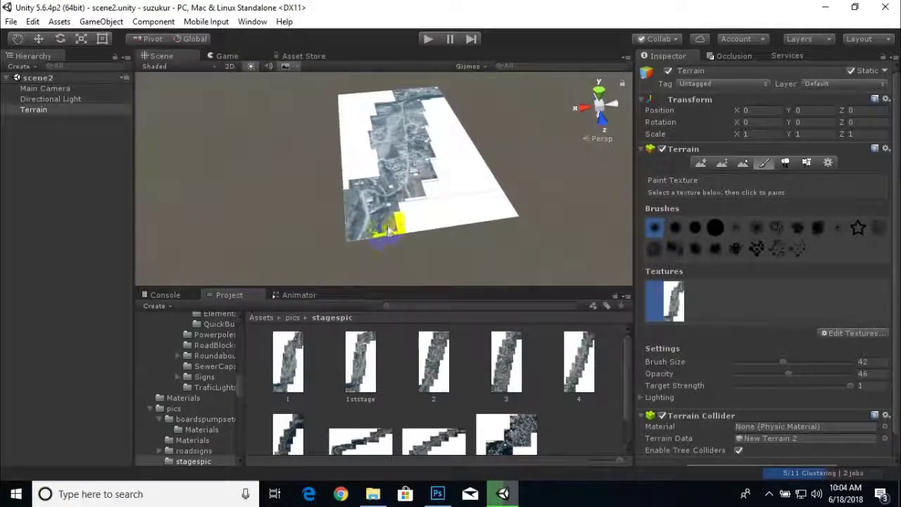
{"action": "scroll", "coordinate": [368, 214], "scroll_direction": "up", "scroll_amount": 8}
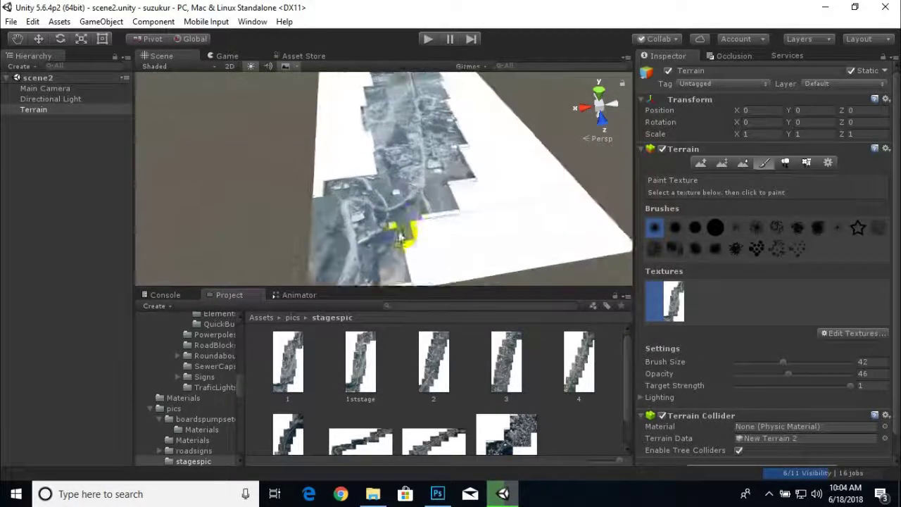
{"action": "mouse_move", "coordinate": [428, 195]}
{"action": "left_mouse_down", "text": "alt"}
{"action": "mouse_move", "coordinate": [388, 218]}
{"action": "mouse_move", "coordinate": [426, 242]}
{"action": "mouse_move", "coordinate": [467, 203]}
{"action": "mouse_move", "coordinate": [502, 217]}
{"action": "mouse_move", "coordinate": [417, 260]}
{"action": "mouse_move", "coordinate": [358, 213]}
{"action": "mouse_move", "coordinate": [456, 99]}
{"action": "left_mouse_up", "text": "alt"}
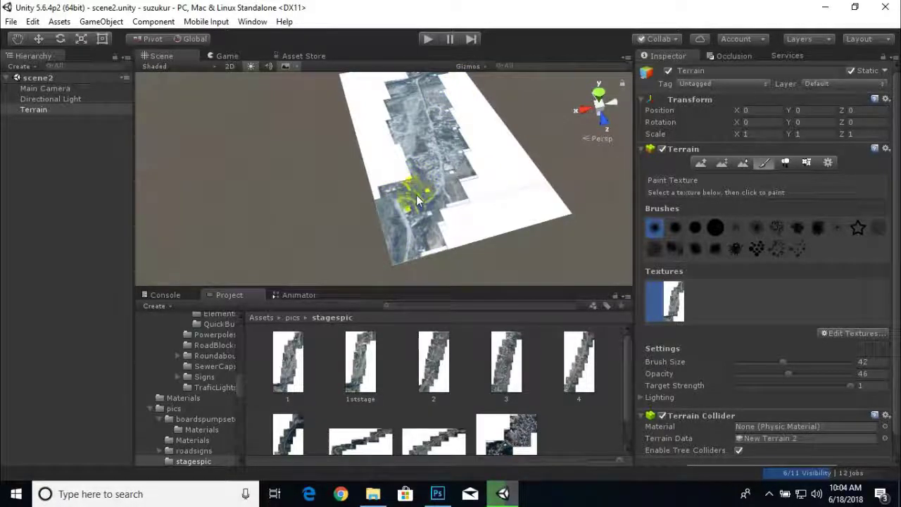
- Create a Road Architect road system in scene2
{"action": "left_click", "coordinate": [261, 318]}
{"action": "scroll", "coordinate": [402, 362], "scroll_direction": "down", "scroll_amount": 3}
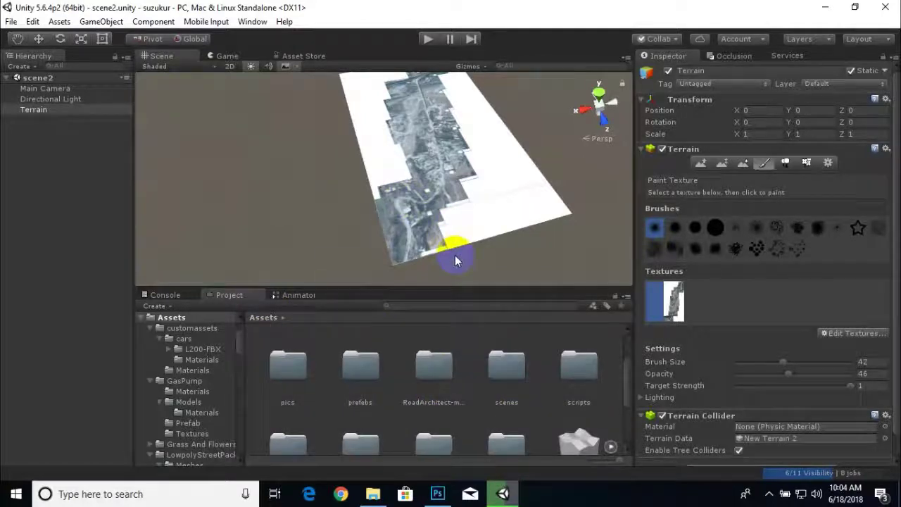
{"action": "left_click_drag", "start_coordinate": [484, 243], "coordinate": [442, 221], "text": "alt"}
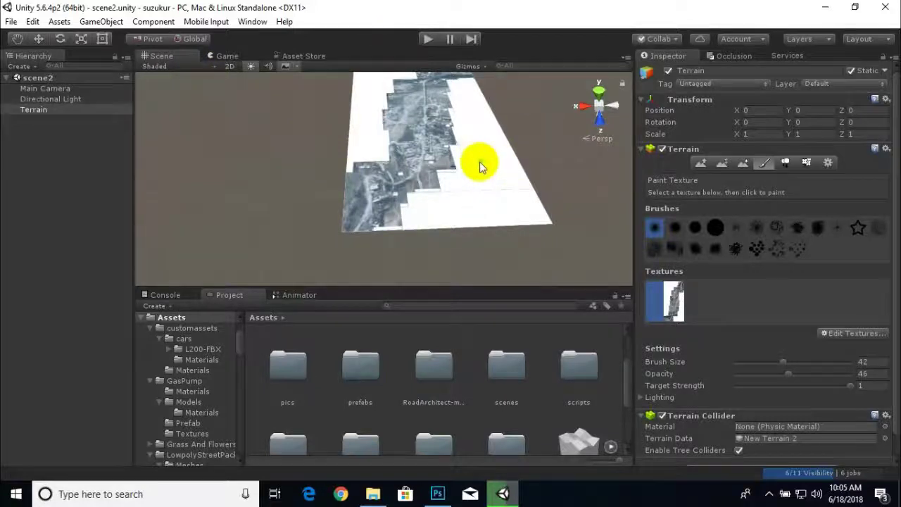
{"action": "middle_click_drag", "start_coordinate": [480, 164], "coordinate": [479, 178]}
{"action": "left_click", "coordinate": [253, 21]}
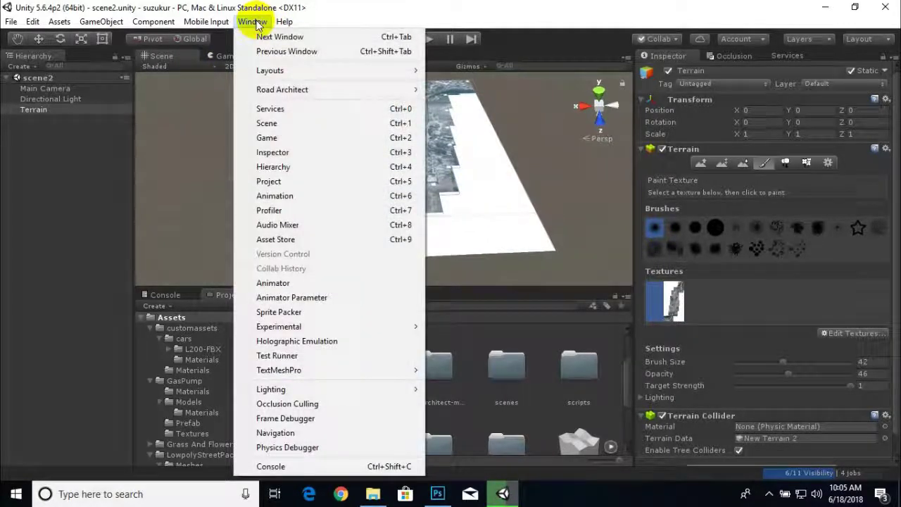
{"action": "mouse_move", "coordinate": [285, 91]}
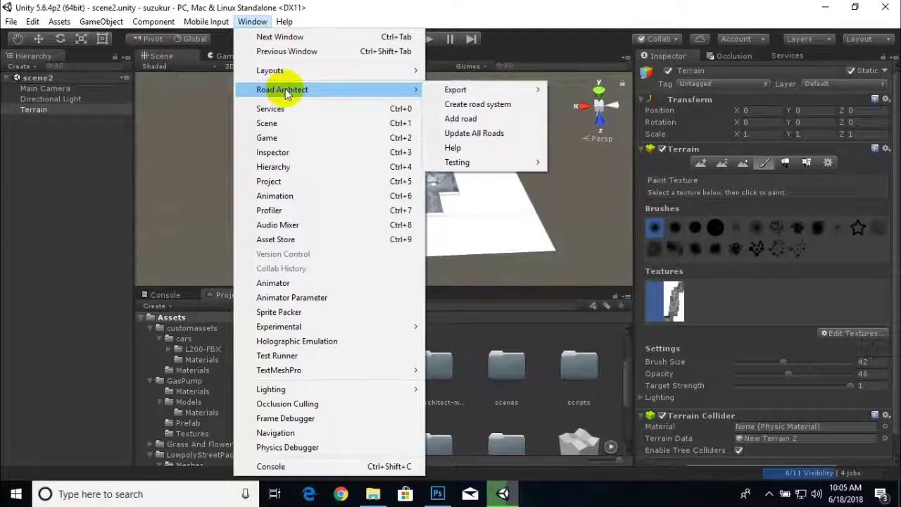
{"action": "left_click", "coordinate": [459, 105]}
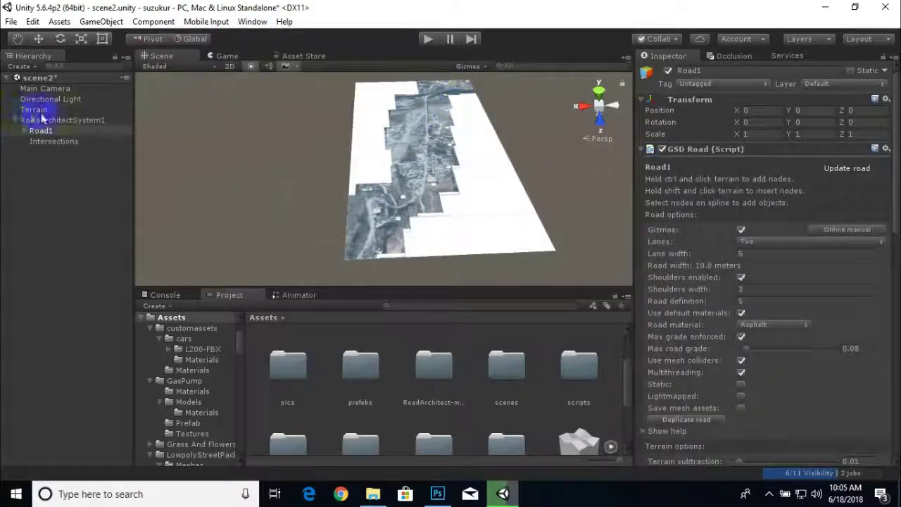
- Place Road1 nodes from the terrain's near edge, following the curving street on the stage image up to its straight stretch
{"action": "middle_click_drag", "start_coordinate": [426, 233], "coordinate": [395, 214]}
{"action": "scroll", "coordinate": [320, 229], "scroll_direction": "up", "scroll_amount": 3}
{"action": "scroll", "coordinate": [393, 215], "scroll_direction": "up", "scroll_amount": 2}
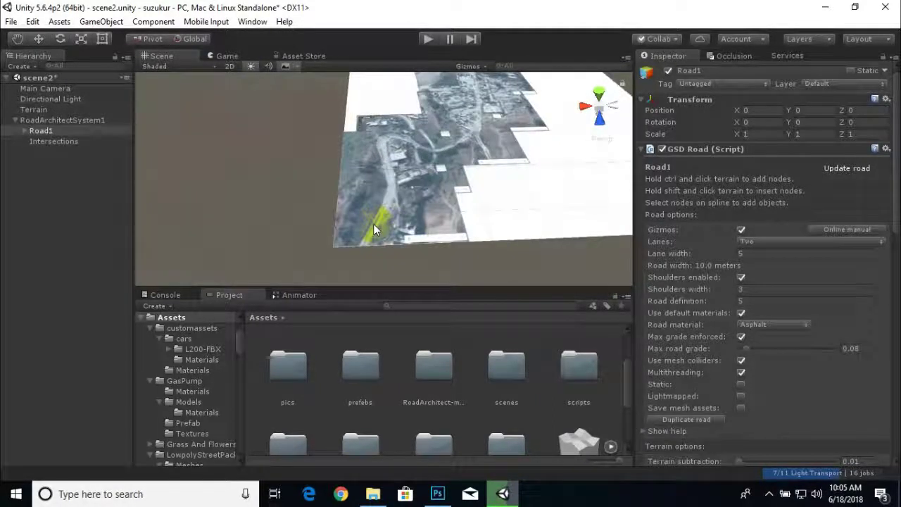
{"action": "left_click", "coordinate": [363, 243], "text": "ctrl"}
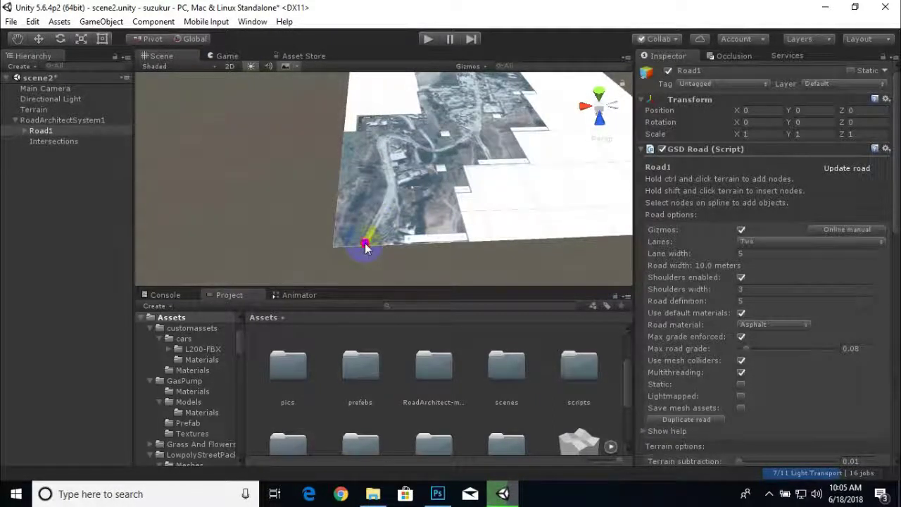
{"action": "left_click", "coordinate": [387, 201], "text": "ctrl"}
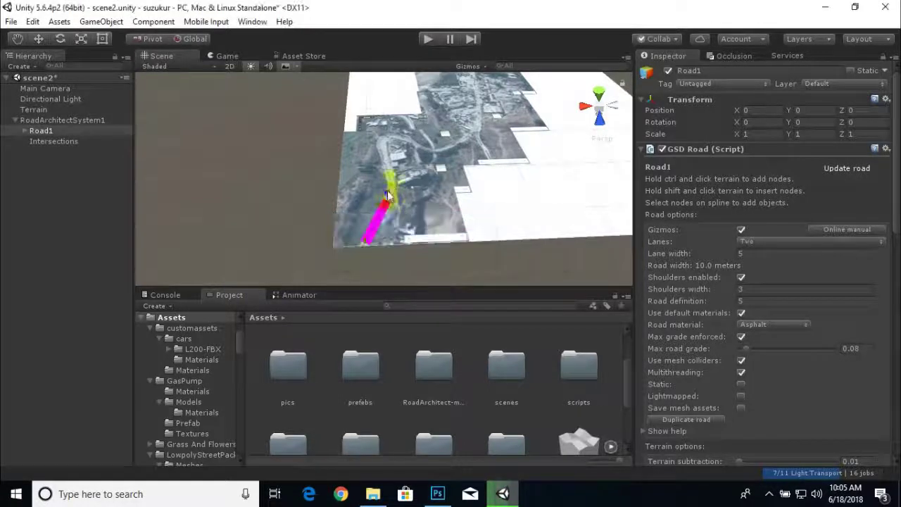
{"action": "left_click", "coordinate": [382, 149], "text": "ctrl"}
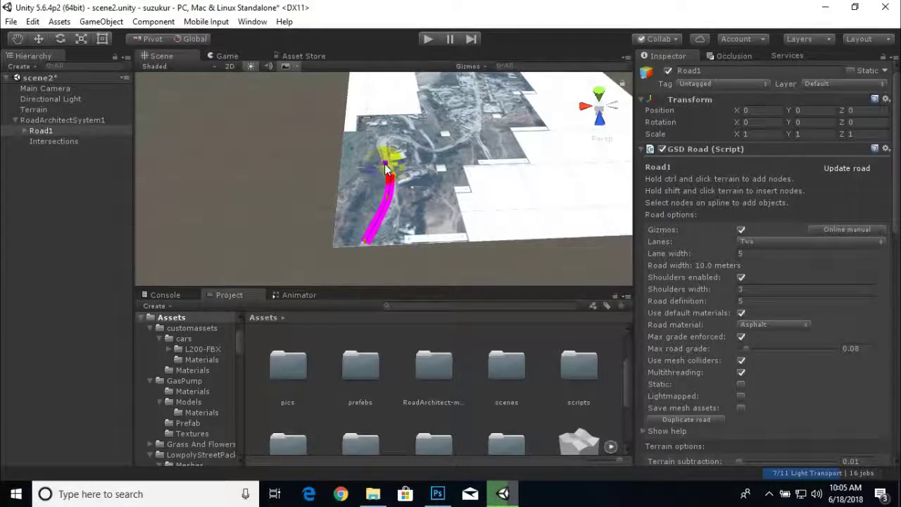
{"action": "left_click", "coordinate": [391, 140], "text": "ctrl"}
{"action": "left_click", "coordinate": [424, 150], "text": "ctrl"}
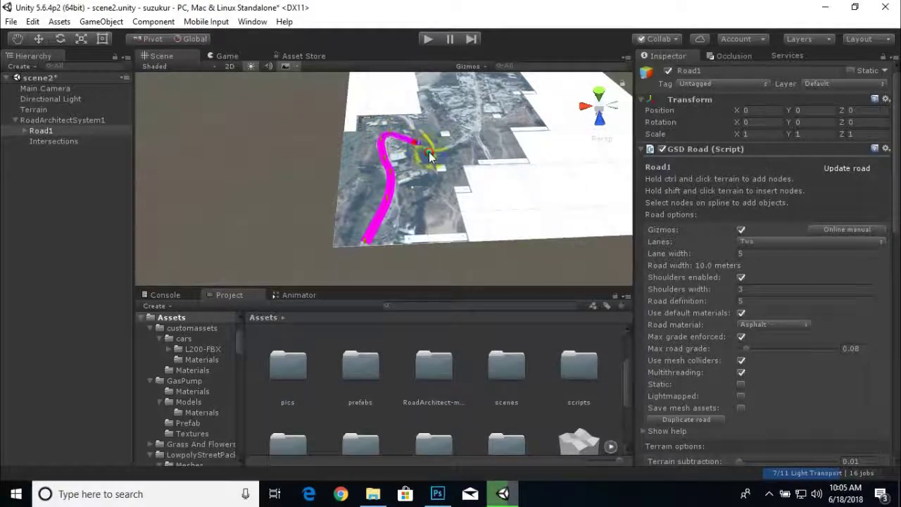
{"action": "left_click", "coordinate": [464, 144], "text": "ctrl"}
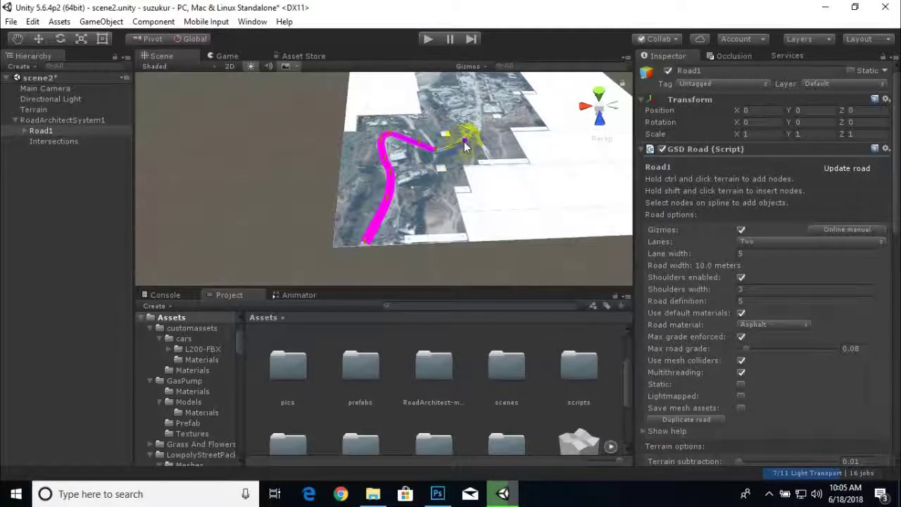
{"action": "left_click", "coordinate": [476, 124], "text": "ctrl"}
{"action": "left_click", "coordinate": [478, 105], "text": "ctrl"}
- Continue Road1 with three nodes along the straight street on the stage image, toward the terrain's far end
{"action": "middle_click_drag", "start_coordinate": [504, 100], "coordinate": [475, 171]}
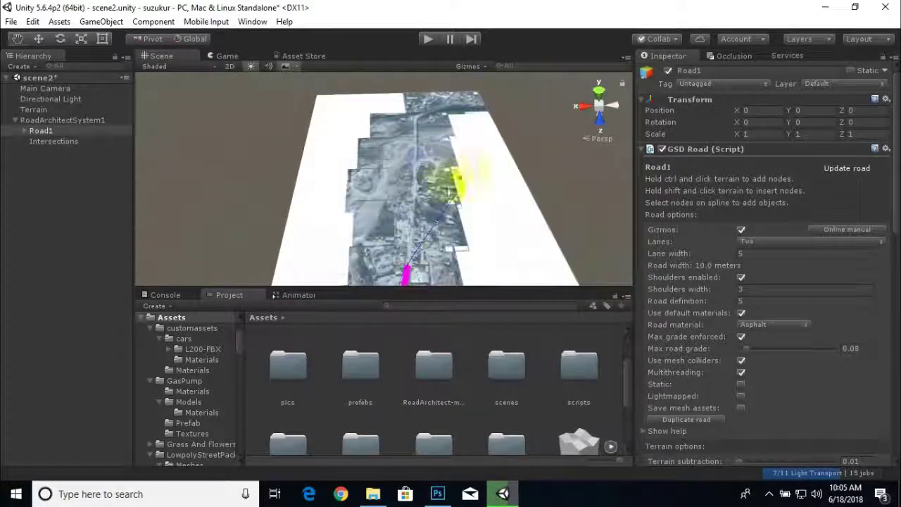
{"action": "left_click", "coordinate": [413, 203], "text": "ctrl"}
{"action": "left_click", "coordinate": [414, 149], "text": "ctrl"}
{"action": "left_click", "coordinate": [414, 123], "text": "ctrl"}
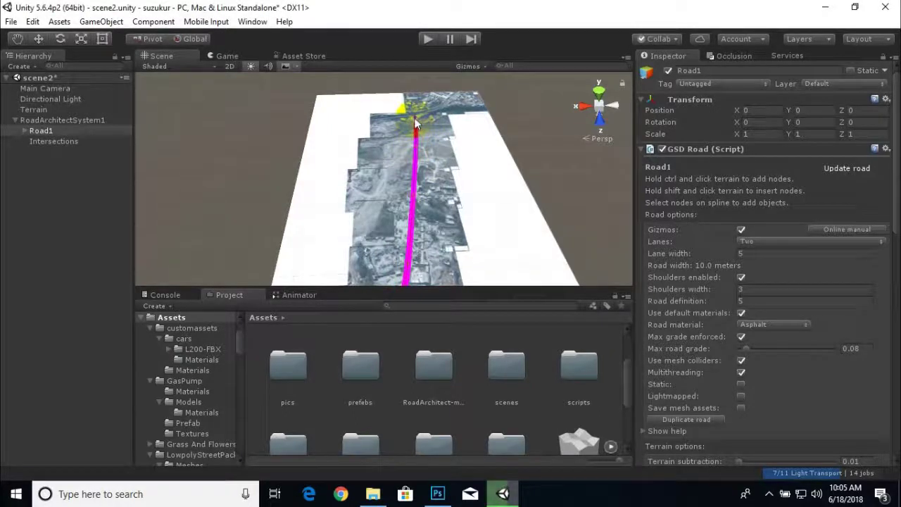
- Delete the whole RoadArchitectSystem1 object, including Road1, from scene2
{"action": "scroll", "coordinate": [419, 132], "scroll_direction": "down", "scroll_amount": 3}
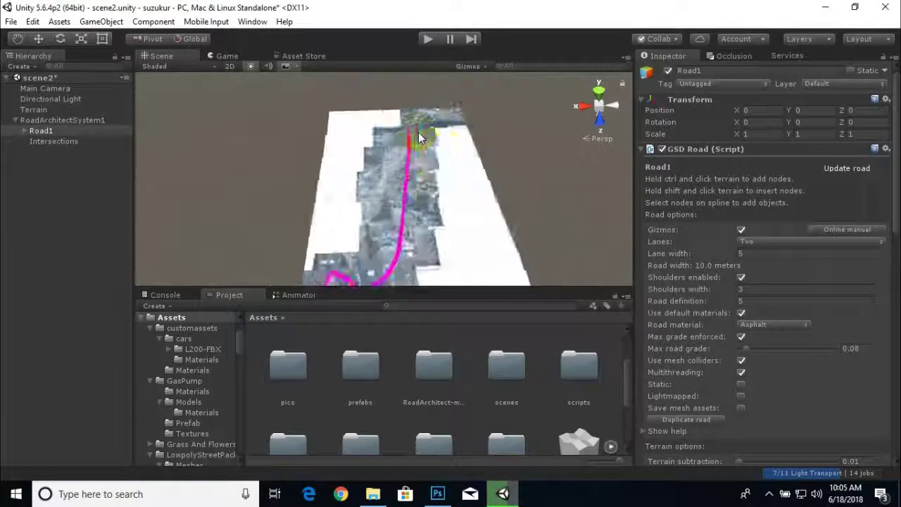
{"action": "scroll", "coordinate": [419, 137], "scroll_direction": "down", "scroll_amount": 2}
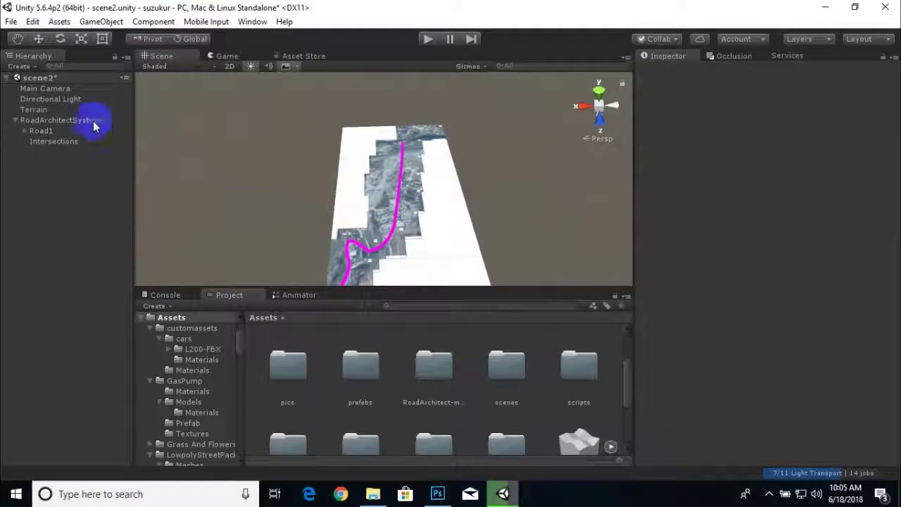
{"action": "left_click", "coordinate": [40, 122]}
{"action": "key", "text": "Delete"}
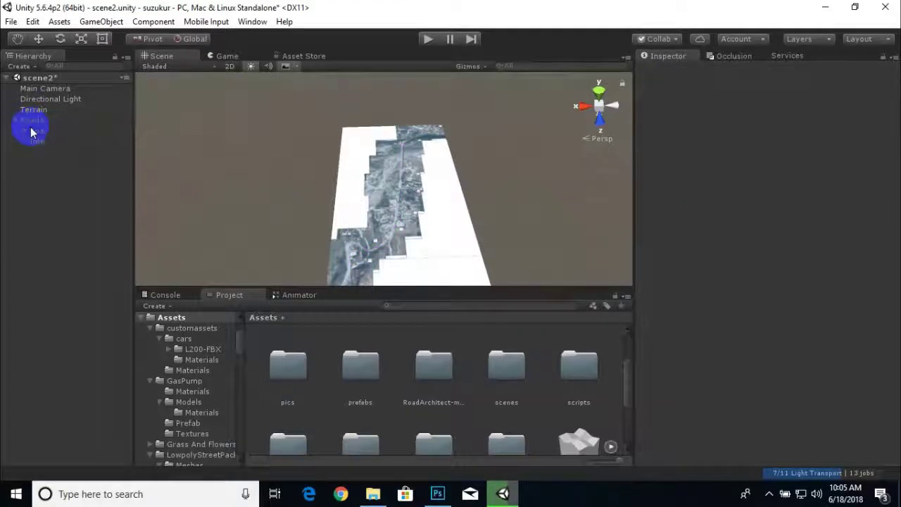
- Open the stagespic folder inside pics and compare the stage images 1ststage and 1 with the terrain
{"action": "double_click", "coordinate": [292, 366]}
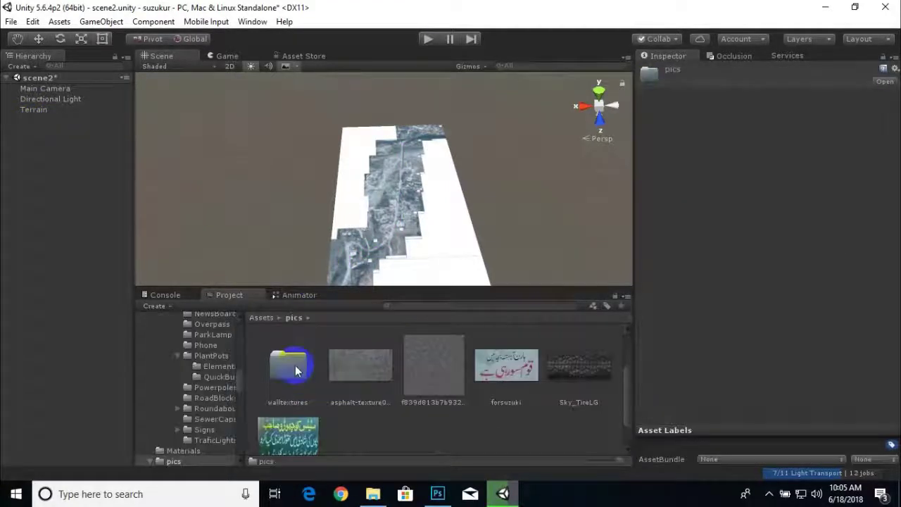
{"action": "scroll", "coordinate": [352, 375], "scroll_direction": "up", "scroll_amount": 2}
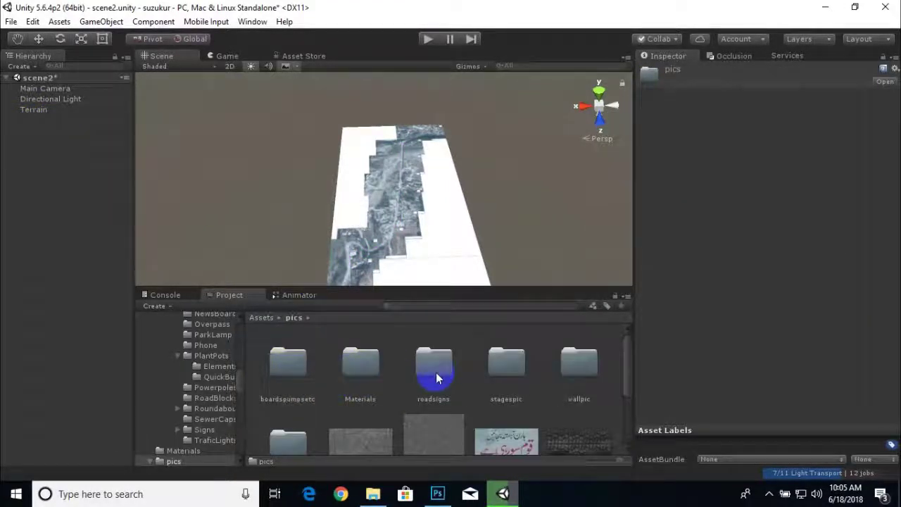
{"action": "double_click", "coordinate": [521, 378]}
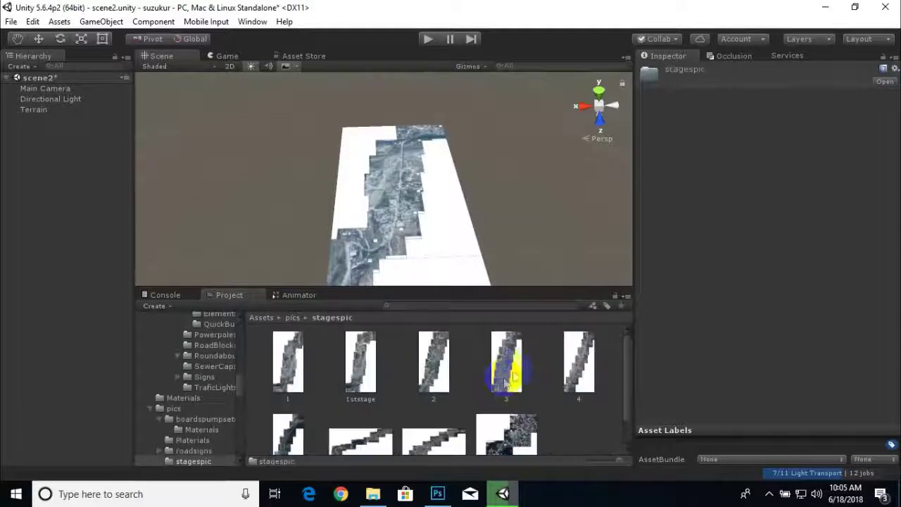
{"action": "left_click", "coordinate": [361, 373]}
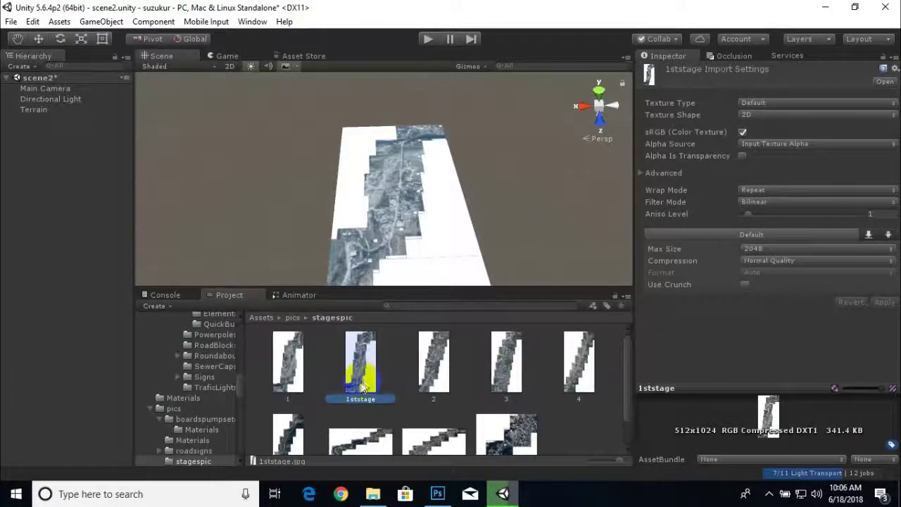
{"action": "left_click", "coordinate": [285, 362]}
{"action": "left_click", "coordinate": [444, 218]}
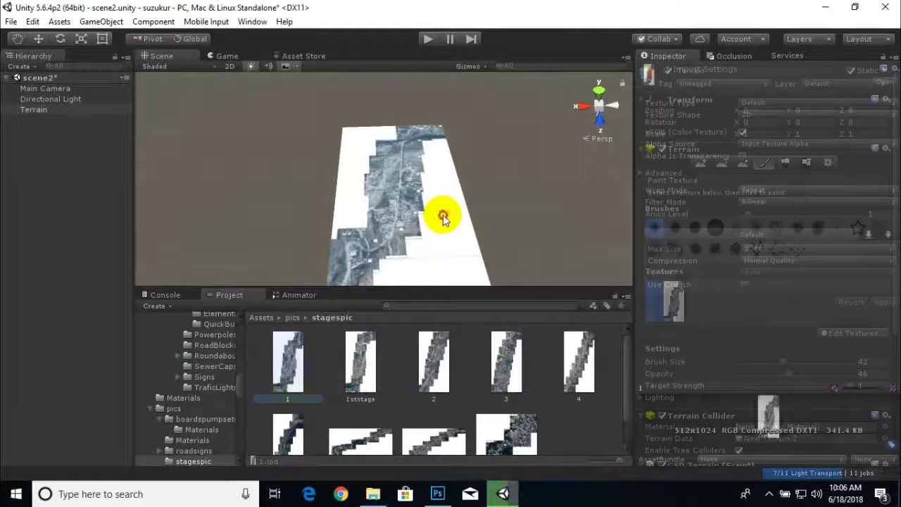
- Switch to File Explorer, check the pixel dimensions of 1ststage.jpg in stagespic, and return to Unity
{"action": "left_click", "coordinate": [375, 492]}
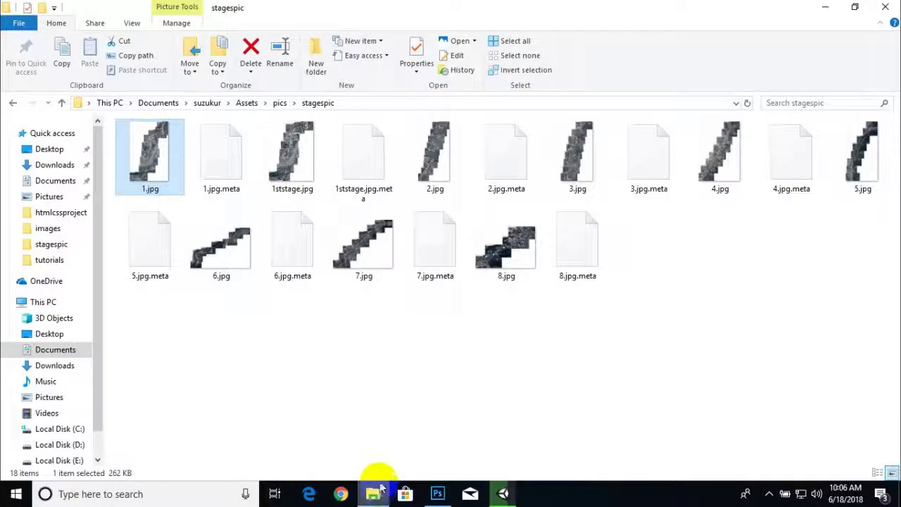
{"action": "left_click", "coordinate": [305, 192]}
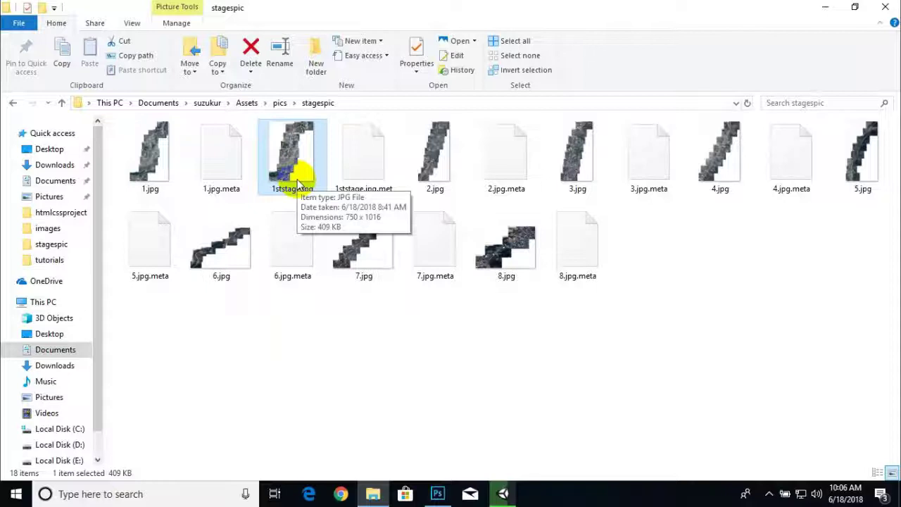
{"action": "left_click", "coordinate": [503, 493]}
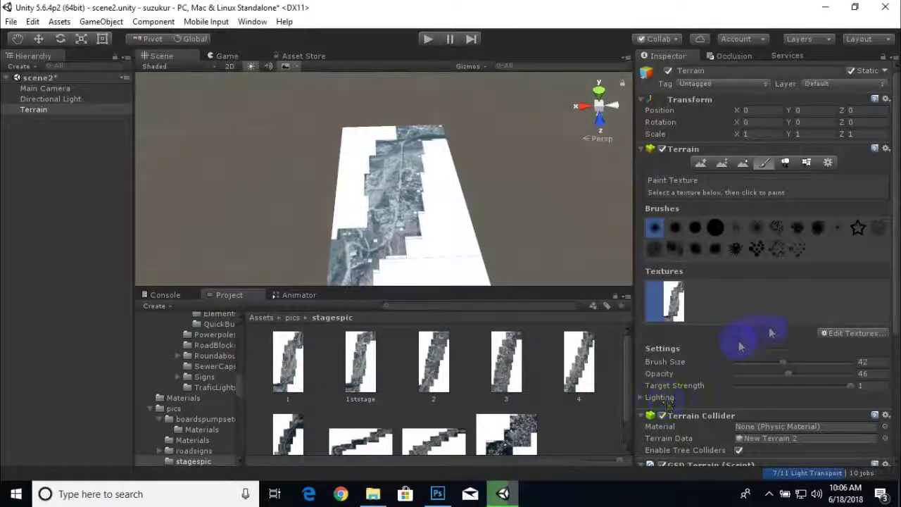
- Set the terrain length to 1016 in the terrain's resolution settings
{"action": "left_click", "coordinate": [827, 162]}
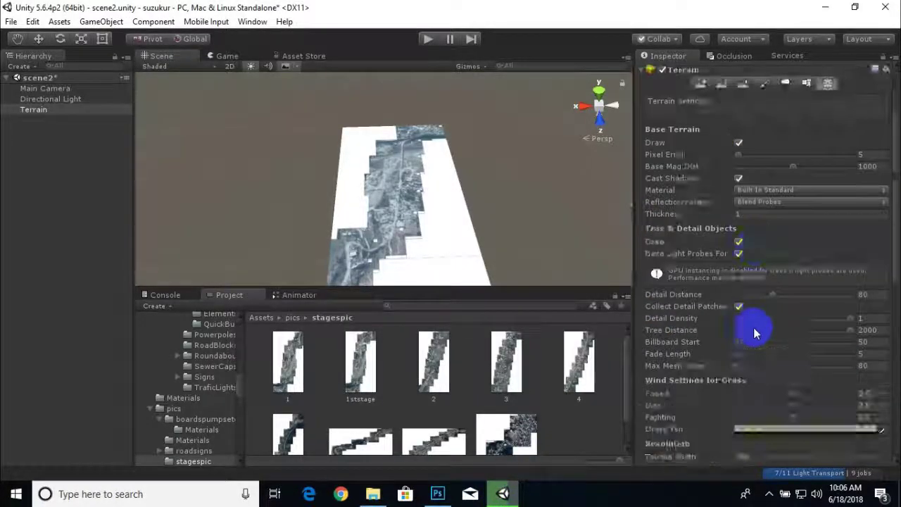
{"action": "scroll", "coordinate": [757, 310], "scroll_direction": "down", "scroll_amount": 10}
{"action": "left_click", "coordinate": [711, 273]}
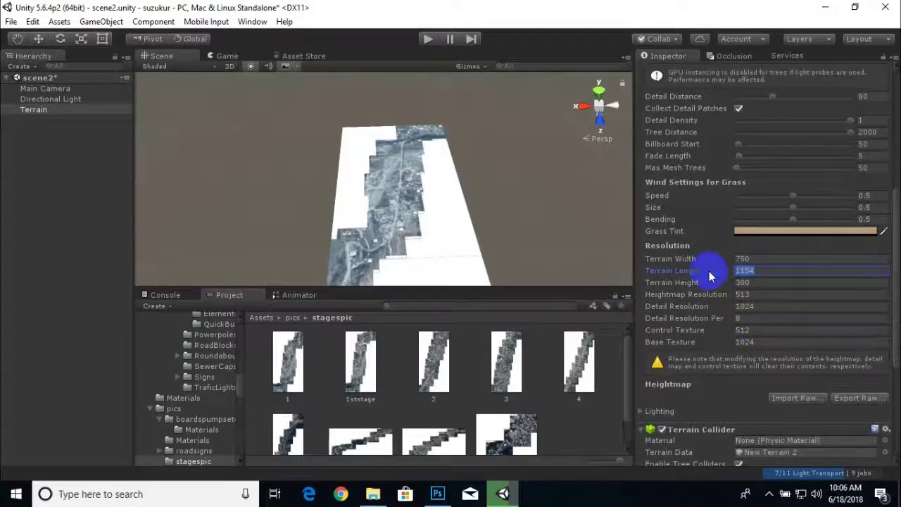
{"action": "type", "text": "1016"}
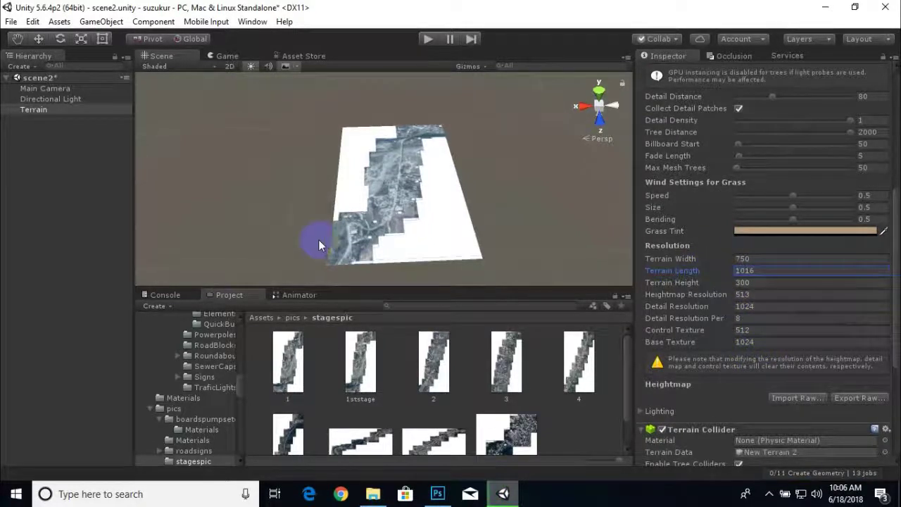
- Replace the terrain's paint texture with the 1ststage image and set its y size to 1016
{"action": "scroll", "coordinate": [725, 136], "scroll_direction": "up", "scroll_amount": 10}
{"action": "left_click", "coordinate": [764, 83]}
{"action": "left_click", "coordinate": [849, 255]}
{"action": "left_click", "coordinate": [824, 272]}
{"action": "left_click", "coordinate": [361, 367]}
{"action": "left_click_drag", "start_coordinate": [361, 366], "coordinate": [251, 119]}
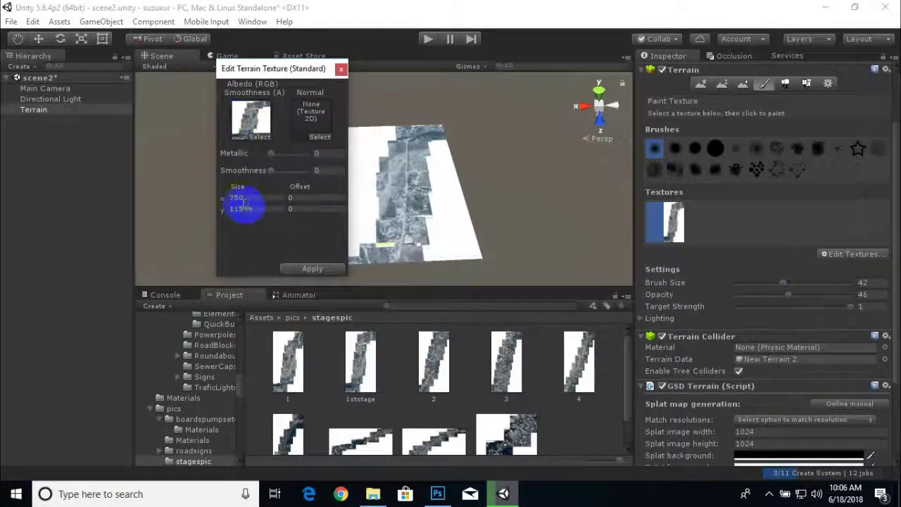
{"action": "type", "text": "1016"}
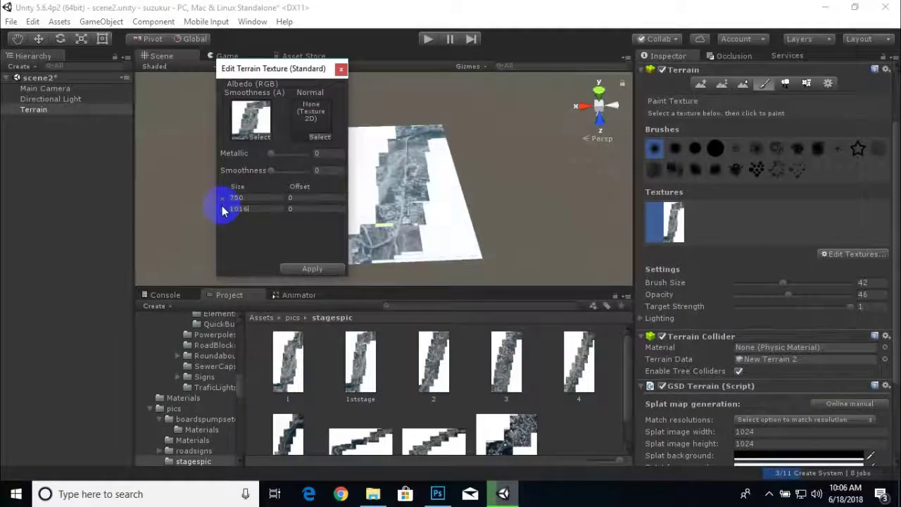
{"action": "left_click", "coordinate": [303, 269]}
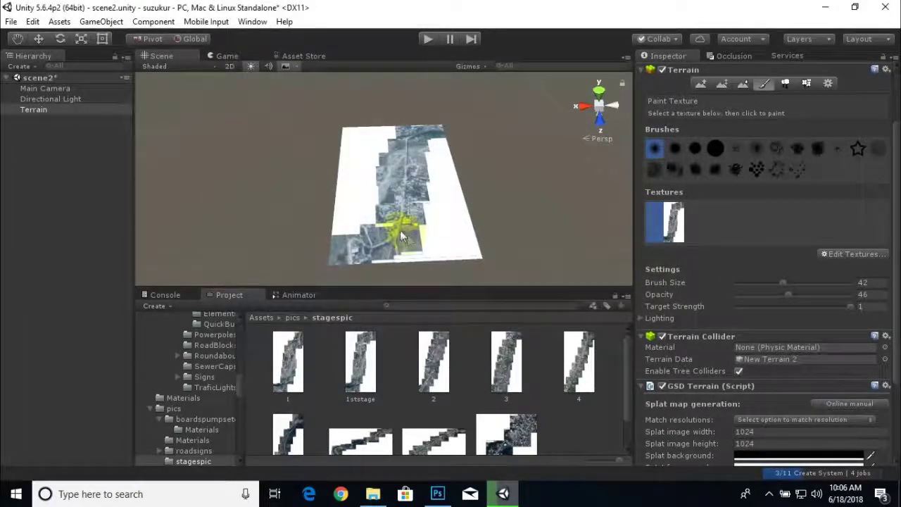
- Examine how the 1ststage image fits the terrain, from the near edge to the far end
{"action": "scroll", "coordinate": [401, 233], "scroll_direction": "up", "scroll_amount": 5}
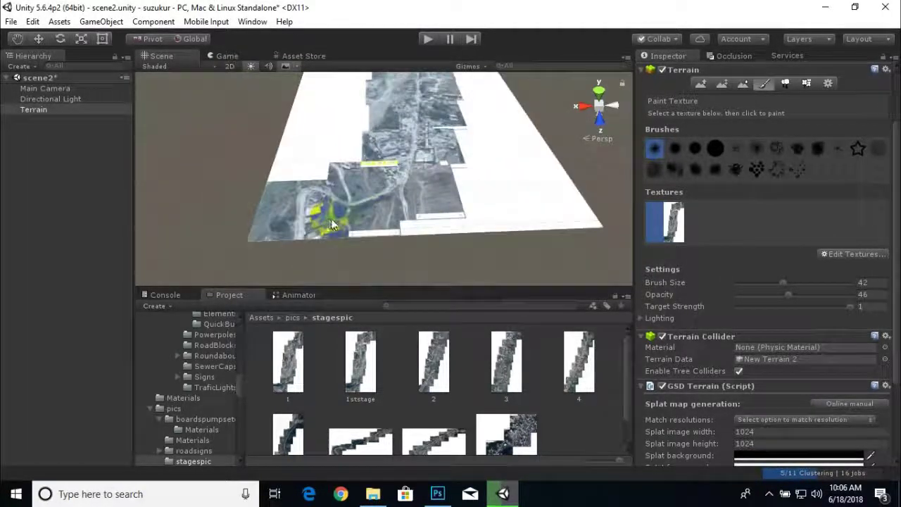
{"action": "scroll", "coordinate": [381, 201], "scroll_direction": "down", "scroll_amount": 3}
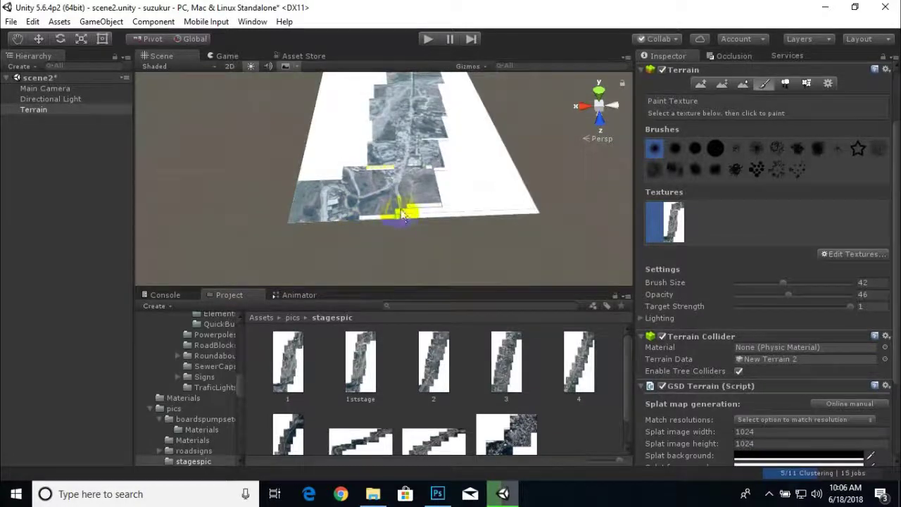
{"action": "scroll", "coordinate": [402, 213], "scroll_direction": "down", "scroll_amount": 4}
{"action": "middle_click_drag", "start_coordinate": [435, 166], "coordinate": [438, 192]}
{"action": "scroll", "coordinate": [415, 224], "scroll_direction": "up", "scroll_amount": 3}
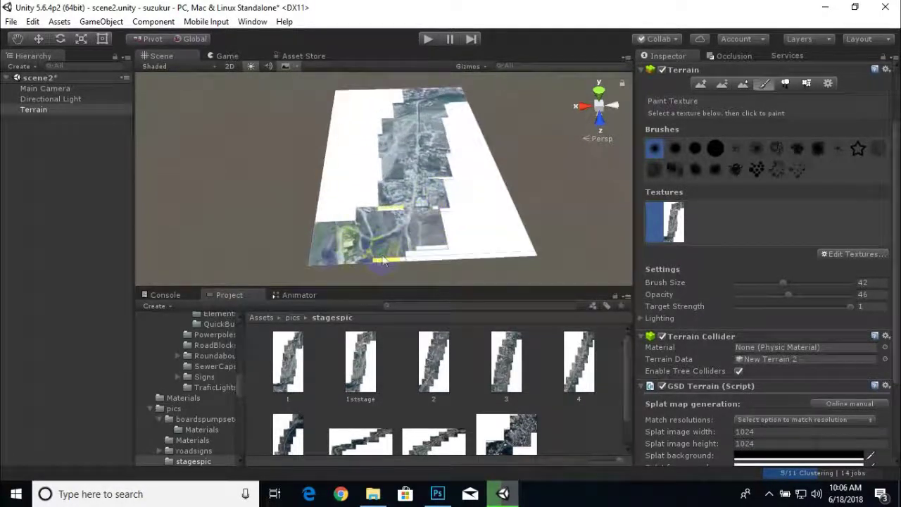
{"action": "left_click", "coordinate": [378, 358]}
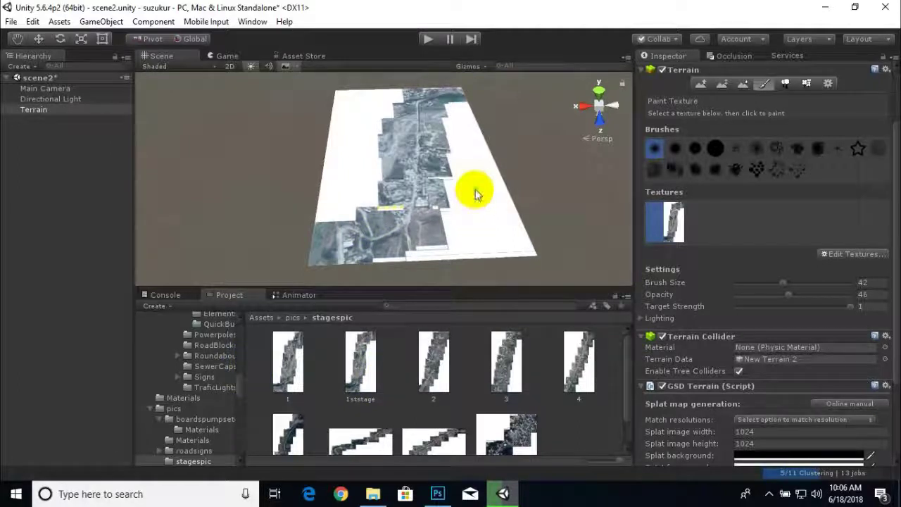
{"action": "left_click", "coordinate": [496, 62]}
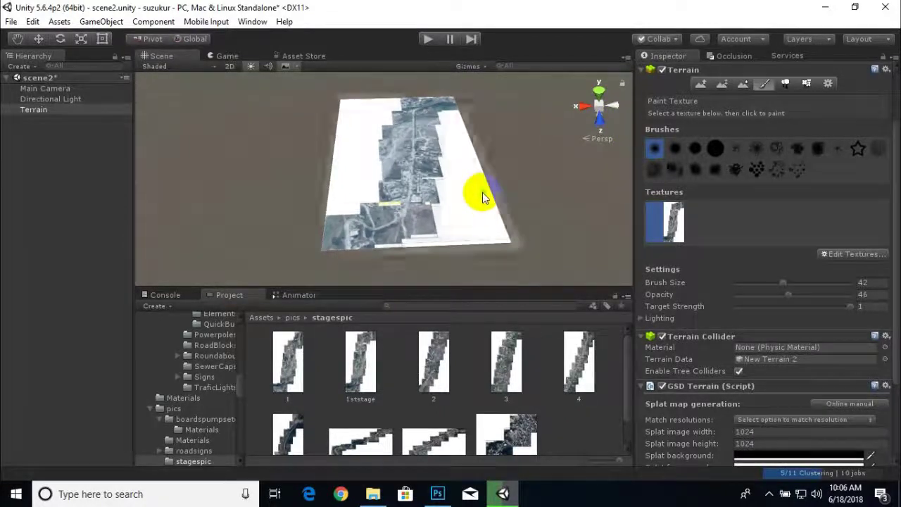
{"action": "left_click", "coordinate": [584, 132]}
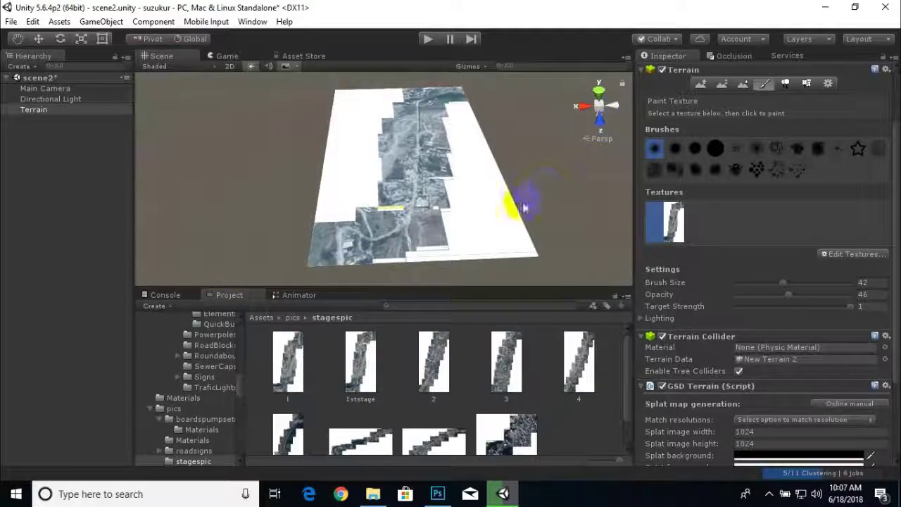
{"action": "left_click", "coordinate": [546, 26]}
{"action": "left_click", "coordinate": [571, 155]}
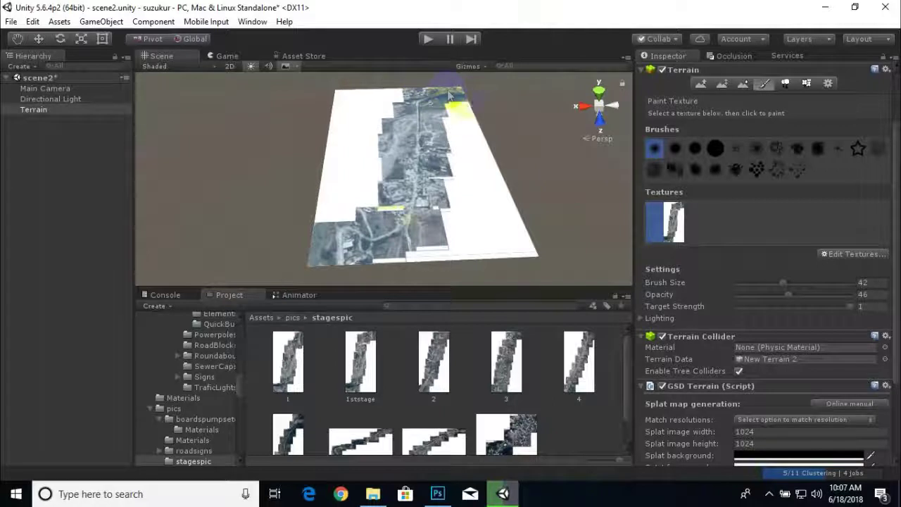
{"action": "left_click", "coordinate": [373, 105]}
{"action": "left_click", "coordinate": [453, 85]}
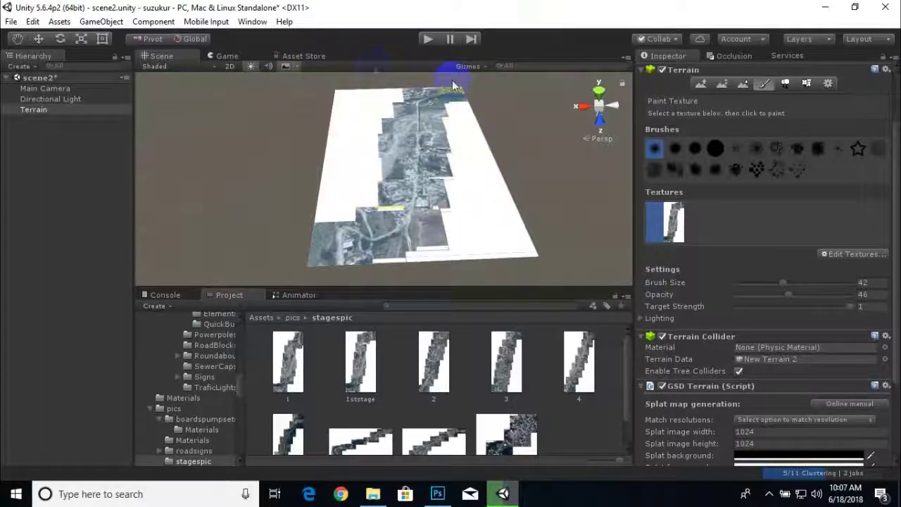
- Create a new Road Architect road system, viewing the terrain from its opposite end, where the main road begins
{"action": "left_click_drag", "start_coordinate": [536, 187], "coordinate": [183, 186], "text": "alt"}
{"action": "left_click_drag", "start_coordinate": [495, 194], "coordinate": [408, 185], "text": "alt"}
{"action": "middle_click_drag", "start_coordinate": [392, 161], "coordinate": [451, 203]}
{"action": "scroll", "coordinate": [446, 233], "scroll_direction": "up", "scroll_amount": 3}
{"action": "scroll", "coordinate": [402, 243], "scroll_direction": "up", "scroll_amount": 3}
{"action": "middle_click_drag", "start_coordinate": [412, 252], "coordinate": [423, 206]}
{"action": "scroll", "coordinate": [366, 227], "scroll_direction": "up", "scroll_amount": 3}
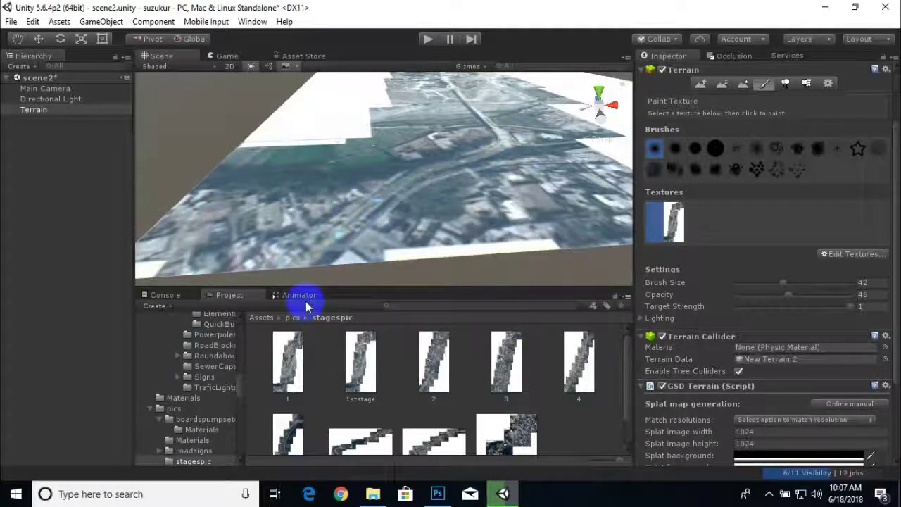
{"action": "scroll", "coordinate": [423, 221], "scroll_direction": "down", "scroll_amount": 2}
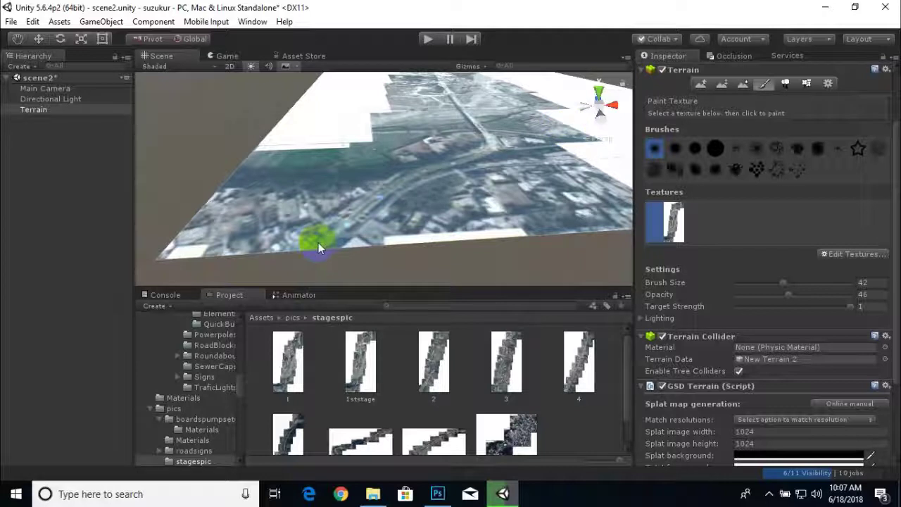
{"action": "left_click", "coordinate": [252, 23]}
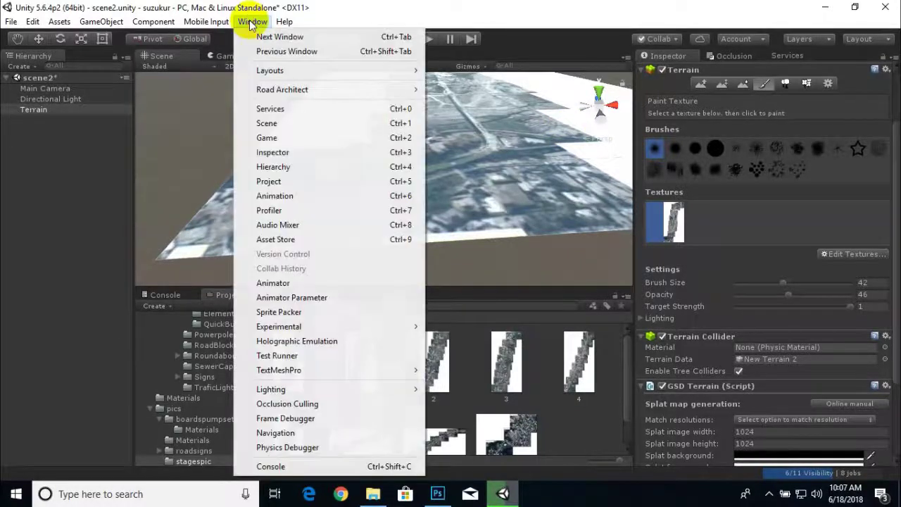
{"action": "mouse_move", "coordinate": [332, 89]}
{"action": "left_click", "coordinate": [462, 107]}
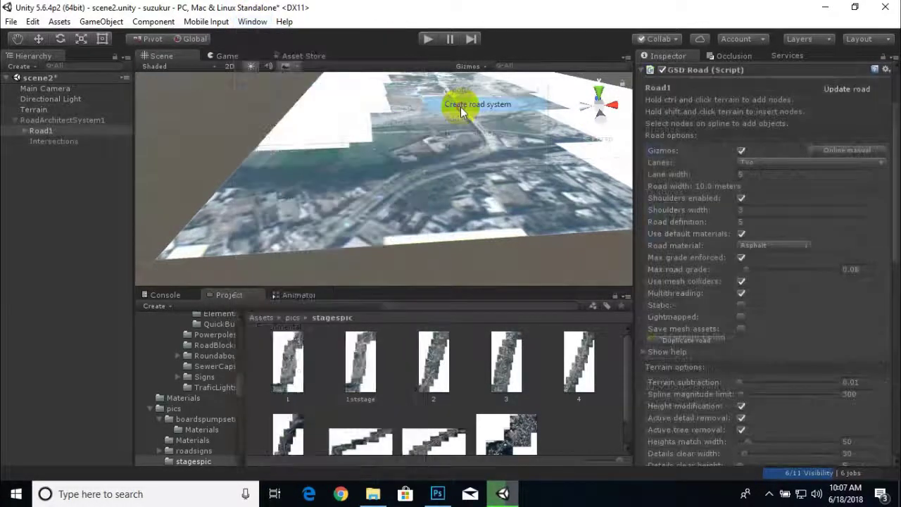
- Place five Road1 nodes from the terrain's edge along the curving main road up to the junction
{"action": "left_click", "coordinate": [320, 247], "text": "ctrl"}
{"action": "left_click", "coordinate": [382, 193], "text": "ctrl"}
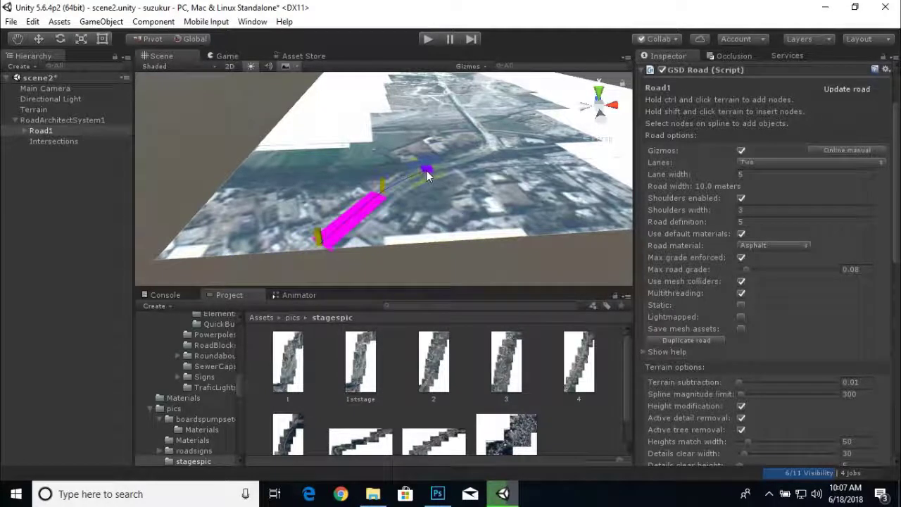
{"action": "left_click", "coordinate": [414, 173], "text": "ctrl"}
{"action": "left_click", "coordinate": [454, 159], "text": "ctrl"}
{"action": "left_click", "coordinate": [487, 147], "text": "ctrl"}
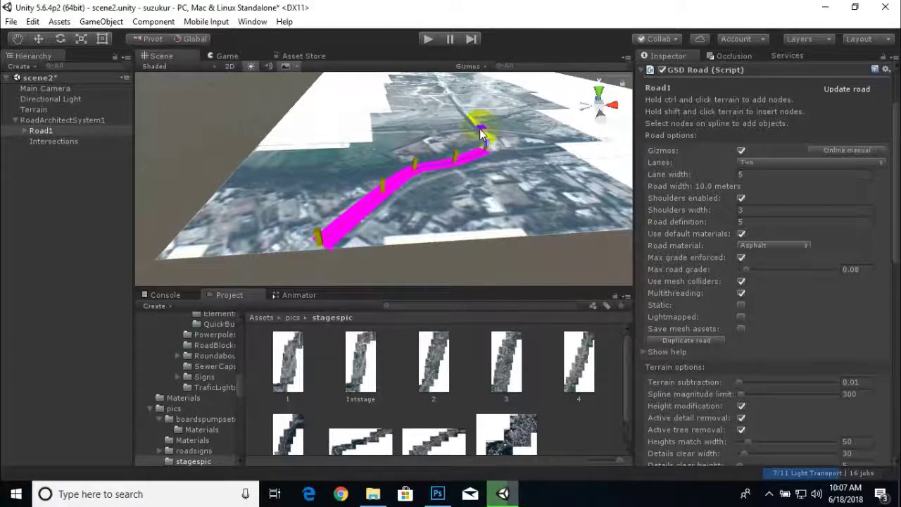
- Continue adding Road1 nodes from the junction along the long straight road to where it bends near the terrain's far end
{"action": "left_click", "coordinate": [481, 129], "text": "ctrl"}
{"action": "left_click", "coordinate": [466, 111], "text": "ctrl"}
{"action": "middle_click_drag", "start_coordinate": [487, 105], "coordinate": [457, 200]}
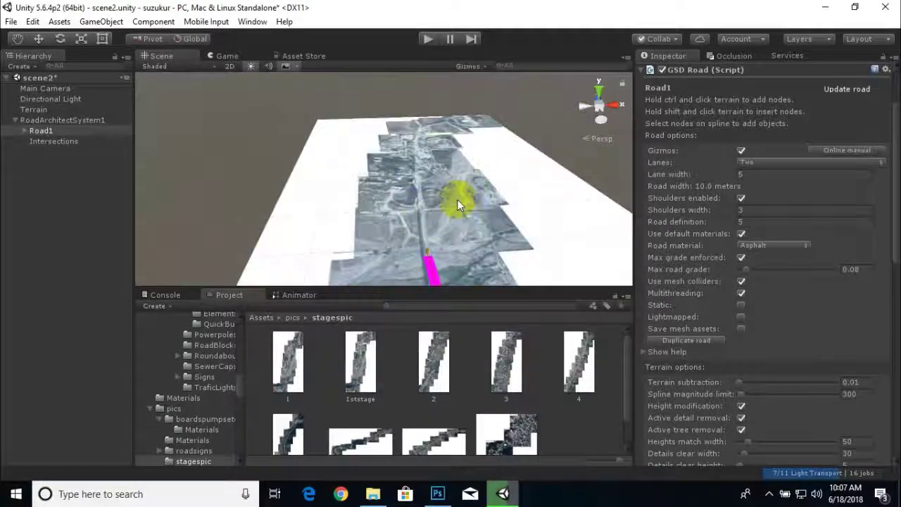
{"action": "left_click", "coordinate": [416, 151], "text": "ctrl"}
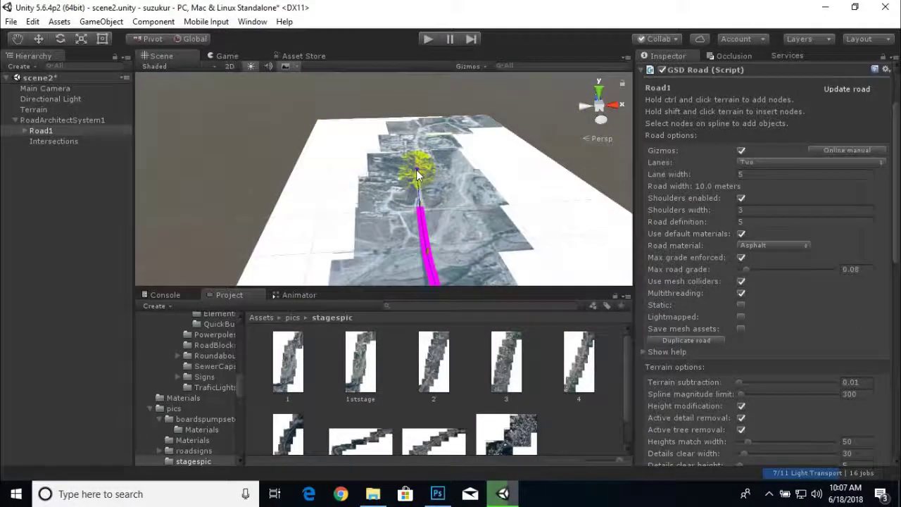
{"action": "left_click", "coordinate": [419, 130], "text": "ctrl"}
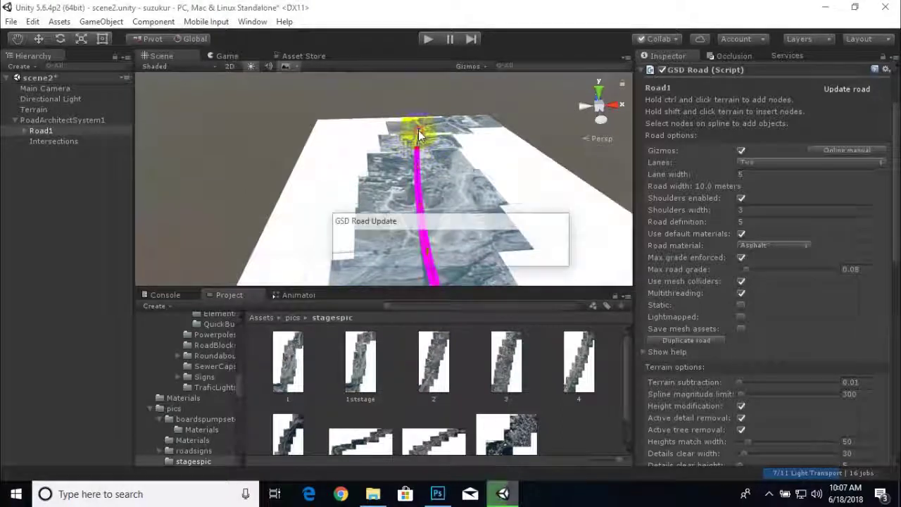
{"action": "left_click", "coordinate": [432, 126], "text": "ctrl"}
- Add the last Road1 nodes around the sharp far bend and up to the terrain's far edge
{"action": "scroll", "coordinate": [443, 124], "scroll_direction": "up", "scroll_amount": 1}
{"action": "middle_click_drag", "start_coordinate": [444, 124], "coordinate": [410, 180]}
{"action": "scroll", "coordinate": [411, 181], "scroll_direction": "up", "scroll_amount": 2}
{"action": "scroll", "coordinate": [411, 183], "scroll_direction": "up", "scroll_amount": 3}
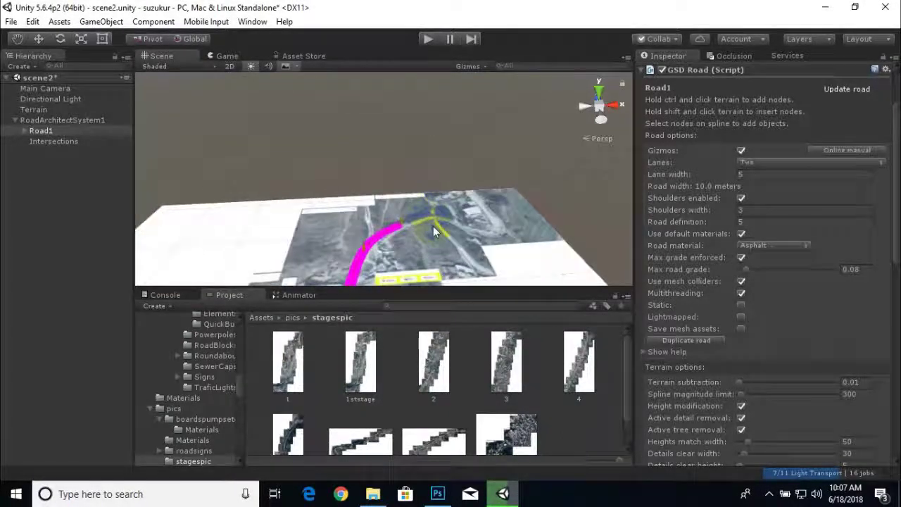
{"action": "left_click", "coordinate": [492, 240], "text": "ctrl"}
{"action": "left_click", "coordinate": [492, 236], "text": "ctrl"}
{"action": "left_click", "coordinate": [500, 226], "text": "ctrl"}
{"action": "left_click", "coordinate": [473, 196], "text": "ctrl"}
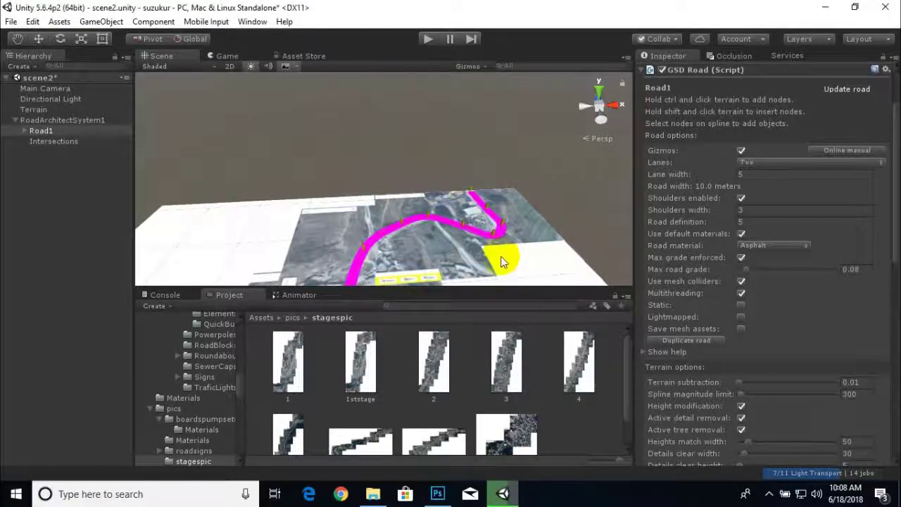
- Examine the traced Road1 along its whole length, from the far edge back to its starting edge
{"action": "scroll", "coordinate": [429, 268], "scroll_direction": "down", "scroll_amount": 15}
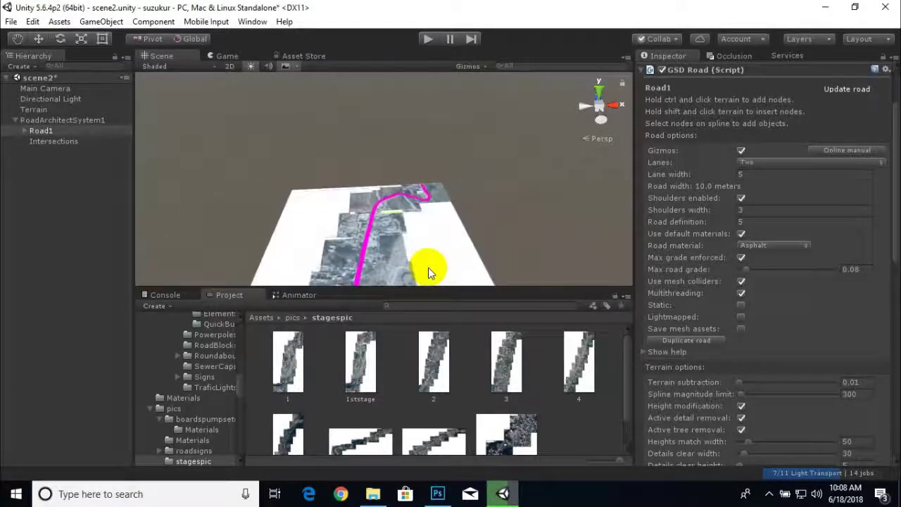
{"action": "scroll", "coordinate": [430, 271], "scroll_direction": "down", "scroll_amount": 5}
{"action": "middle_click_drag", "start_coordinate": [375, 272], "coordinate": [415, 219]}
{"action": "scroll", "coordinate": [469, 212], "scroll_direction": "up", "scroll_amount": 6}
{"action": "scroll", "coordinate": [413, 246], "scroll_direction": "up", "scroll_amount": 8}
{"action": "middle_click_drag", "start_coordinate": [472, 243], "coordinate": [399, 204]}
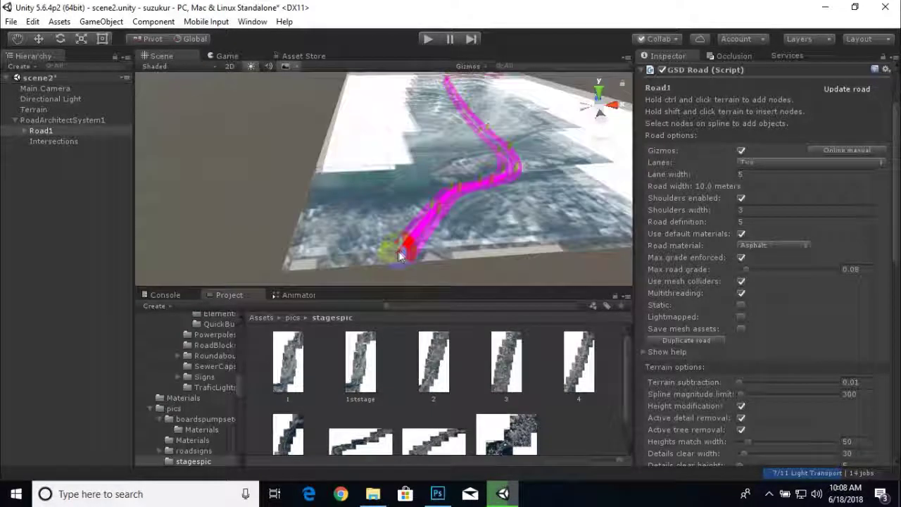
{"action": "scroll", "coordinate": [400, 249], "scroll_direction": "up", "scroll_amount": 6}
{"action": "middle_click_drag", "start_coordinate": [399, 249], "coordinate": [398, 245]}
{"action": "scroll", "coordinate": [398, 244], "scroll_direction": "down", "scroll_amount": 10}
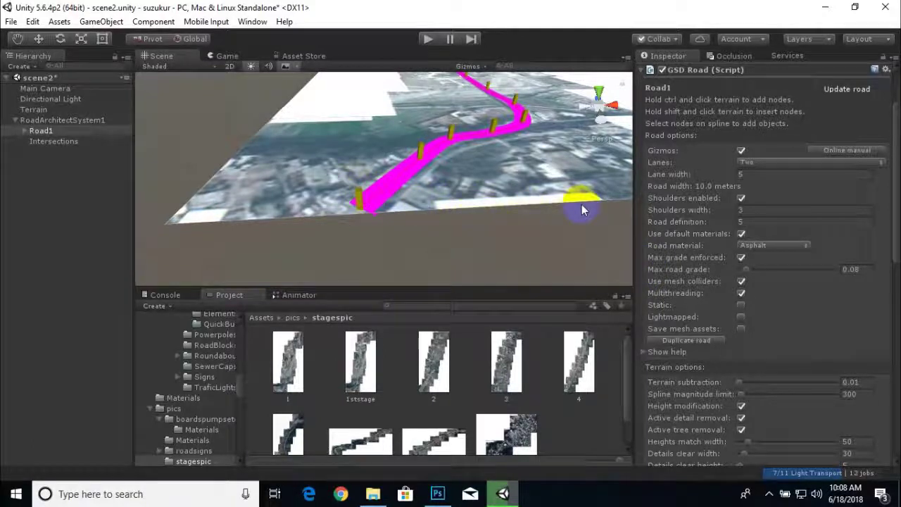
- Keep Road1 at two lanes and set its lane width to 6
{"action": "left_click", "coordinate": [761, 164]}
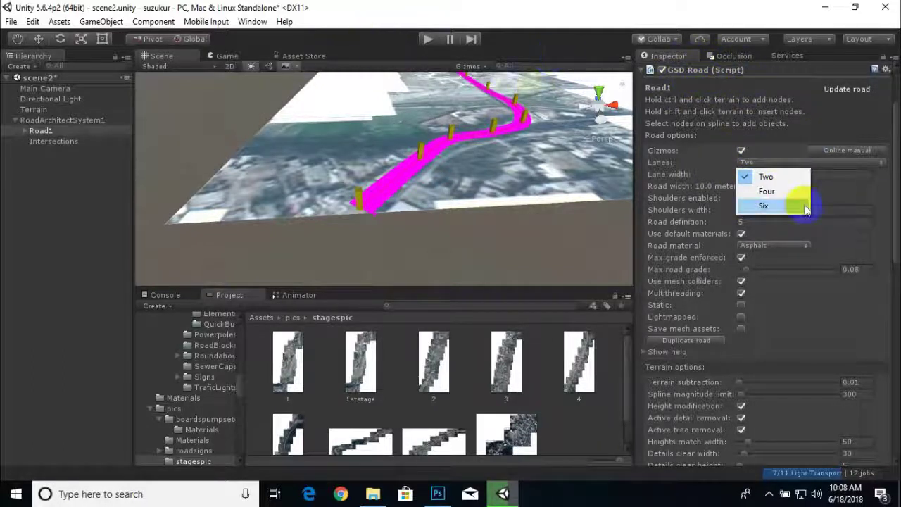
{"action": "left_click", "coordinate": [746, 176]}
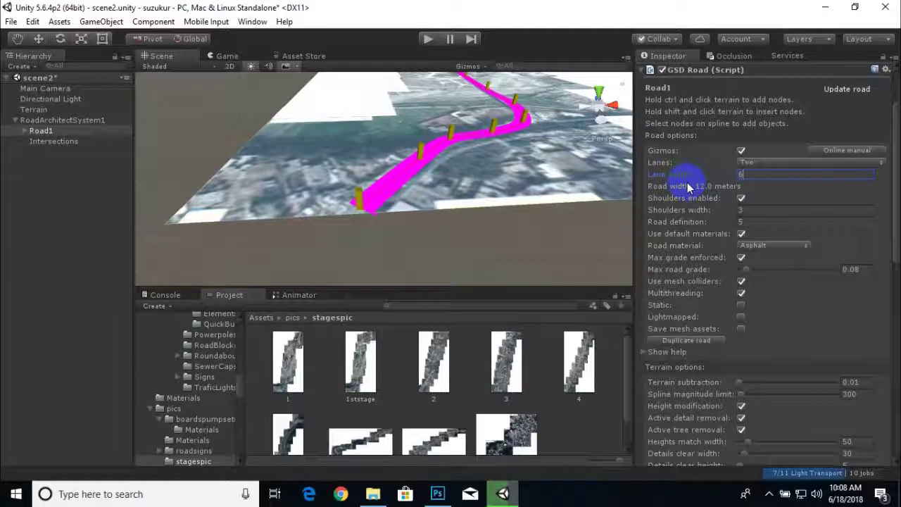
{"action": "left_click_drag", "start_coordinate": [560, 192], "coordinate": [374, 176], "text": "alt"}
{"action": "scroll", "coordinate": [439, 209], "scroll_direction": "down", "scroll_amount": 5}
{"action": "scroll", "coordinate": [390, 132], "scroll_direction": "up", "scroll_amount": 5}
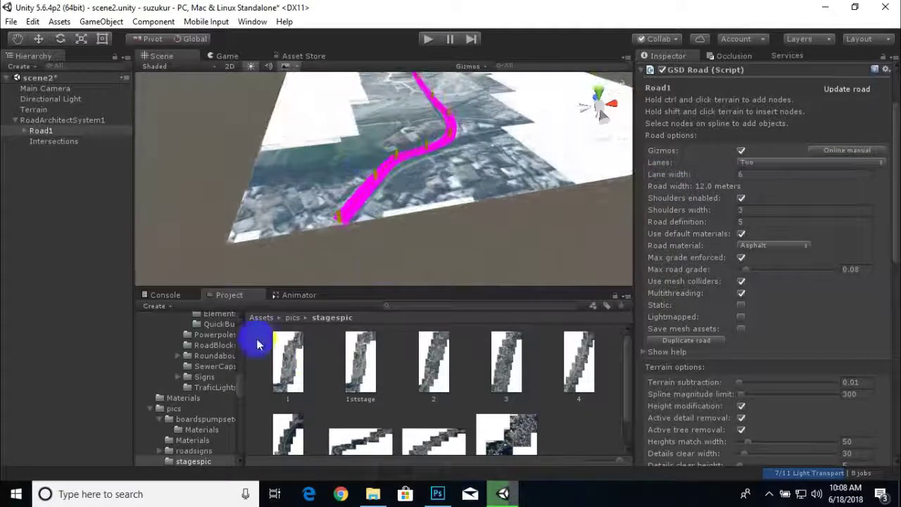
- Look through the project's pics folder for a road surface texture
{"action": "left_click", "coordinate": [261, 318]}
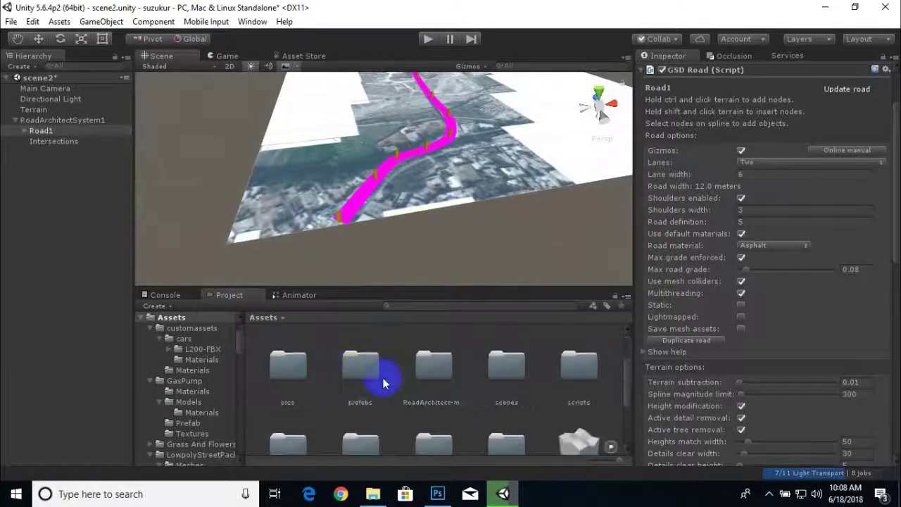
{"action": "double_click", "coordinate": [290, 363]}
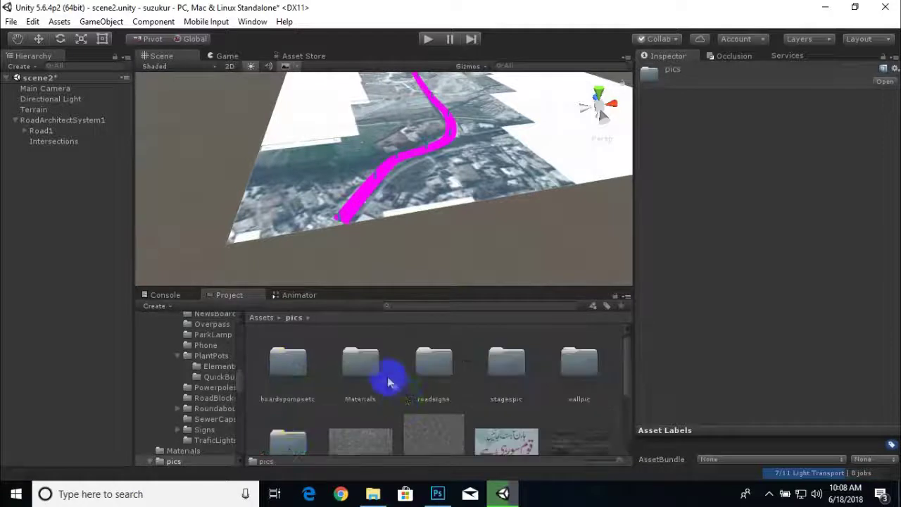
{"action": "left_click", "coordinate": [408, 371]}
{"action": "left_click", "coordinate": [510, 367]}
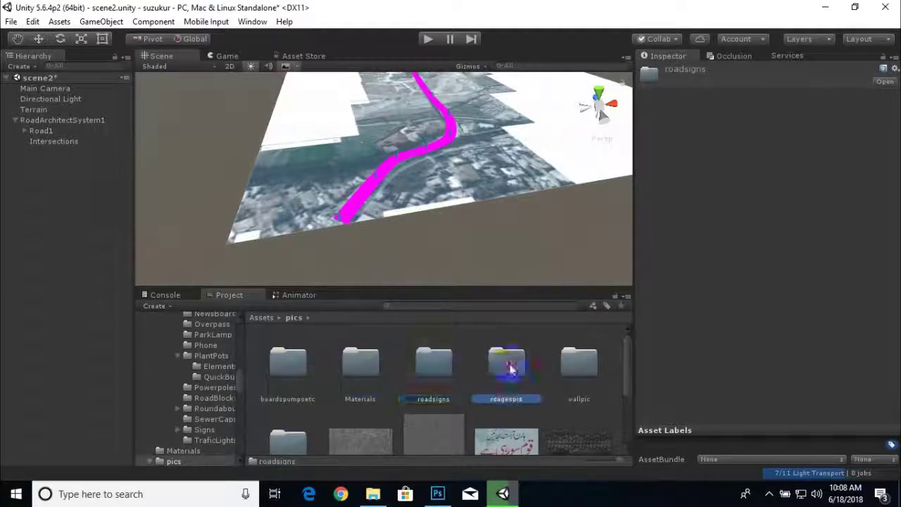
{"action": "left_click", "coordinate": [381, 366]}
- Open the Materials folder of RoadArchitect-master and look through its nested Materials folder for a road surface
{"action": "left_click", "coordinate": [266, 318]}
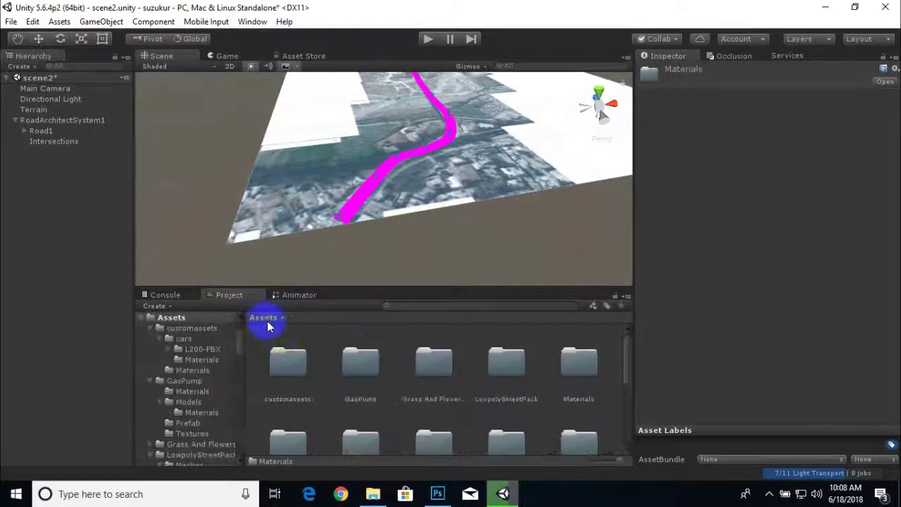
{"action": "scroll", "coordinate": [458, 385], "scroll_direction": "down", "scroll_amount": 1}
{"action": "double_click", "coordinate": [440, 422]}
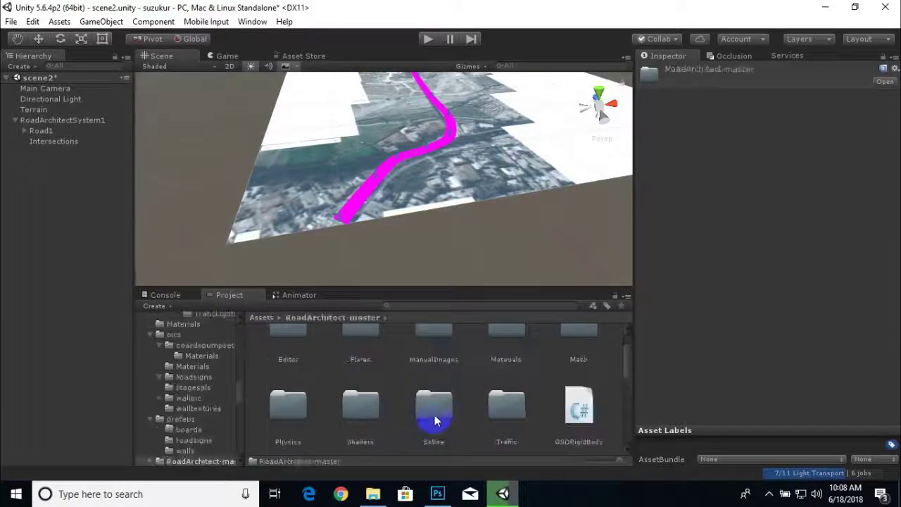
{"action": "scroll", "coordinate": [518, 368], "scroll_direction": "down", "scroll_amount": 1}
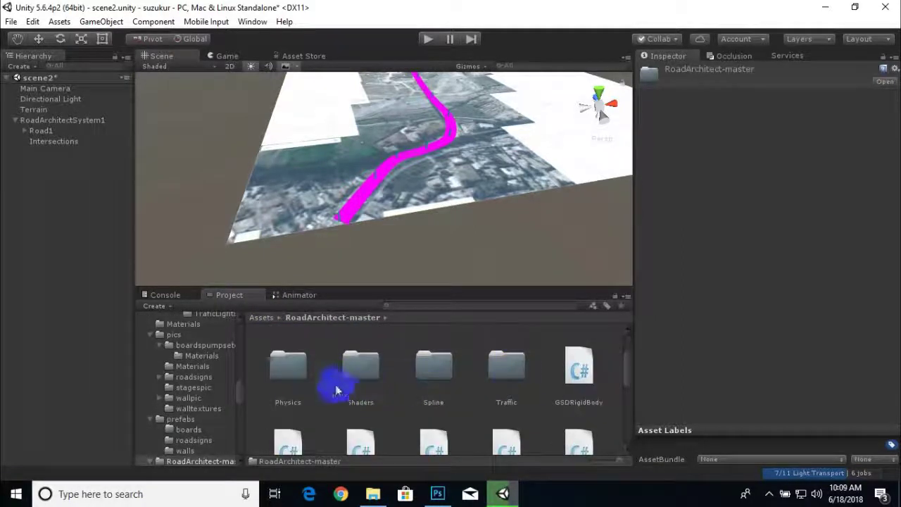
{"action": "scroll", "coordinate": [341, 392], "scroll_direction": "up", "scroll_amount": 1}
{"action": "double_click", "coordinate": [506, 363]}
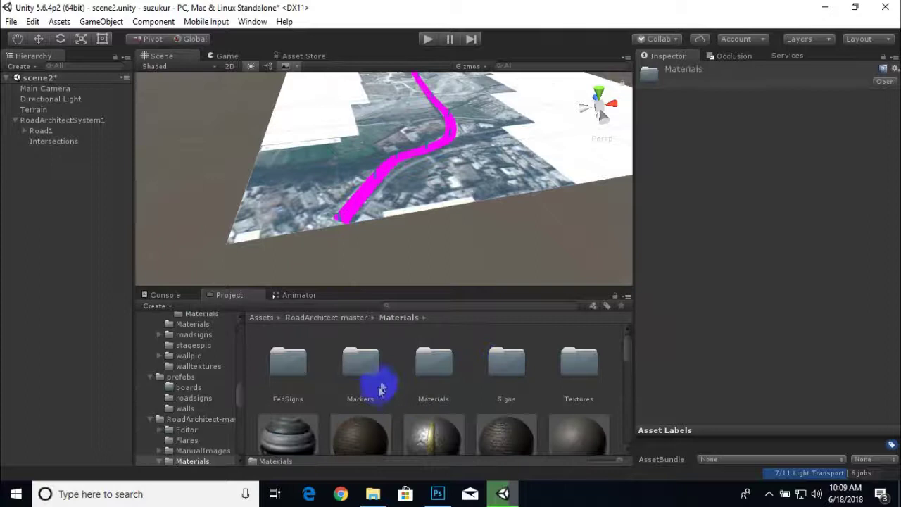
{"action": "scroll", "coordinate": [380, 390], "scroll_direction": "down", "scroll_amount": 2}
{"action": "scroll", "coordinate": [392, 394], "scroll_direction": "up", "scroll_amount": 2}
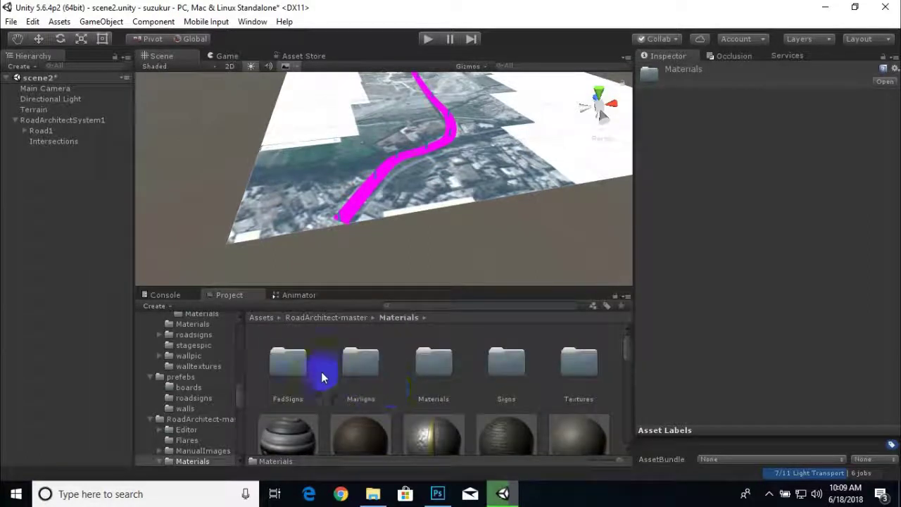
{"action": "double_click", "coordinate": [433, 363]}
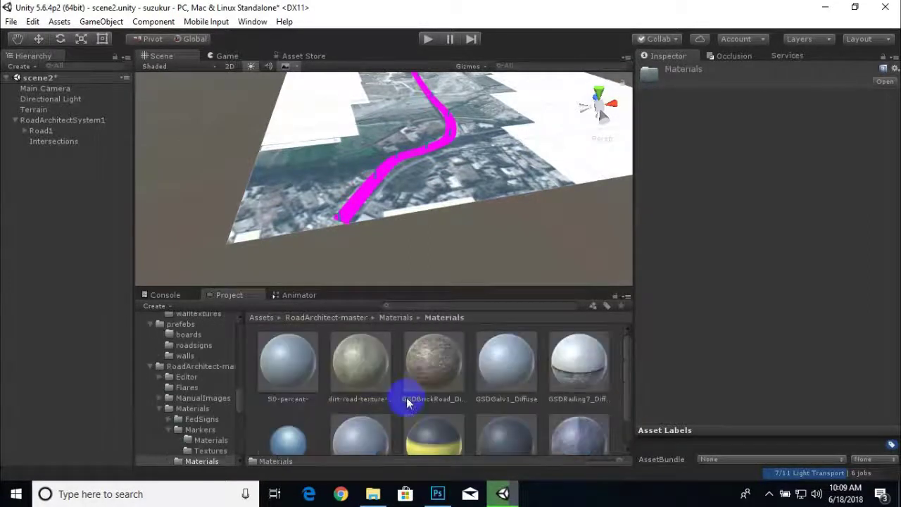
- Open the Textures folder in RoadArchitect-master's Materials and browse its road and concrete textures
{"action": "left_click", "coordinate": [399, 317]}
{"action": "double_click", "coordinate": [579, 362]}
{"action": "scroll", "coordinate": [373, 414], "scroll_direction": "down", "scroll_amount": 10}
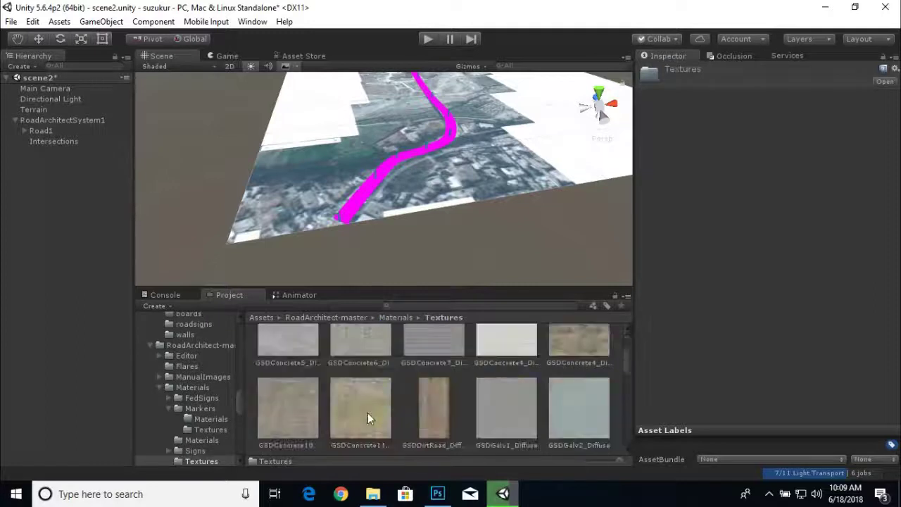
{"action": "scroll", "coordinate": [400, 416], "scroll_direction": "up", "scroll_amount": 10}
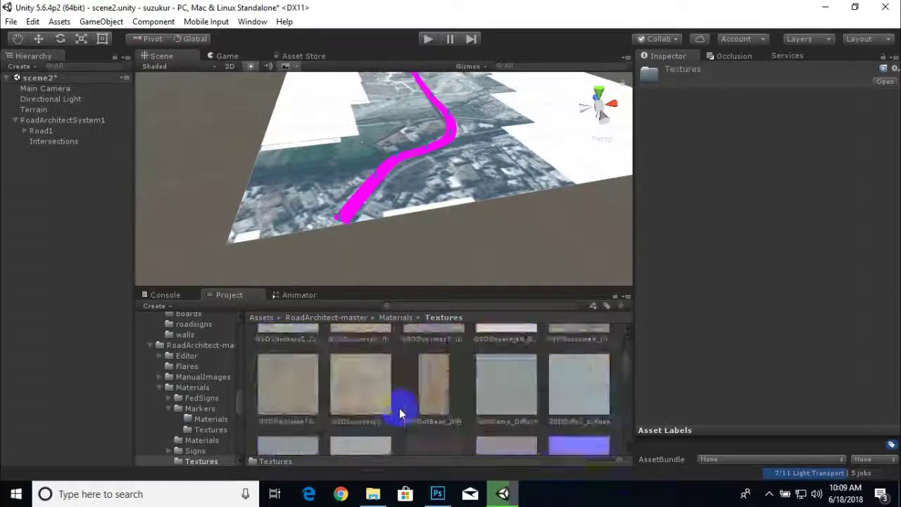
{"action": "scroll", "coordinate": [402, 215], "scroll_direction": "up", "scroll_amount": 4}
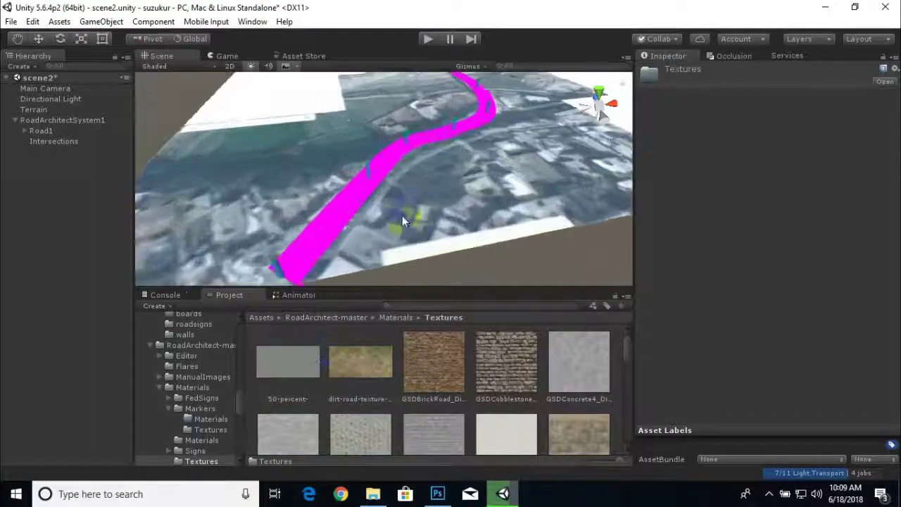
- Apply the 50-percent- texture to the first road segment at the terrain's near edge
{"action": "middle_click_drag", "start_coordinate": [402, 215], "coordinate": [436, 205]}
{"action": "scroll", "coordinate": [491, 198], "scroll_direction": "up", "scroll_amount": 3}
{"action": "scroll", "coordinate": [490, 198], "scroll_direction": "down", "scroll_amount": 2}
{"action": "middle_click_drag", "start_coordinate": [493, 204], "coordinate": [469, 216]}
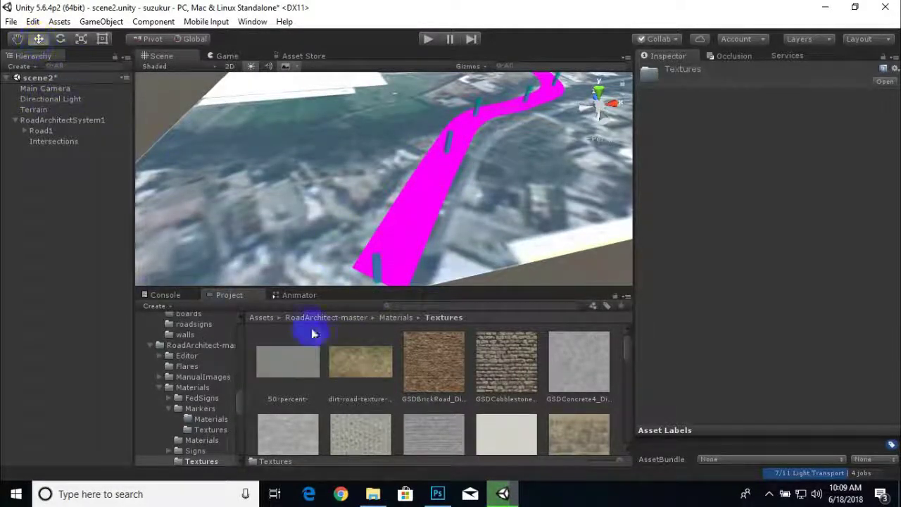
{"action": "left_click_drag", "start_coordinate": [300, 376], "coordinate": [388, 298]}
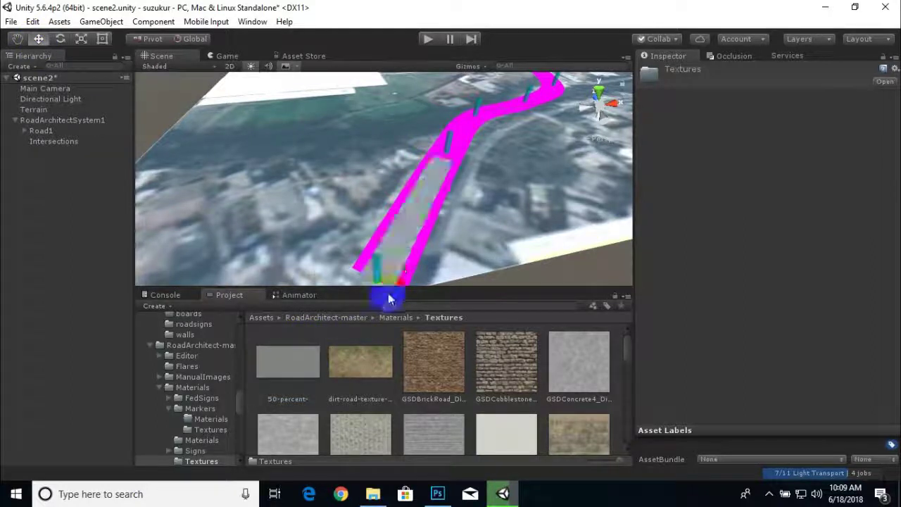
- Select the textured first road segment and examine its surface up close
{"action": "middle_click_drag", "start_coordinate": [458, 248], "coordinate": [367, 229]}
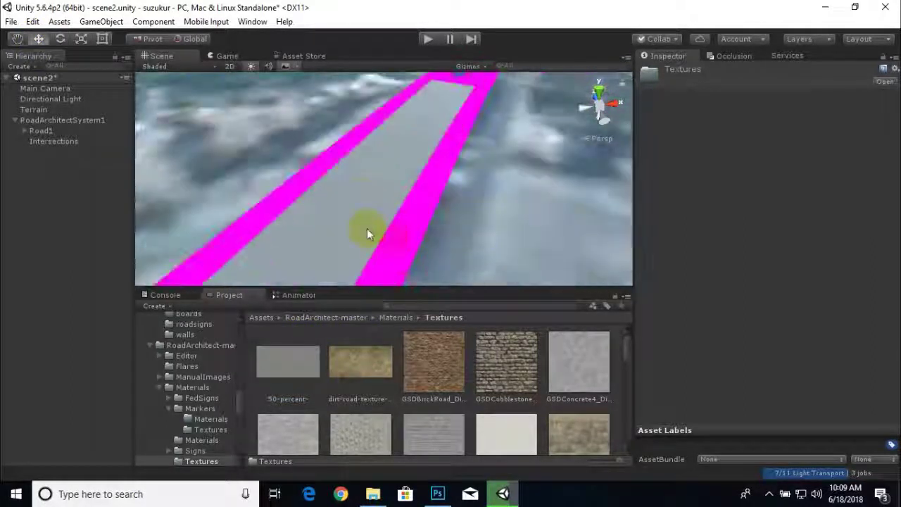
{"action": "left_click", "coordinate": [366, 229]}
{"action": "left_click", "coordinate": [367, 228]}
{"action": "key", "text": "f"}
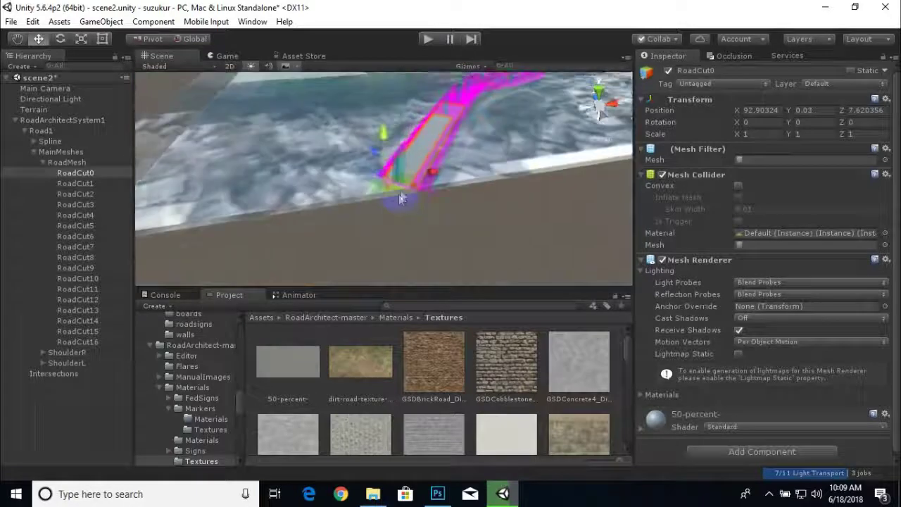
{"action": "scroll", "coordinate": [430, 173], "scroll_direction": "up", "scroll_amount": 6}
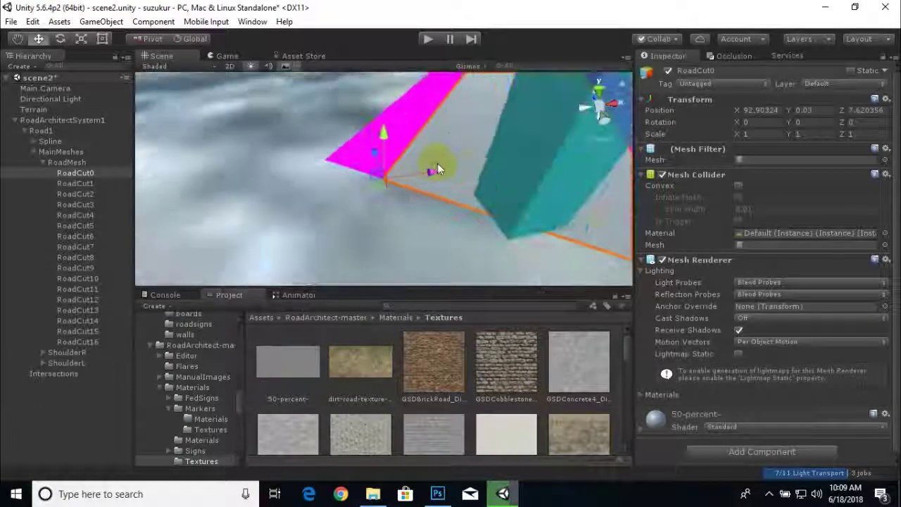
{"action": "middle_click_drag", "start_coordinate": [438, 166], "coordinate": [397, 227]}
{"action": "scroll", "coordinate": [399, 222], "scroll_direction": "up", "scroll_amount": 10}
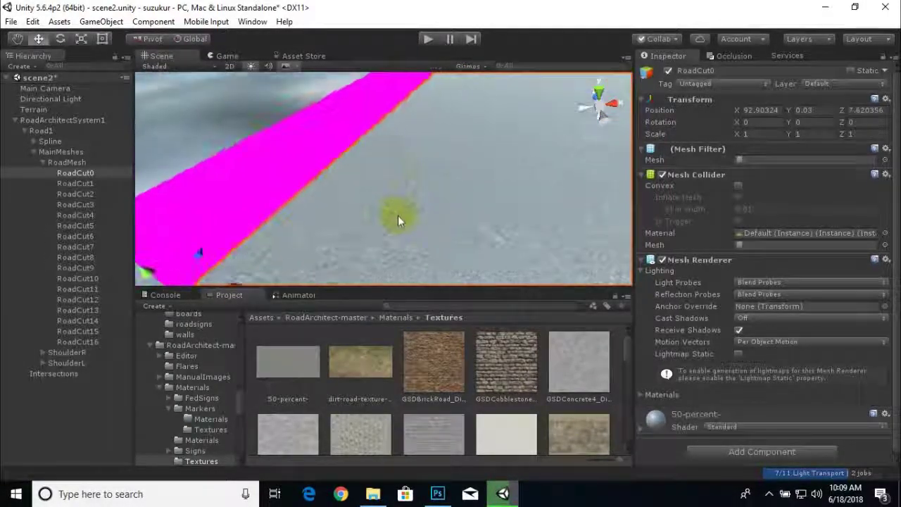
{"action": "scroll", "coordinate": [398, 216], "scroll_direction": "down", "scroll_amount": 8}
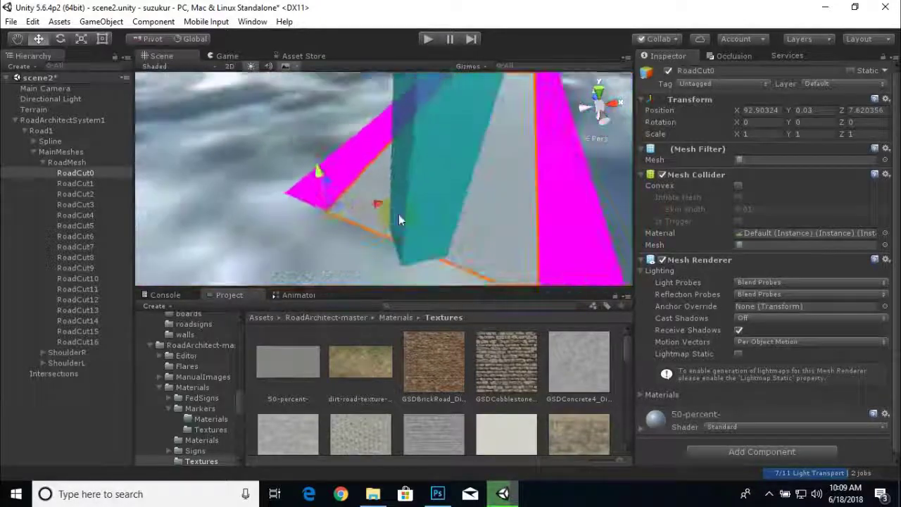
{"action": "scroll", "coordinate": [400, 216], "scroll_direction": "down", "scroll_amount": 2}
{"action": "middle_click_drag", "start_coordinate": [506, 210], "coordinate": [292, 269]}
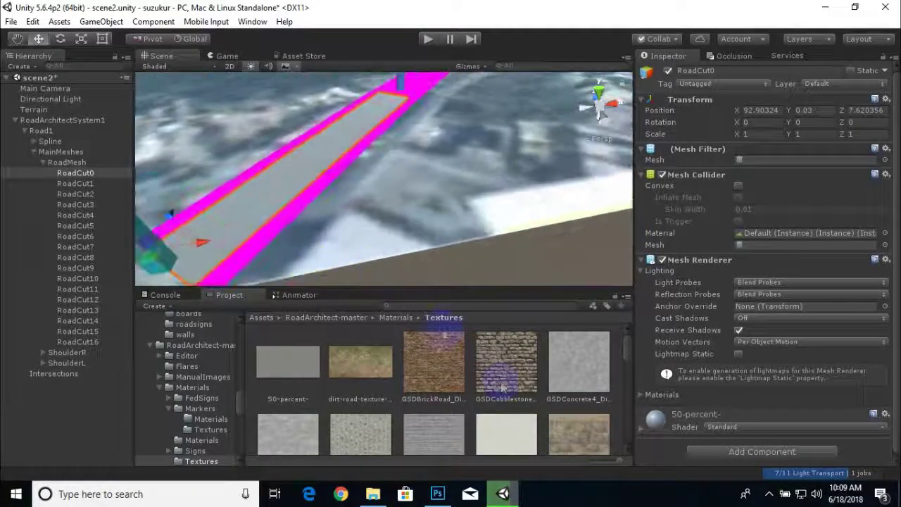
- Apply the 50-percent- texture to the following road segments, from the second one through the bend near the junction
{"action": "scroll", "coordinate": [378, 218], "scroll_direction": "down", "scroll_amount": 2}
{"action": "middle_click_drag", "start_coordinate": [423, 161], "coordinate": [274, 308]}
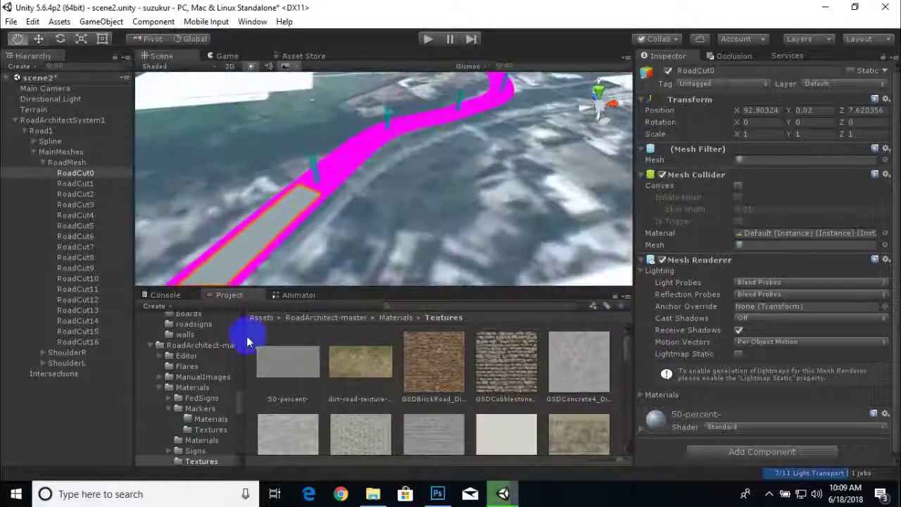
{"action": "left_click_drag", "start_coordinate": [282, 378], "coordinate": [324, 182]}
{"action": "left_click_drag", "start_coordinate": [298, 349], "coordinate": [412, 129]}
{"action": "middle_click_drag", "start_coordinate": [417, 185], "coordinate": [163, 374]}
{"action": "left_click_drag", "start_coordinate": [282, 377], "coordinate": [378, 190]}
{"action": "left_click", "coordinate": [349, 367]}
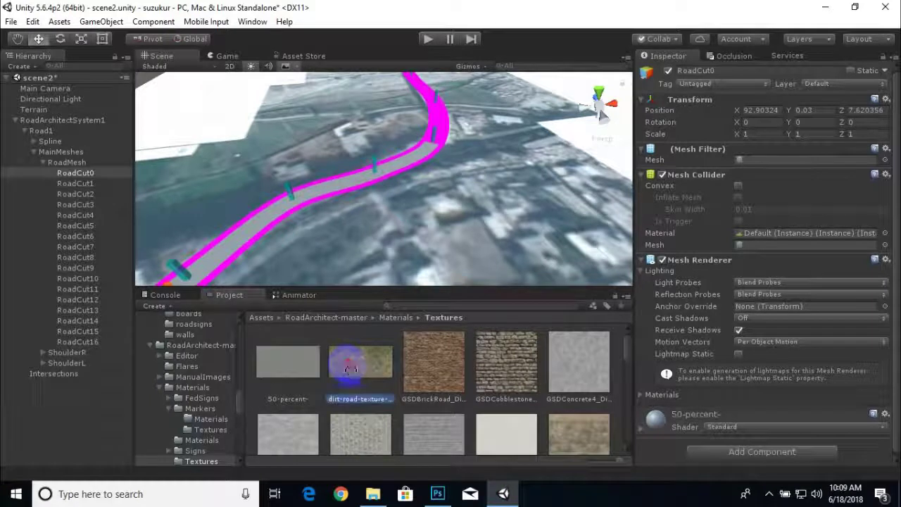
{"action": "left_click_drag", "start_coordinate": [301, 378], "coordinate": [446, 176]}
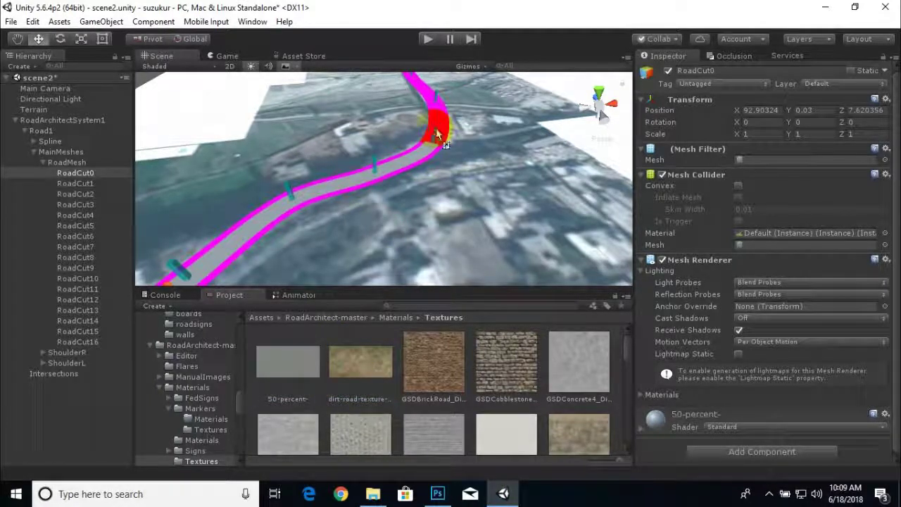
{"action": "left_click_drag", "start_coordinate": [437, 137], "coordinate": [437, 137]}
- Return to the road's start and browse the Textures folder for a texture that suits the road shoulders
{"action": "left_click", "coordinate": [340, 426]}
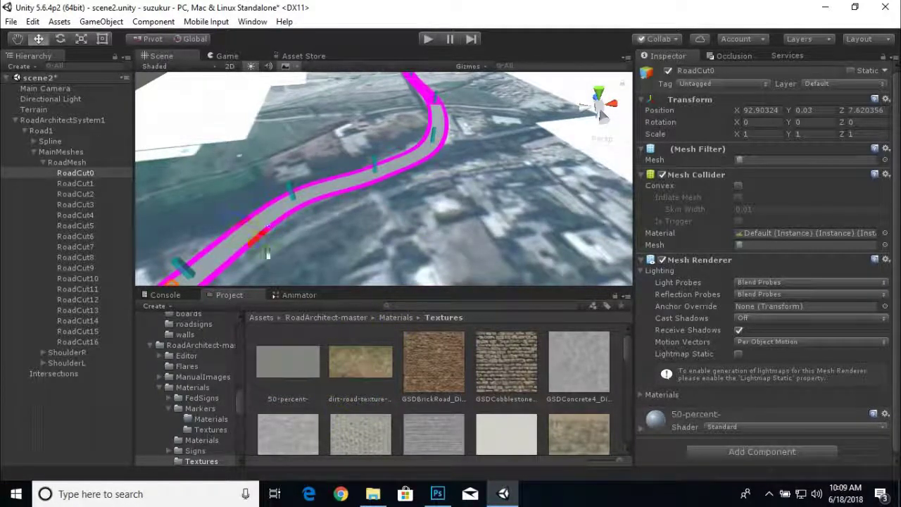
{"action": "middle_click_drag", "start_coordinate": [340, 257], "coordinate": [584, 125]}
{"action": "middle_click_drag", "start_coordinate": [391, 235], "coordinate": [517, 176]}
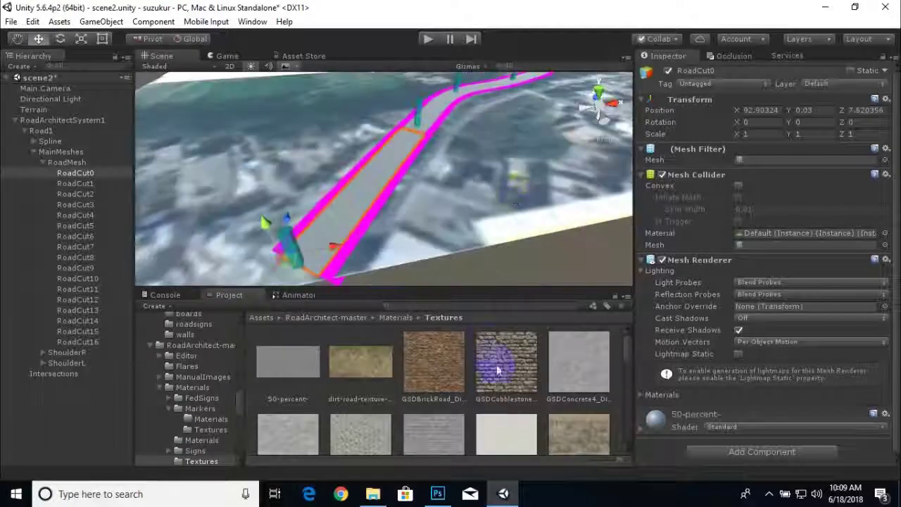
{"action": "scroll", "coordinate": [489, 343], "scroll_direction": "down", "scroll_amount": 4}
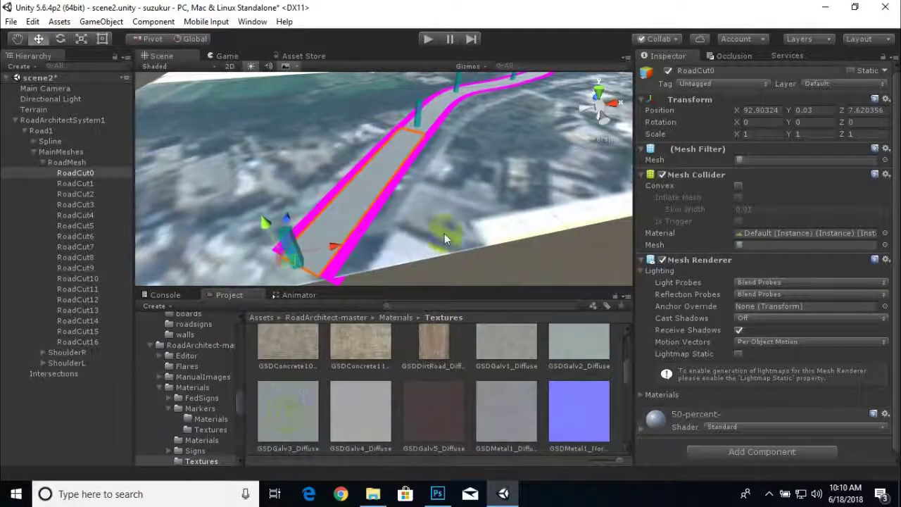
{"action": "scroll", "coordinate": [443, 250], "scroll_direction": "down", "scroll_amount": 3}
{"action": "middle_click_drag", "start_coordinate": [438, 247], "coordinate": [446, 205]}
{"action": "scroll", "coordinate": [550, 369], "scroll_direction": "down", "scroll_amount": 4}
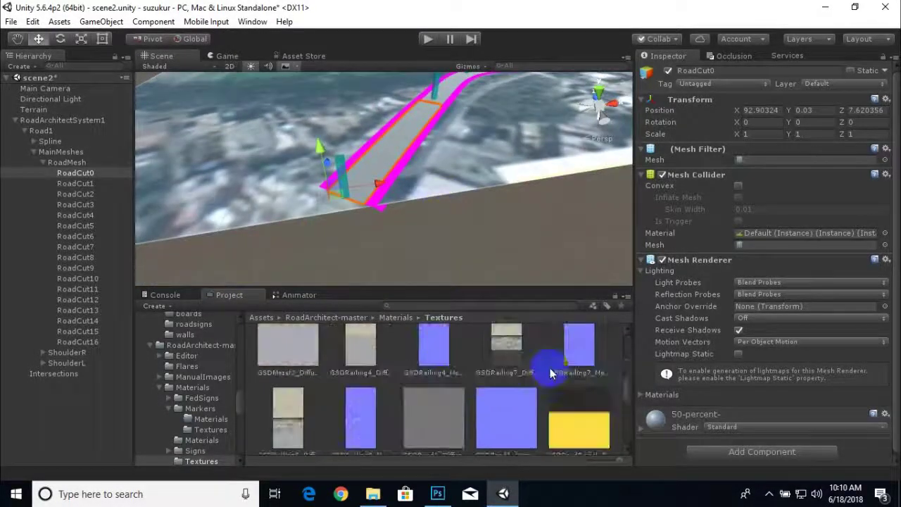
{"action": "scroll", "coordinate": [469, 402], "scroll_direction": "down", "scroll_amount": 2}
{"action": "scroll", "coordinate": [428, 169], "scroll_direction": "up", "scroll_amount": 2}
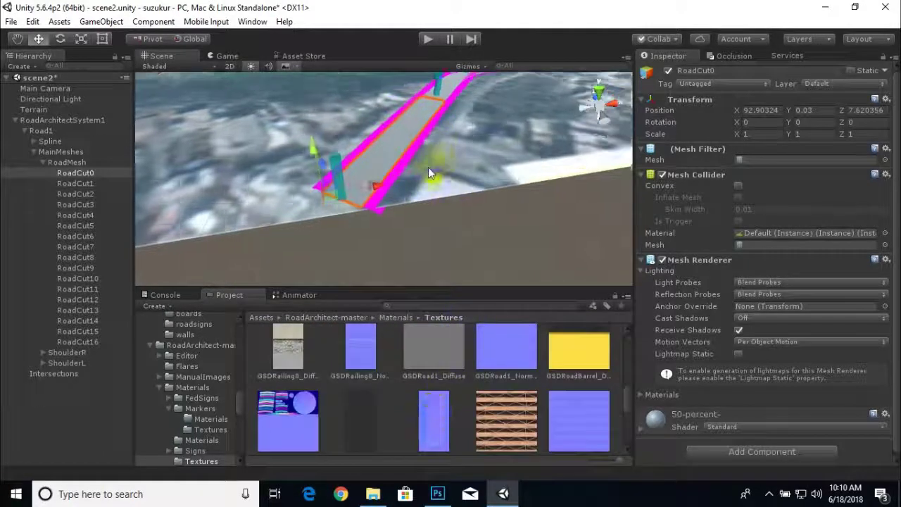
- Apply the GSDRoad1_Diffuse texture to both shoulders of the first road segment at the terrain's near edge
{"action": "scroll", "coordinate": [408, 201], "scroll_direction": "up", "scroll_amount": 6}
{"action": "left_click_drag", "start_coordinate": [430, 355], "coordinate": [355, 260]}
{"action": "scroll", "coordinate": [340, 264], "scroll_direction": "up", "scroll_amount": 4}
{"action": "right_click_drag", "start_coordinate": [340, 264], "coordinate": [401, 275]}
{"action": "left_click_drag", "start_coordinate": [409, 381], "coordinate": [369, 285]}
{"action": "left_click_drag", "start_coordinate": [338, 208], "coordinate": [325, 270]}
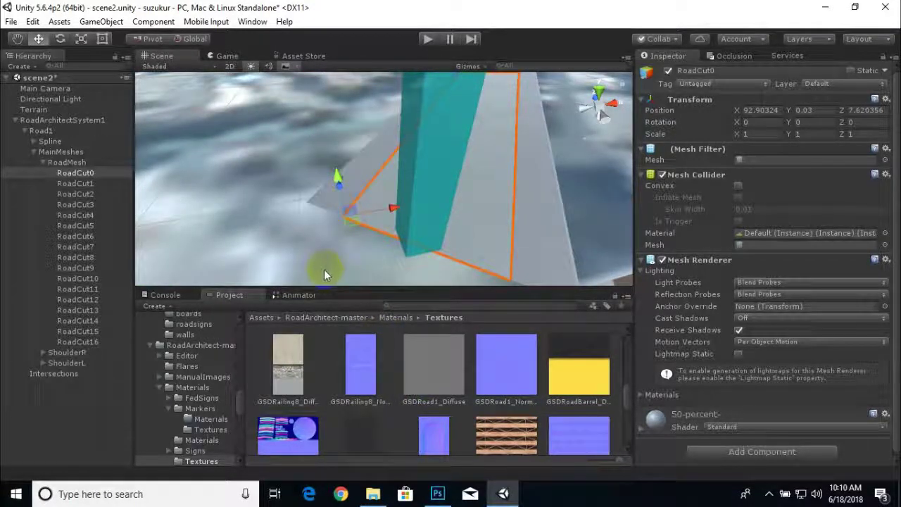
- Browse the steel and concrete textures, then RoadArchitect-master's Materials folder and its nested Materials folder for alternative road surfaces
{"action": "scroll", "coordinate": [491, 118], "scroll_direction": "down", "scroll_amount": 3}
{"action": "scroll", "coordinate": [390, 394], "scroll_direction": "down", "scroll_amount": 5}
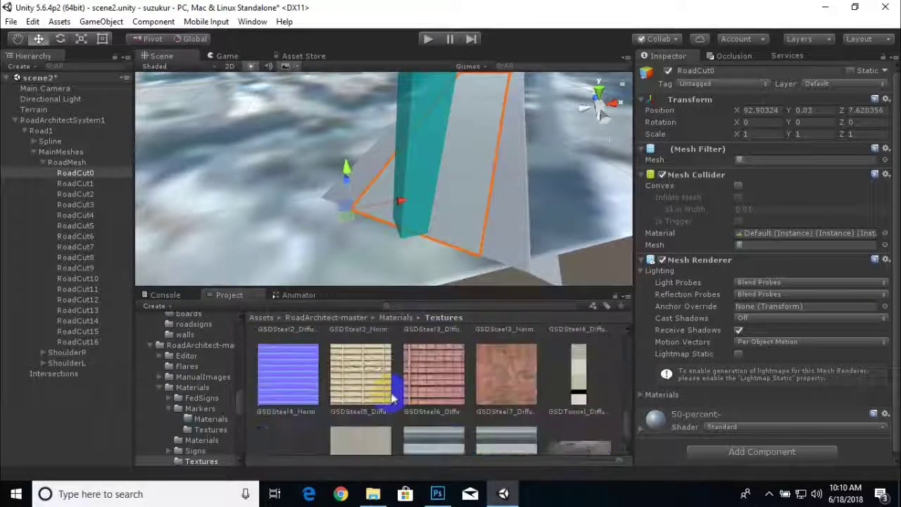
{"action": "scroll", "coordinate": [392, 392], "scroll_direction": "up", "scroll_amount": 6}
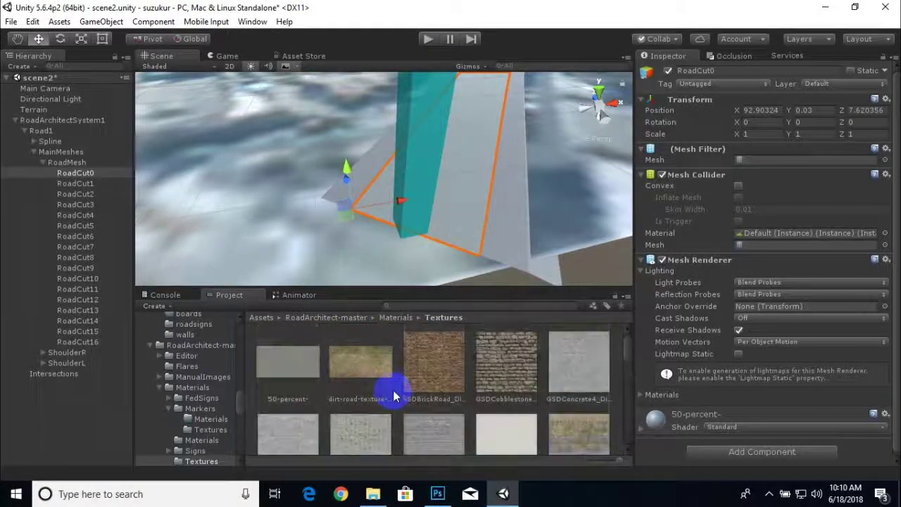
{"action": "scroll", "coordinate": [394, 397], "scroll_direction": "down", "scroll_amount": 2}
{"action": "left_click", "coordinate": [396, 318]}
{"action": "scroll", "coordinate": [395, 393], "scroll_direction": "down", "scroll_amount": 4}
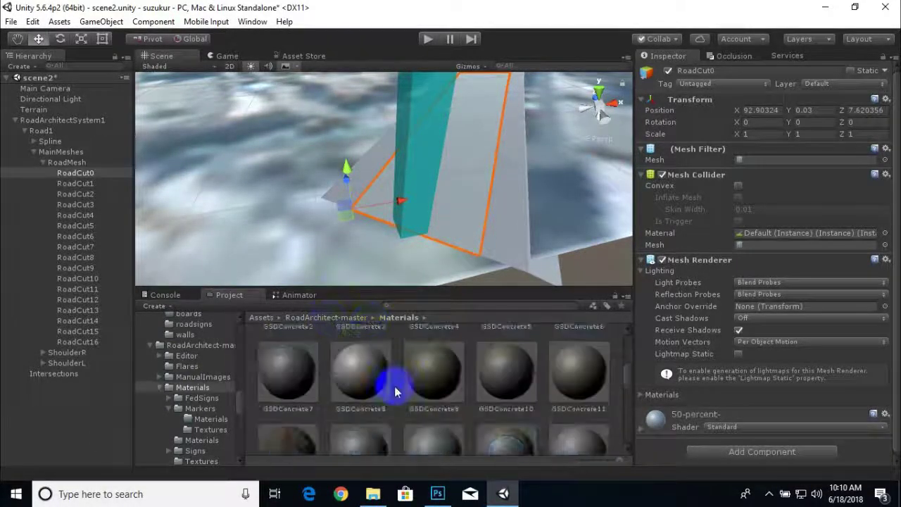
{"action": "scroll", "coordinate": [395, 391], "scroll_direction": "up", "scroll_amount": 6}
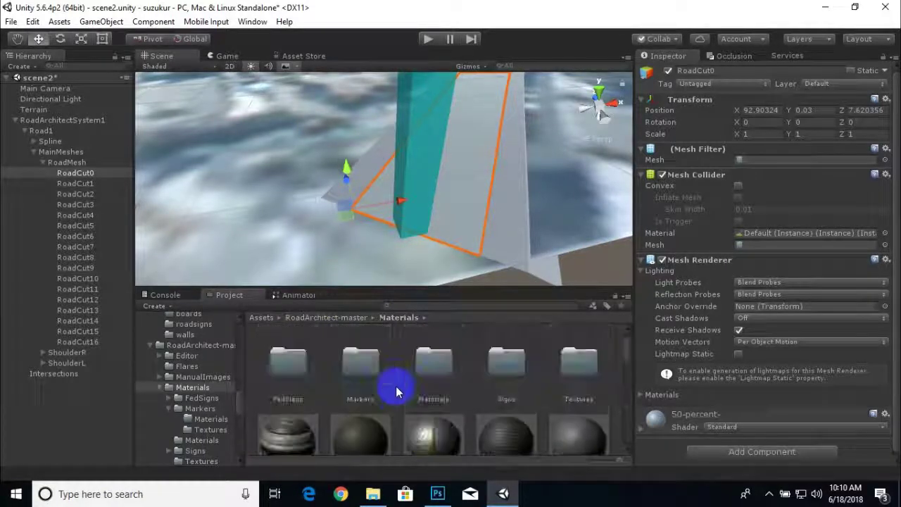
{"action": "left_click", "coordinate": [430, 373]}
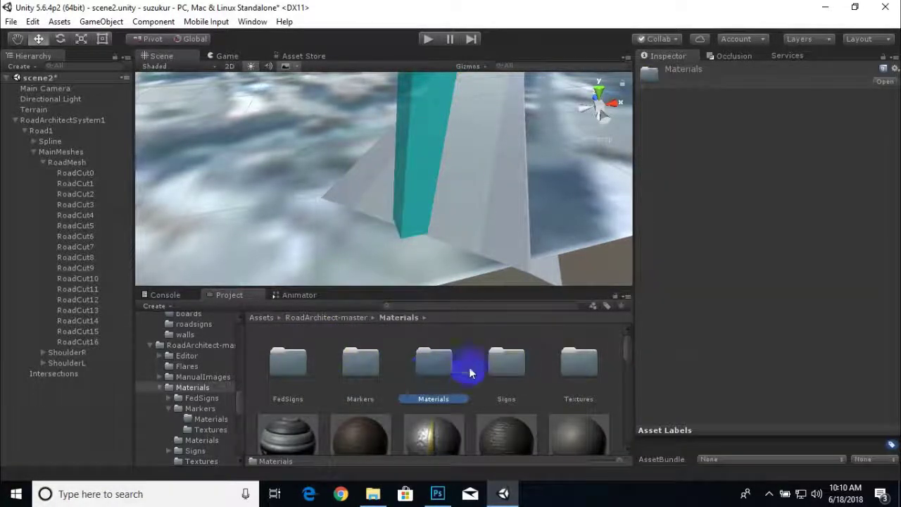
{"action": "double_click", "coordinate": [432, 381]}
{"action": "scroll", "coordinate": [432, 389], "scroll_direction": "down", "scroll_amount": 1}
{"action": "scroll", "coordinate": [432, 389], "scroll_direction": "up", "scroll_amount": 1}
{"action": "scroll", "coordinate": [437, 392], "scroll_direction": "down", "scroll_amount": 1}
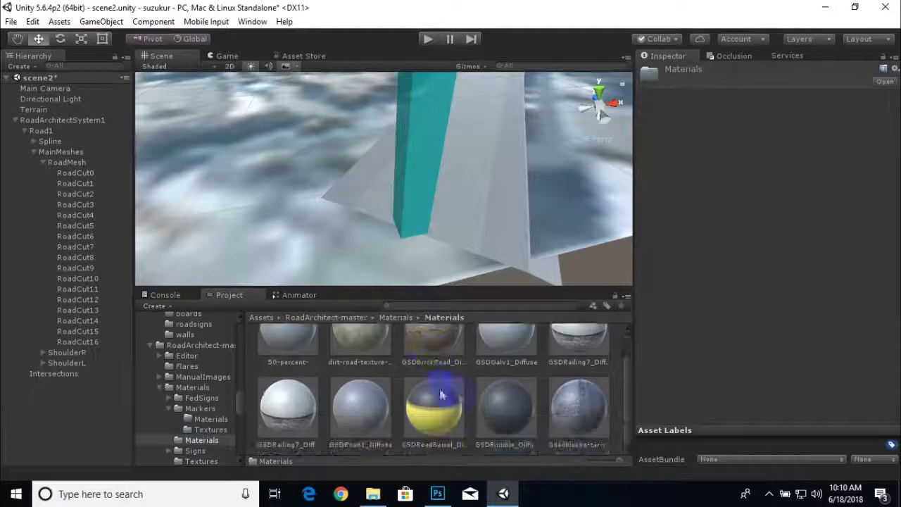
- Return to the Assets root and reopen the Textures folder inside RoadArchitect-master's Materials
{"action": "left_click", "coordinate": [261, 318]}
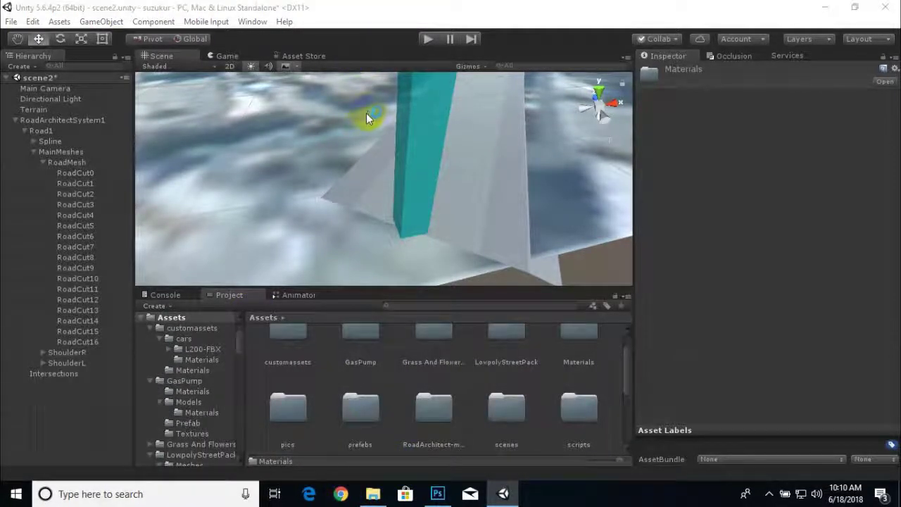
{"action": "key", "text": "alt+Tab"}
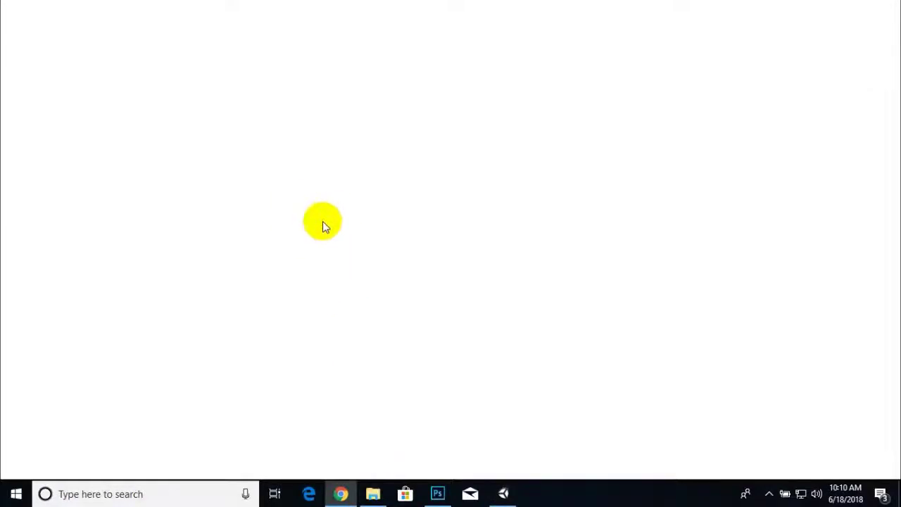
{"action": "left_click", "coordinate": [510, 495]}
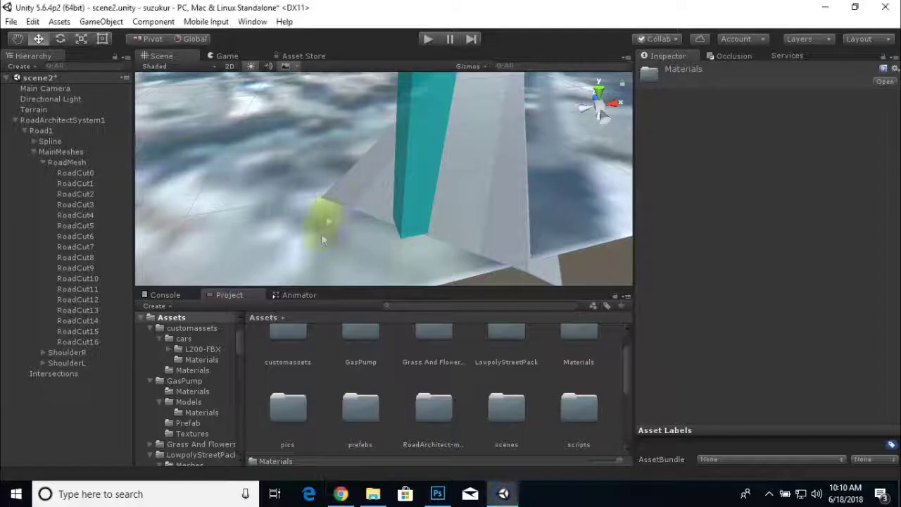
{"action": "left_click_drag", "start_coordinate": [456, 247], "coordinate": [312, 262], "text": "alt"}
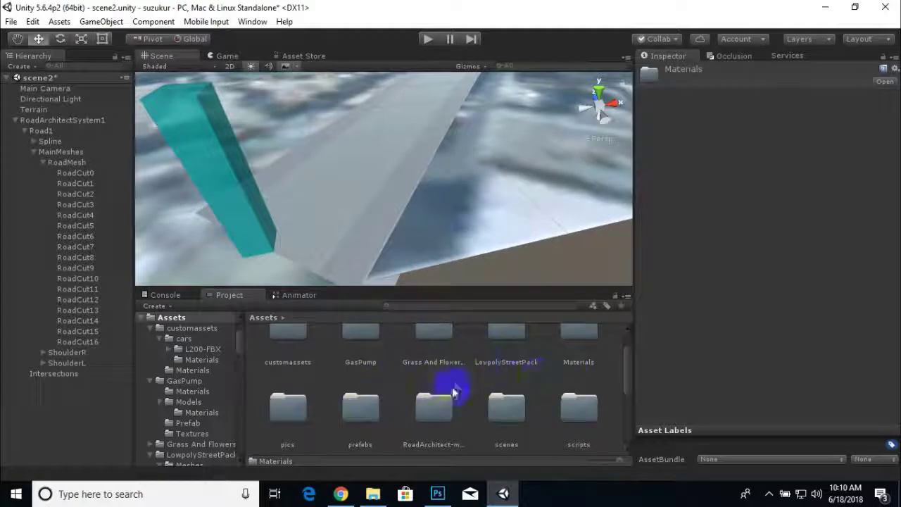
{"action": "scroll", "coordinate": [457, 388], "scroll_direction": "down", "scroll_amount": 2}
{"action": "double_click", "coordinate": [447, 410]}
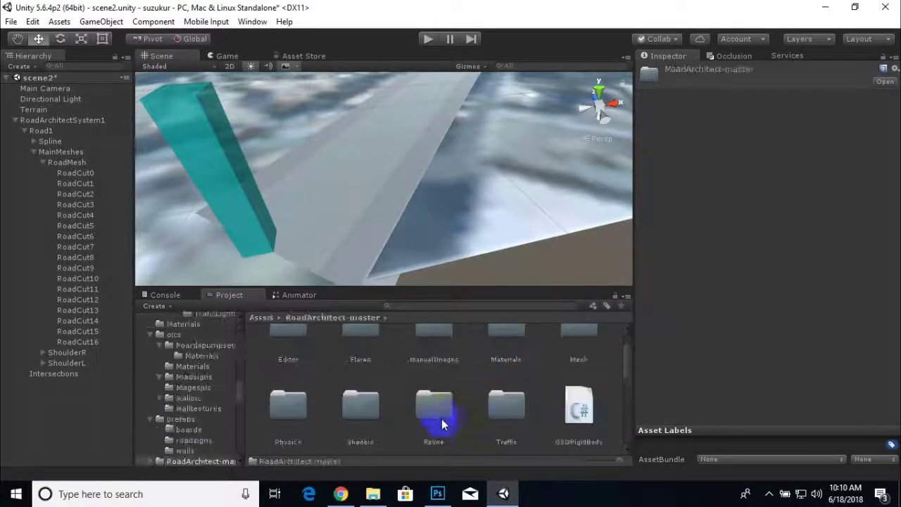
{"action": "left_click", "coordinate": [516, 348]}
{"action": "double_click", "coordinate": [516, 349]}
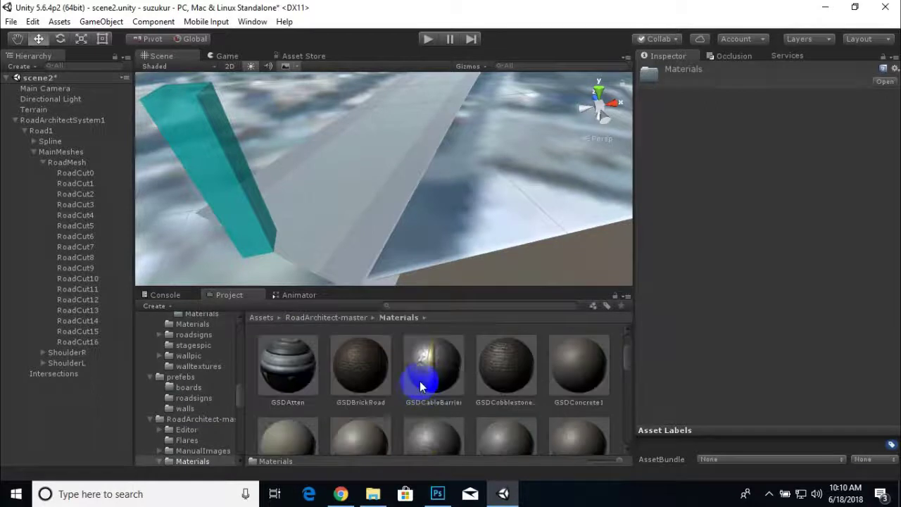
{"action": "double_click", "coordinate": [573, 369]}
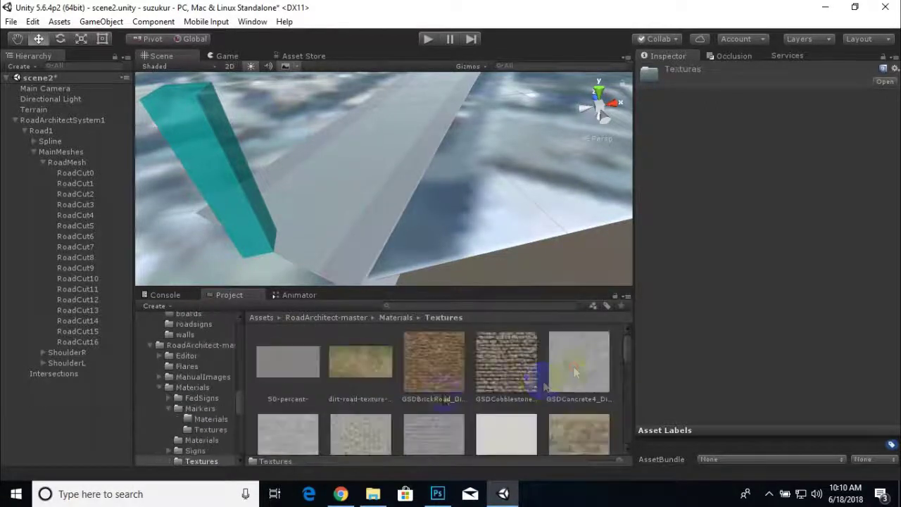
- Apply the 50-percent- texture to the first segment's near shoulder and to both shoulders of the next road segment
{"action": "left_click_drag", "start_coordinate": [299, 368], "coordinate": [351, 277]}
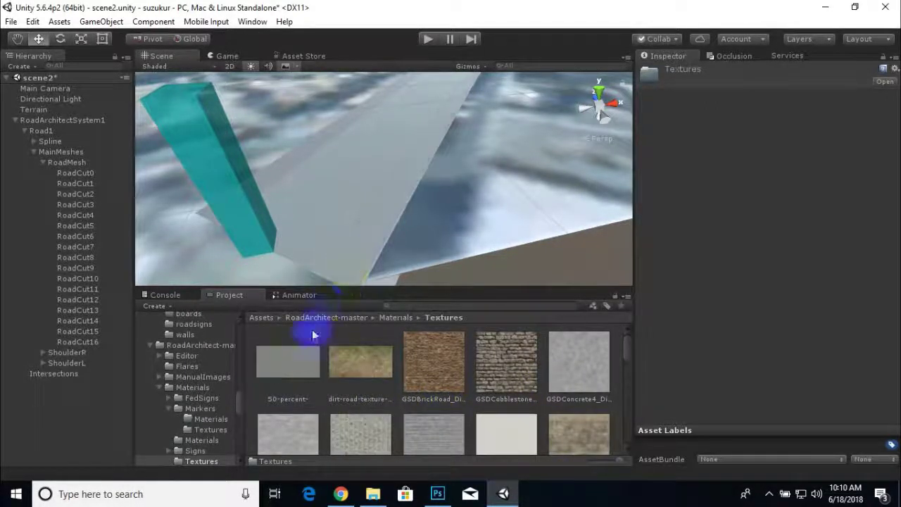
{"action": "middle_click_drag", "start_coordinate": [415, 145], "coordinate": [105, 447]}
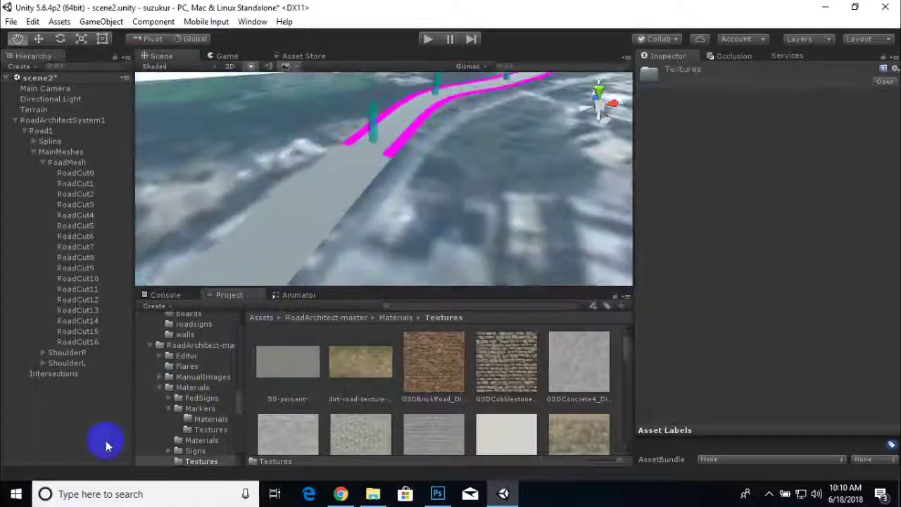
{"action": "left_click_drag", "start_coordinate": [293, 373], "coordinate": [372, 197]}
{"action": "left_click_drag", "start_coordinate": [350, 246], "coordinate": [275, 363]}
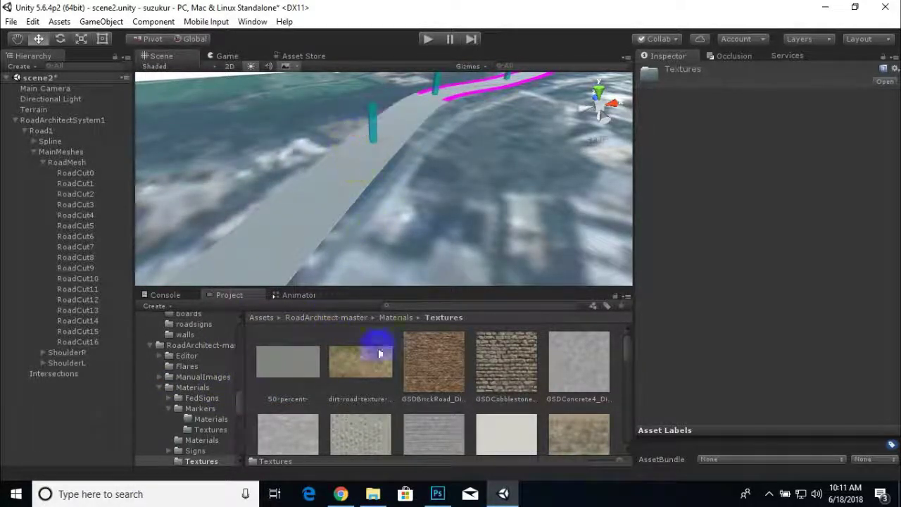
- Switch to Chrome and search Google Images for "road texture"
{"action": "left_click", "coordinate": [340, 494]}
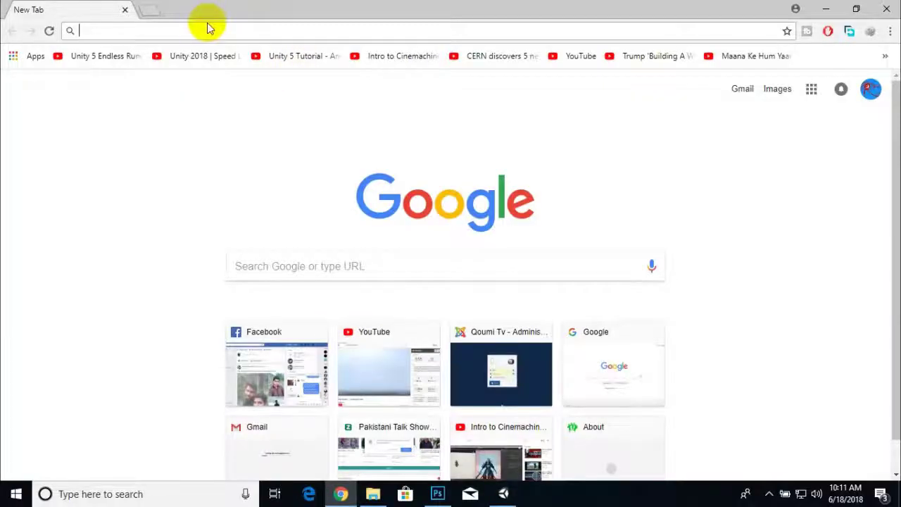
{"action": "type", "text": "road te"}
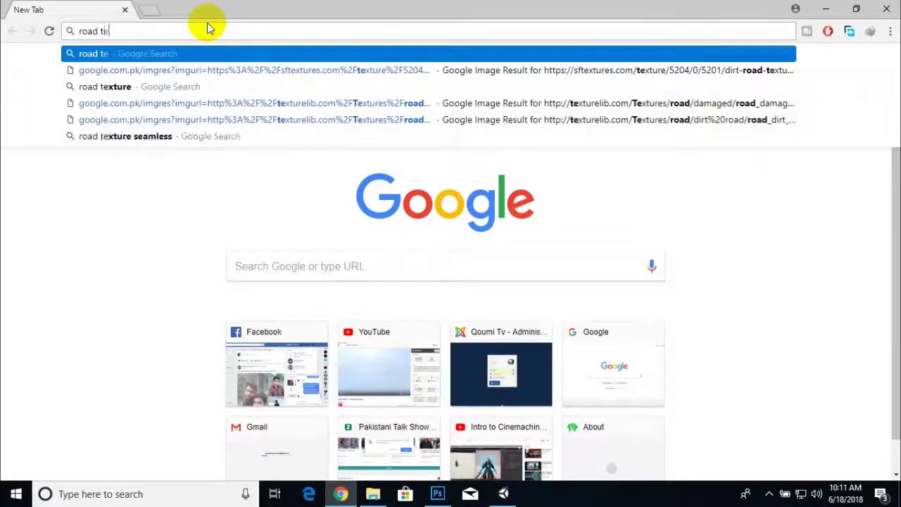
{"action": "key", "text": "Down"}
{"action": "key", "text": "Down"}
{"action": "key", "text": "Return"}
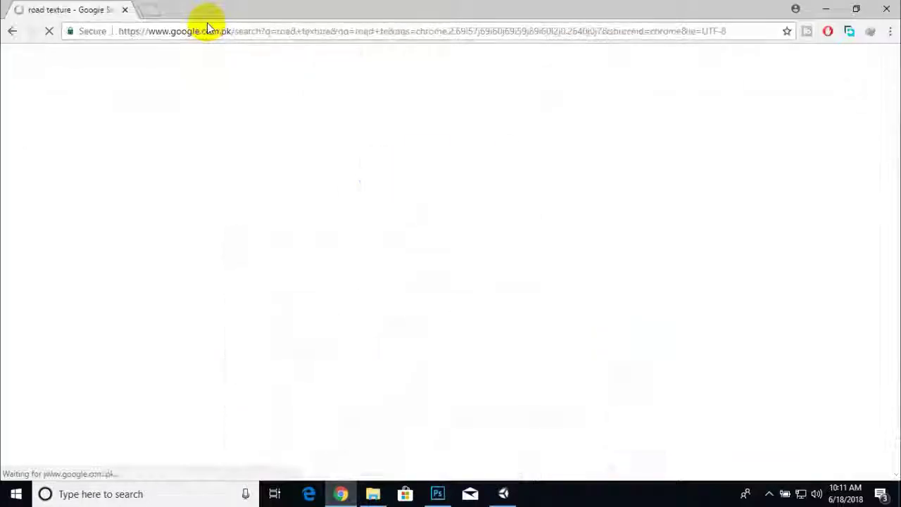
{"action": "left_click", "coordinate": [167, 111]}
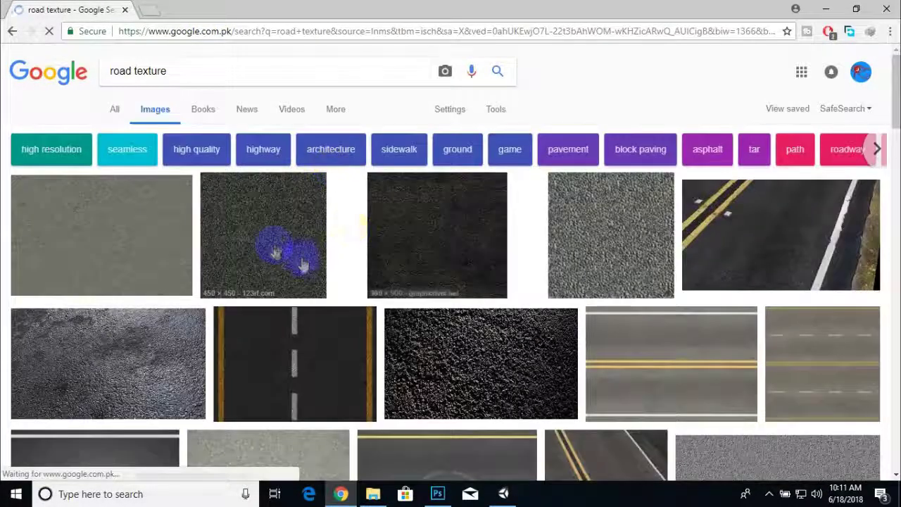
- Open the 123RF asphalt, grey stone road and dark asphalt image results in separate new tabs
{"action": "right_click", "coordinate": [299, 258]}
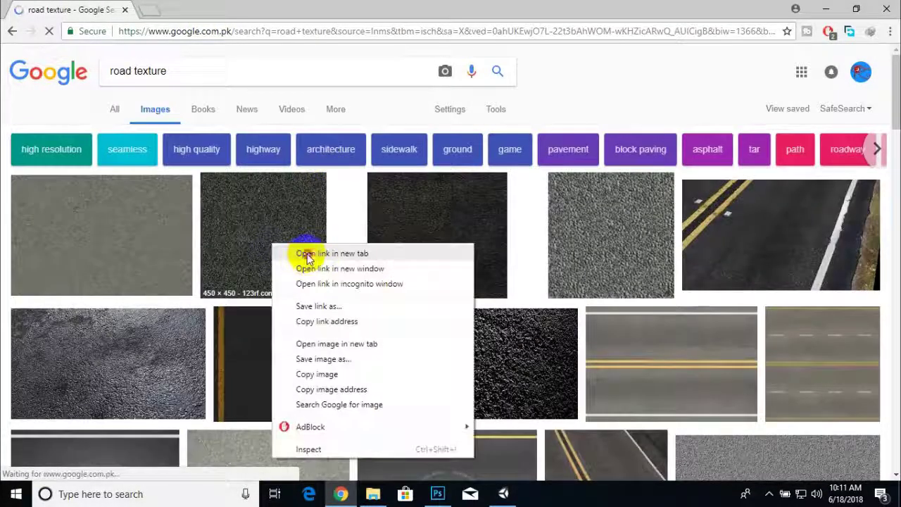
{"action": "left_click", "coordinate": [302, 254]}
{"action": "right_click", "coordinate": [610, 237]}
{"action": "left_click", "coordinate": [630, 237]}
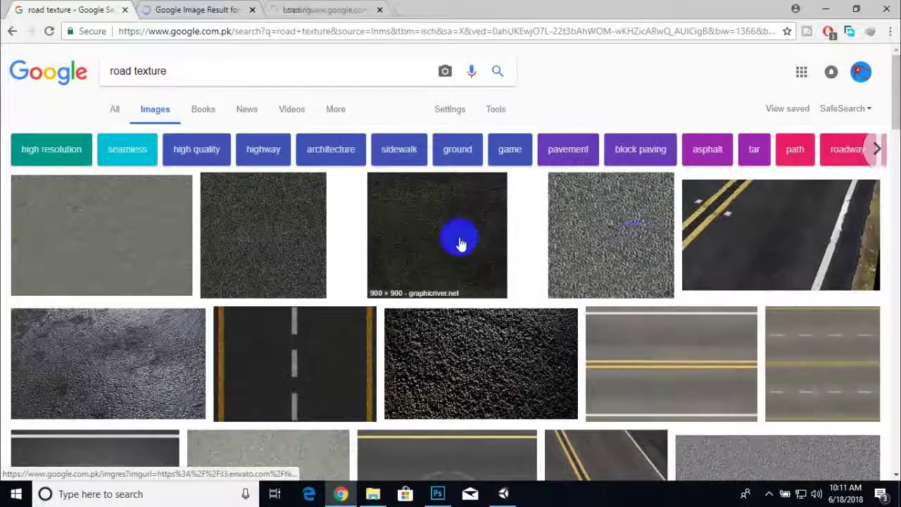
{"action": "scroll", "coordinate": [328, 235], "scroll_direction": "down", "scroll_amount": 3}
{"action": "right_click", "coordinate": [114, 148]}
{"action": "left_click", "coordinate": [172, 152]}
{"action": "scroll", "coordinate": [258, 302], "scroll_direction": "down", "scroll_amount": 2}
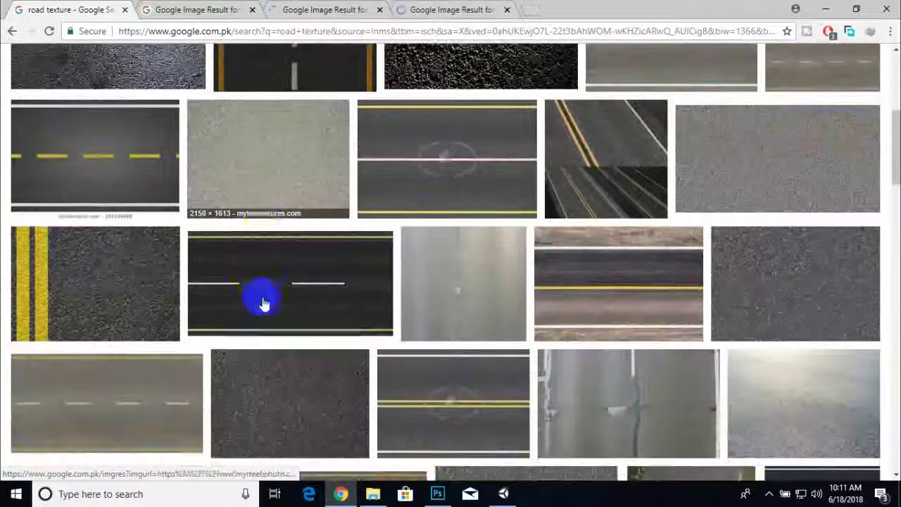
- Open the Dreamstime tarmac result and another dark asphalt result further down the image results in new tabs
{"action": "scroll", "coordinate": [334, 270], "scroll_direction": "down", "scroll_amount": 3}
{"action": "right_click", "coordinate": [298, 201]}
{"action": "left_click", "coordinate": [323, 208]}
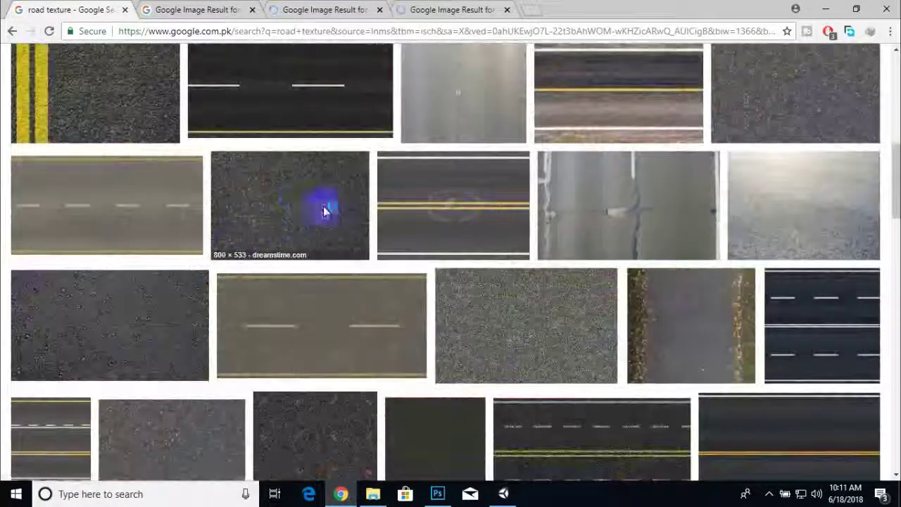
{"action": "right_click", "coordinate": [96, 306]}
{"action": "left_click", "coordinate": [201, 98]}
{"action": "scroll", "coordinate": [432, 226], "scroll_direction": "down", "scroll_amount": 2}
{"action": "right_click", "coordinate": [345, 306]}
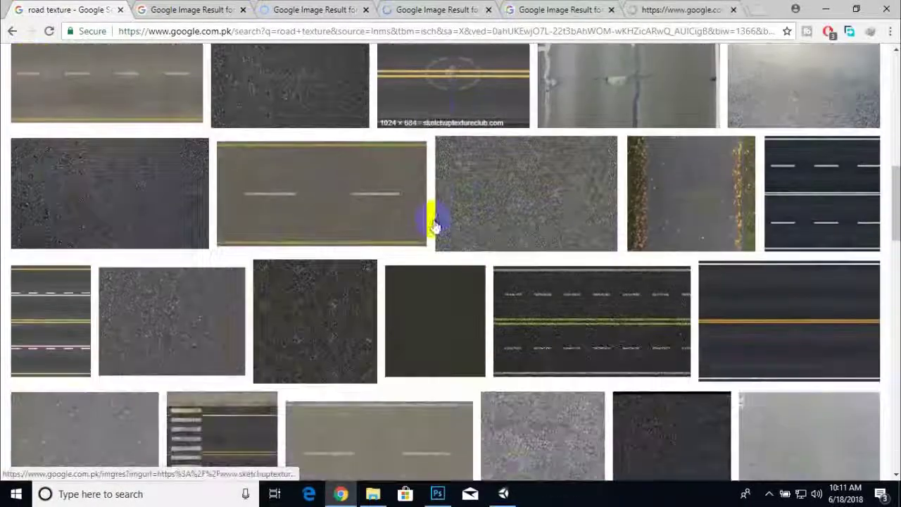
- Examine the 123RF seamless asphalt image, close its tab and examine the 3DExport stone road texture
{"action": "left_click", "coordinate": [221, 10]}
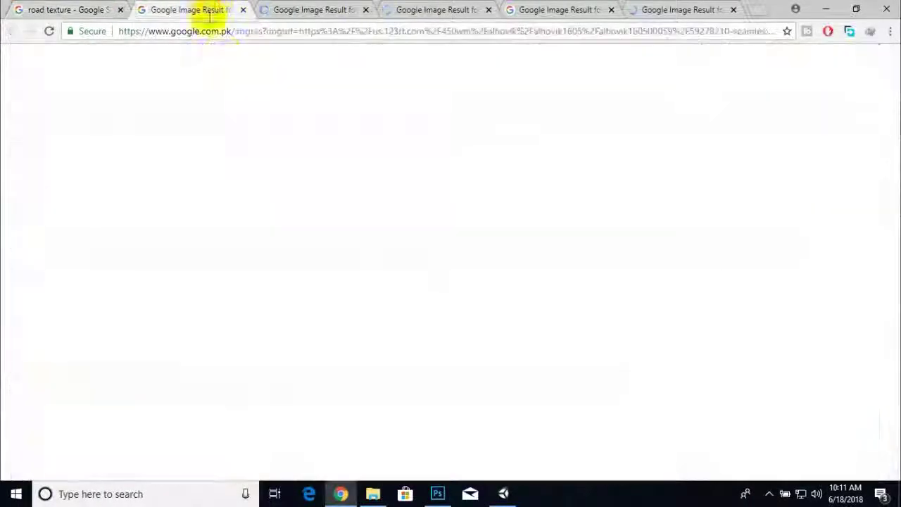
{"action": "left_click", "coordinate": [295, 134]}
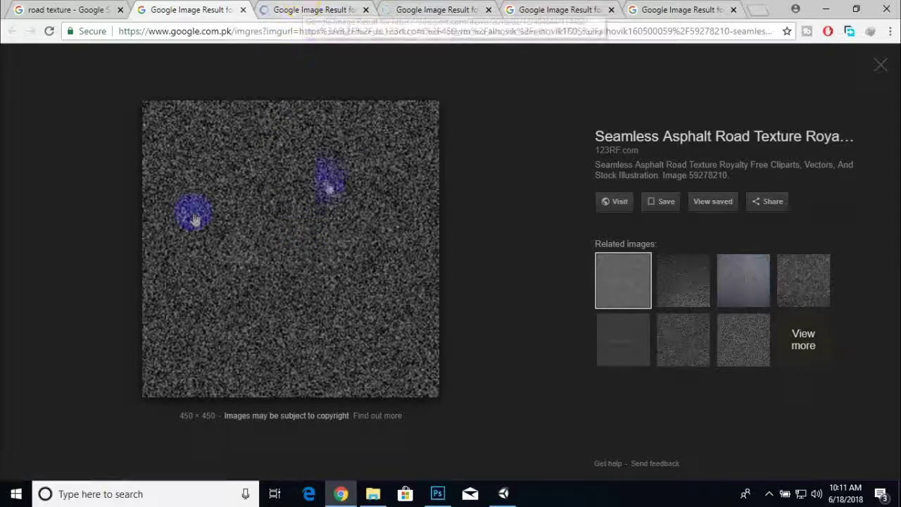
{"action": "left_click", "coordinate": [243, 9]}
{"action": "left_click", "coordinate": [302, 181]}
{"action": "left_click", "coordinate": [355, 116]}
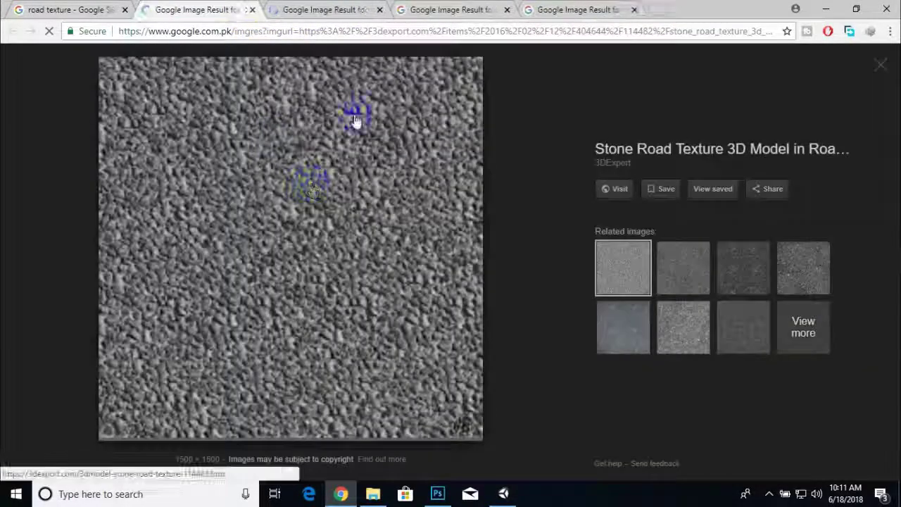
- Check the next opened image results and examine the Dreamstime tarmac road texture's surface pattern
{"action": "left_click", "coordinate": [314, 6]}
{"action": "left_click", "coordinate": [368, 176]}
{"action": "left_click", "coordinate": [418, 10]}
{"action": "left_click", "coordinate": [467, 148]}
{"action": "left_click", "coordinate": [407, 204]}
{"action": "left_click", "coordinate": [378, 262]}
{"action": "left_click", "coordinate": [214, 264]}
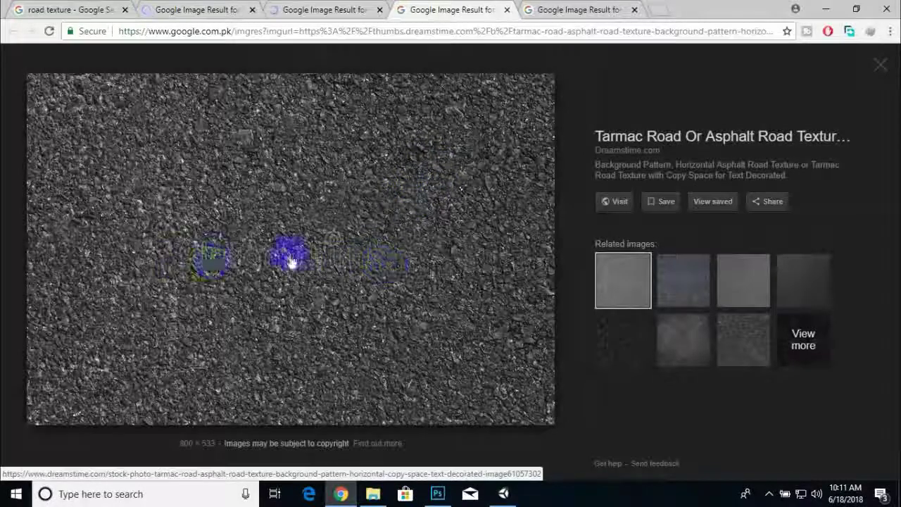
- Close the Dreamstime tarmac image and examine the ATextures black road asphalt texture and its related tarmac images
{"action": "left_click", "coordinate": [507, 10]}
{"action": "left_click", "coordinate": [378, 209]}
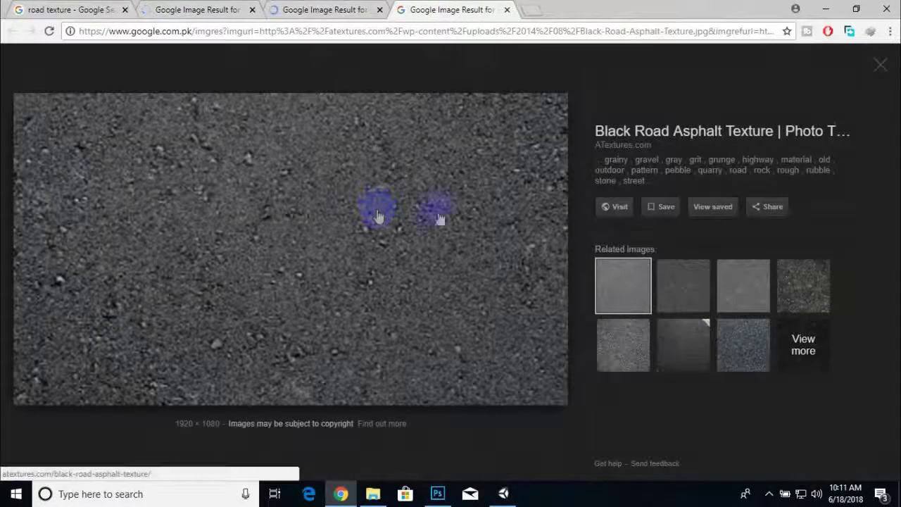
{"action": "left_click", "coordinate": [685, 299]}
{"action": "left_click", "coordinate": [800, 295]}
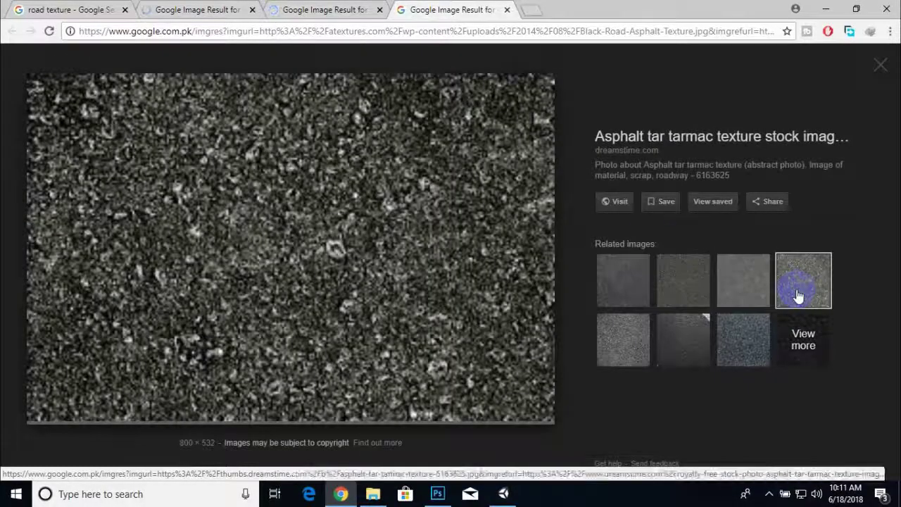
- Compare the VideoBlocks tar road closeup with the related Dreamstime asphalt tar tarmac texture, and close the tarmac texture's tab
{"action": "left_click", "coordinate": [355, 8]}
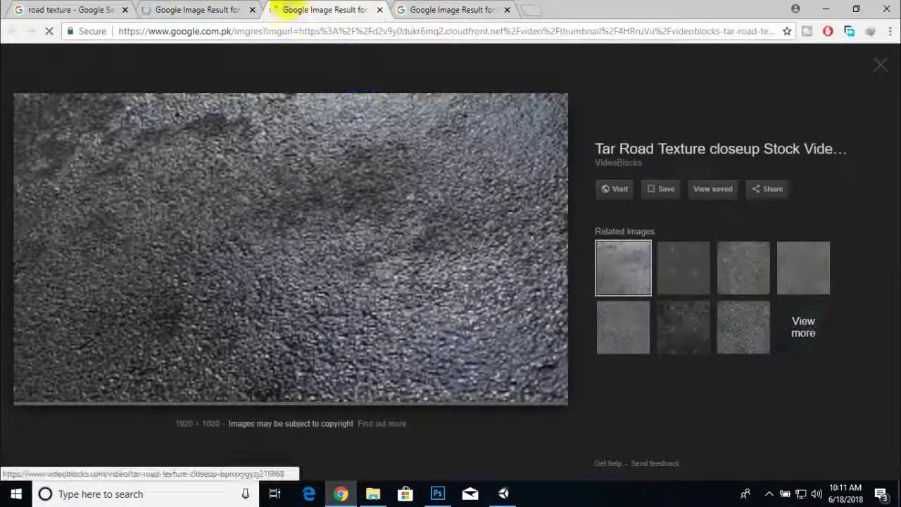
{"action": "left_click", "coordinate": [197, 10]}
{"action": "left_click", "coordinate": [376, 8]}
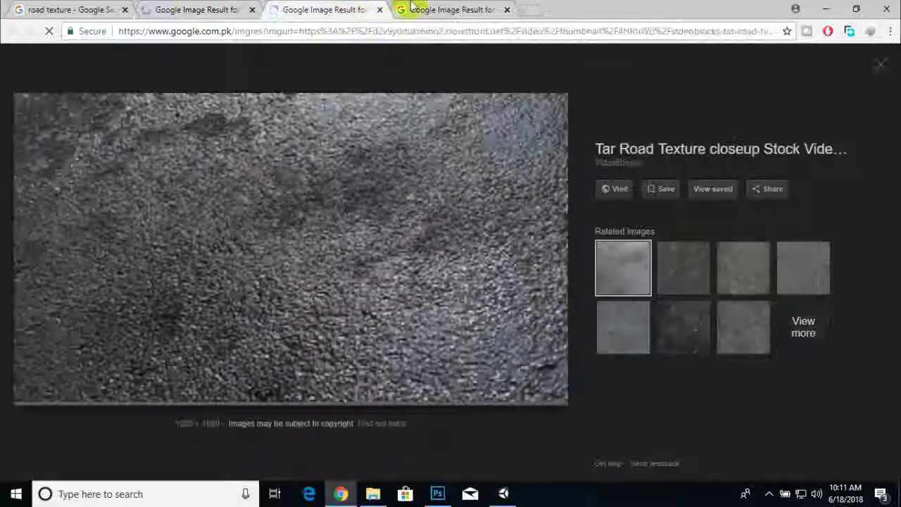
{"action": "left_click", "coordinate": [405, 8]}
{"action": "left_click", "coordinate": [393, 158]}
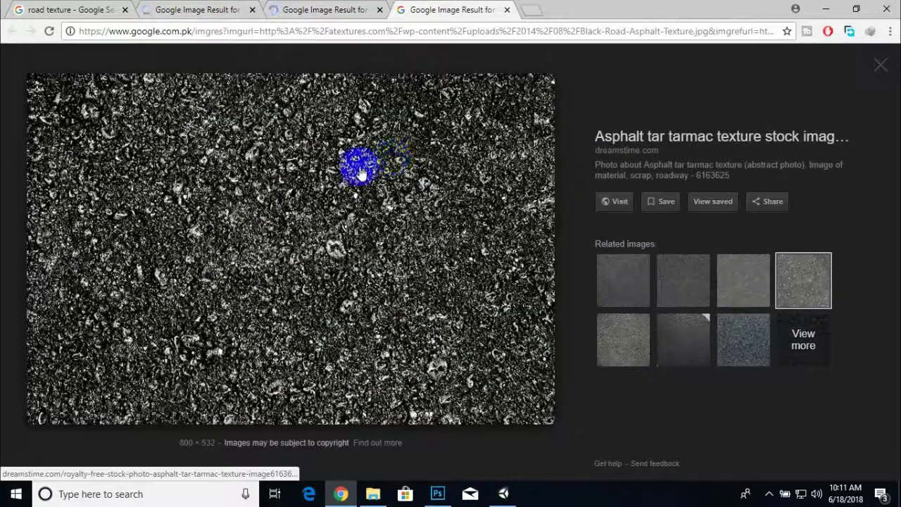
{"action": "left_click", "coordinate": [507, 10]}
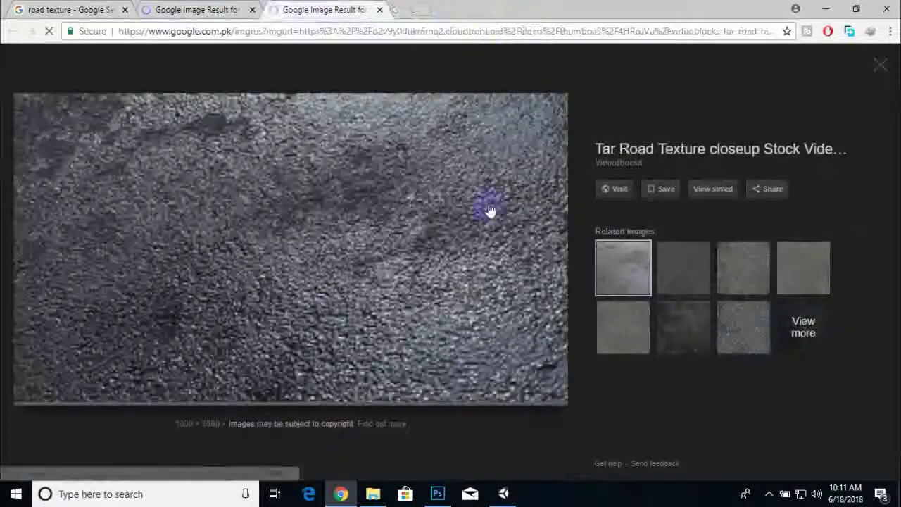
- Compare the 3DExport stone road texture and its related VectorStock seamless asphalt texture with the VideoBlocks tar road closeup
{"action": "left_click", "coordinate": [223, 7]}
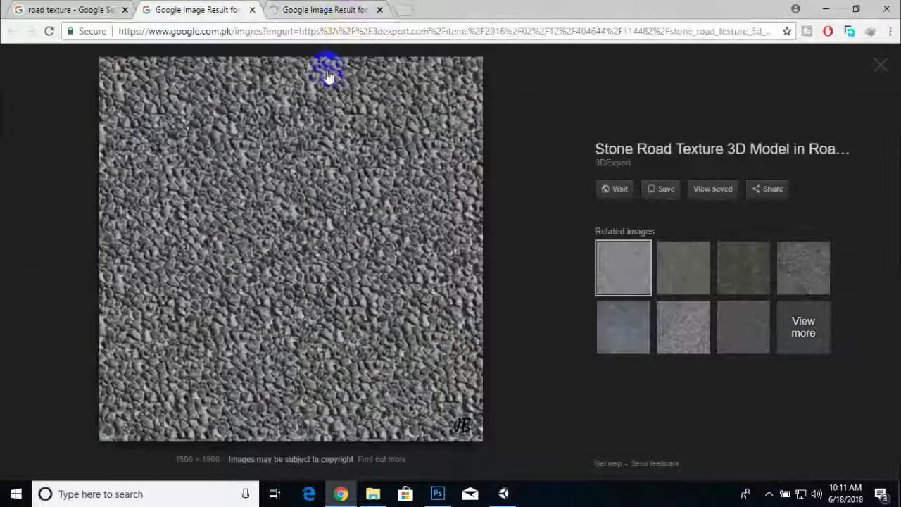
{"action": "left_click", "coordinate": [299, 8]}
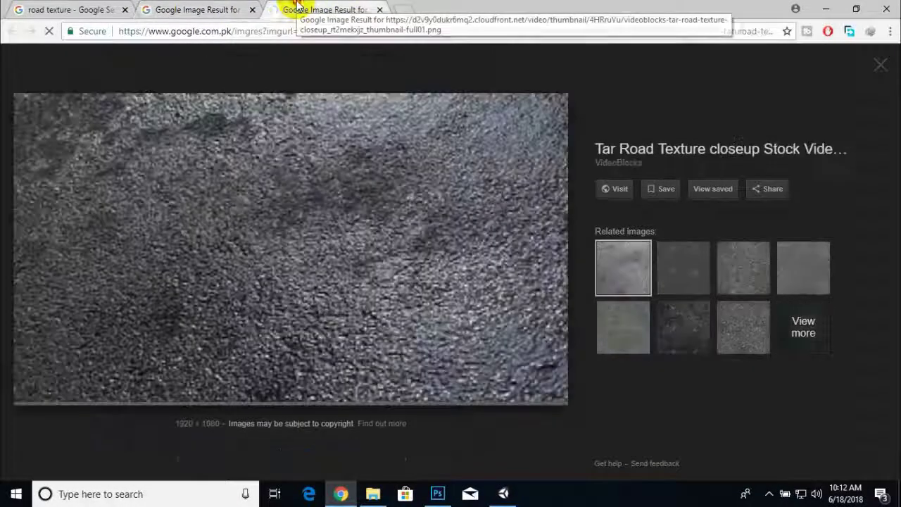
{"action": "left_click", "coordinate": [216, 10]}
{"action": "left_click", "coordinate": [726, 352]}
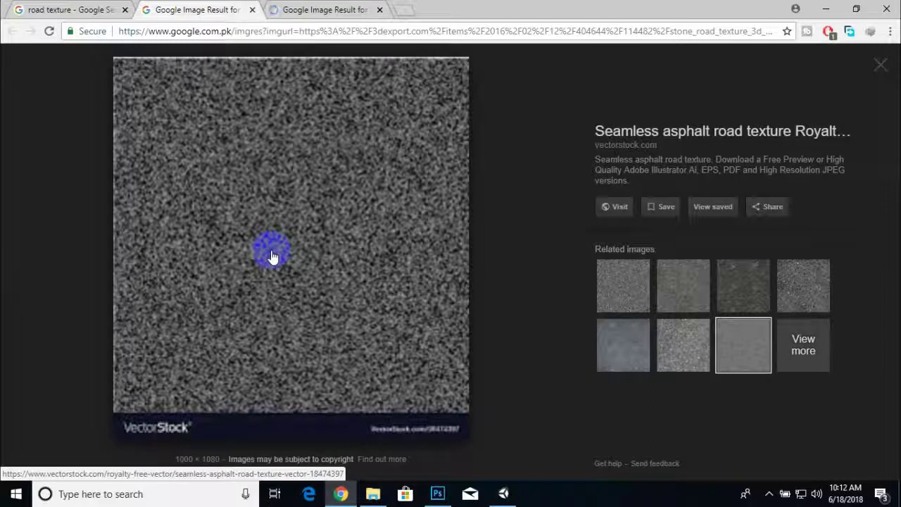
{"action": "left_click", "coordinate": [313, 10]}
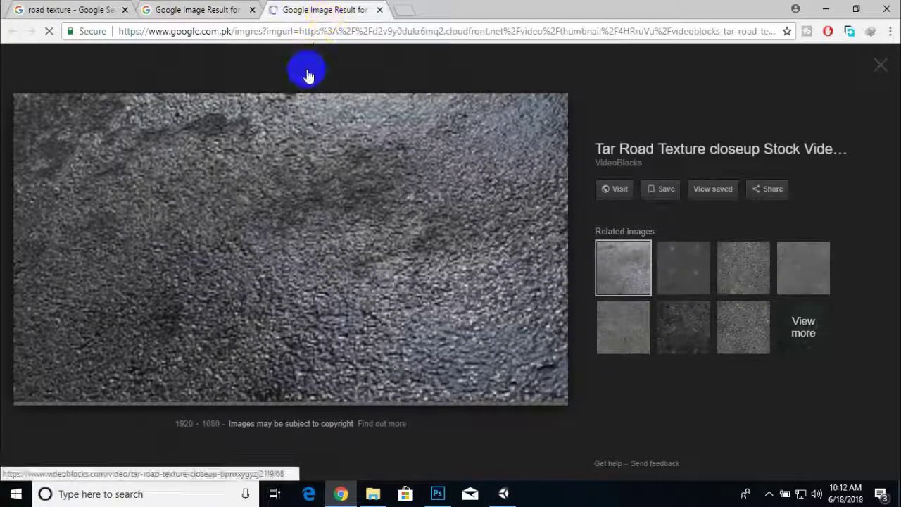
{"action": "left_click", "coordinate": [232, 9]}
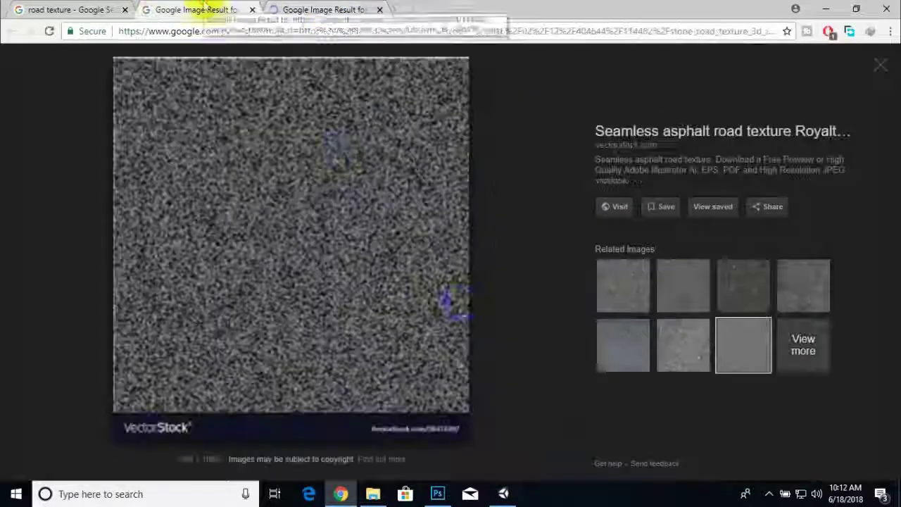
- Open the related CGTrader road and intersection image in a new tab and compare it with the VectorStock and VideoBlocks textures
{"action": "right_click", "coordinate": [667, 341]}
{"action": "left_click", "coordinate": [694, 126]}
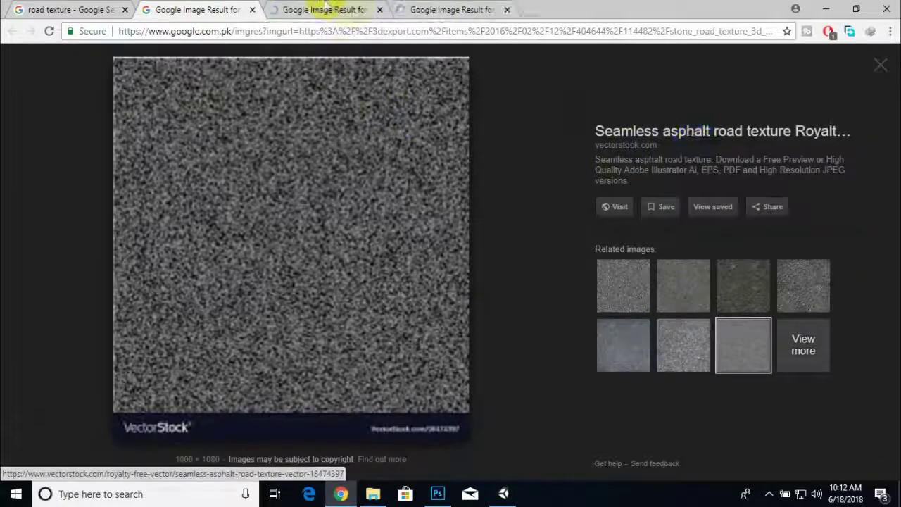
{"action": "left_click", "coordinate": [352, 10]}
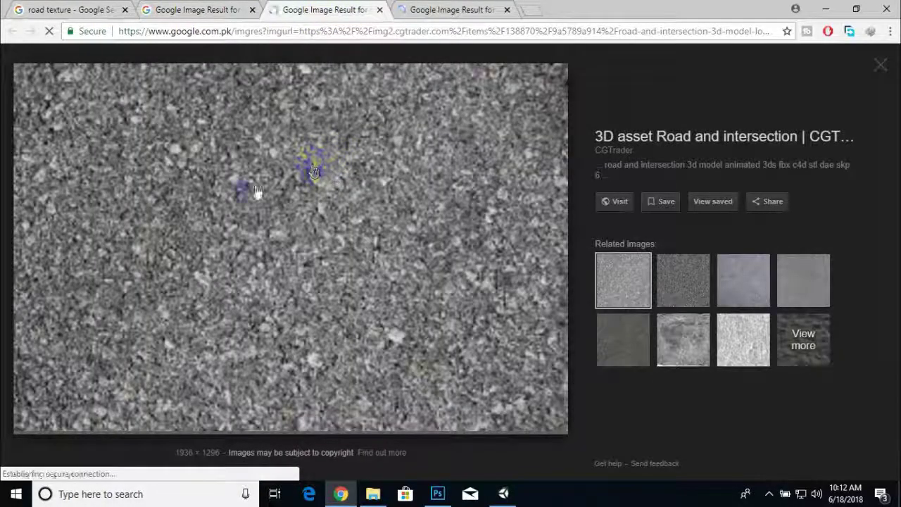
{"action": "left_click", "coordinate": [419, 7]}
{"action": "left_click", "coordinate": [218, 7]}
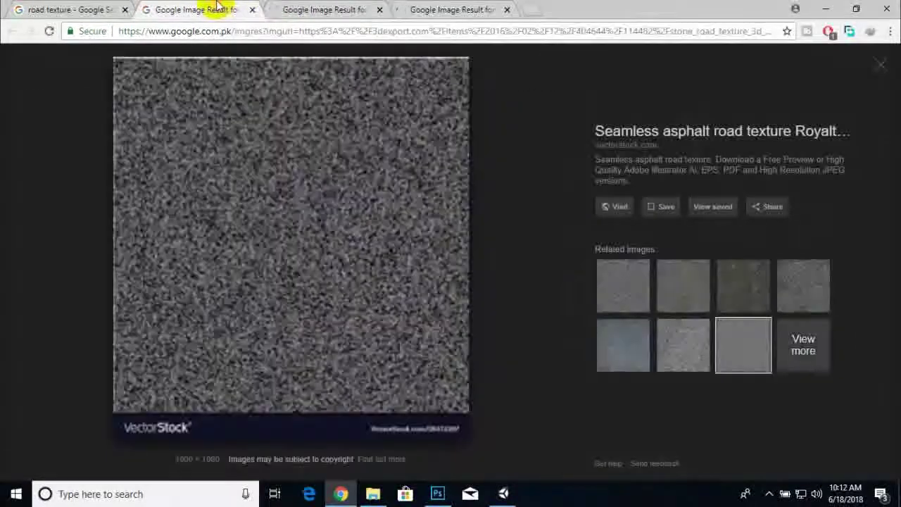
{"action": "left_click", "coordinate": [313, 9]}
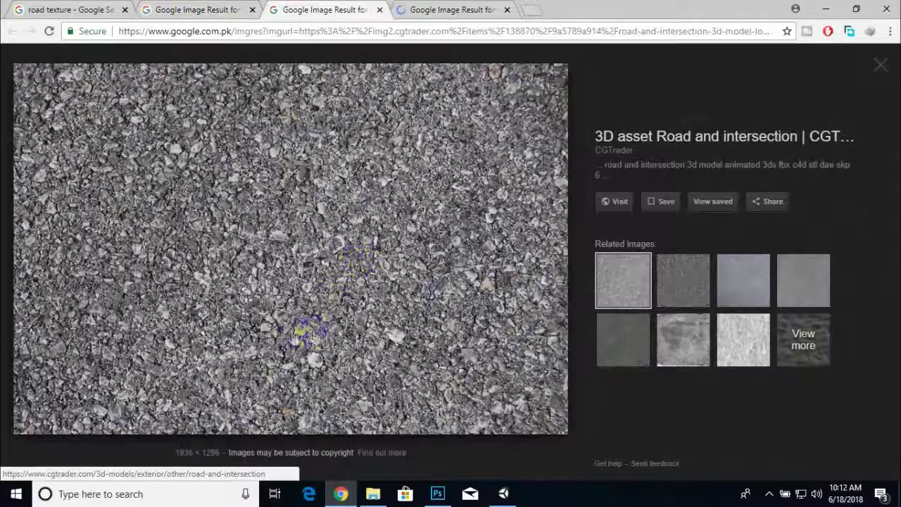
{"action": "left_click", "coordinate": [408, 9]}
{"action": "left_click", "coordinate": [314, 9]}
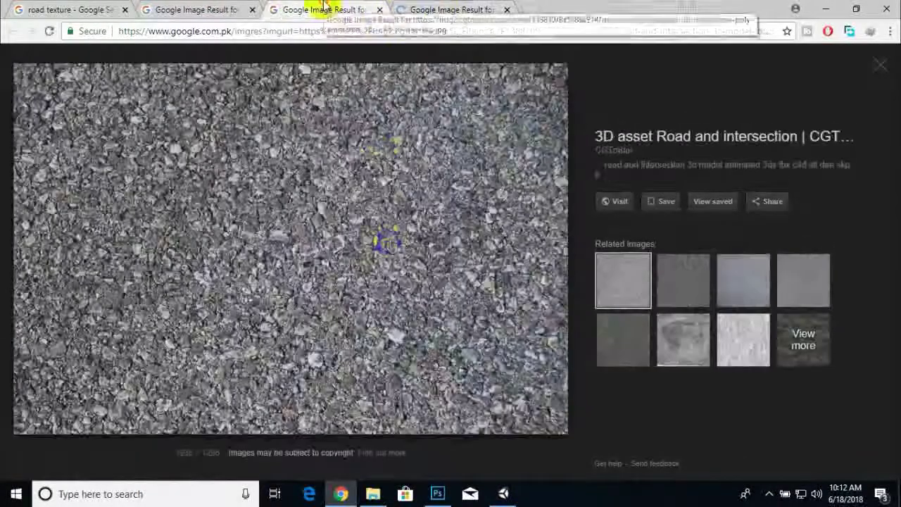
- Save the CGTrader road texture to the Desktop as road-and-intersection-3d-model-low-poly-animated-3ds-c4d-stl-dae-skp.jpg
{"action": "right_click", "coordinate": [392, 238]}
{"action": "left_click", "coordinate": [427, 354]}
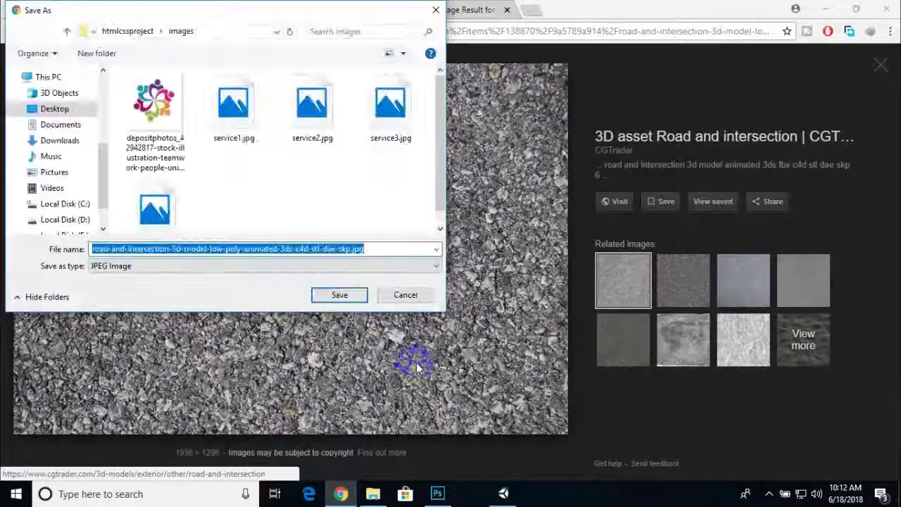
{"action": "left_click_drag", "start_coordinate": [319, 19], "coordinate": [683, 115]}
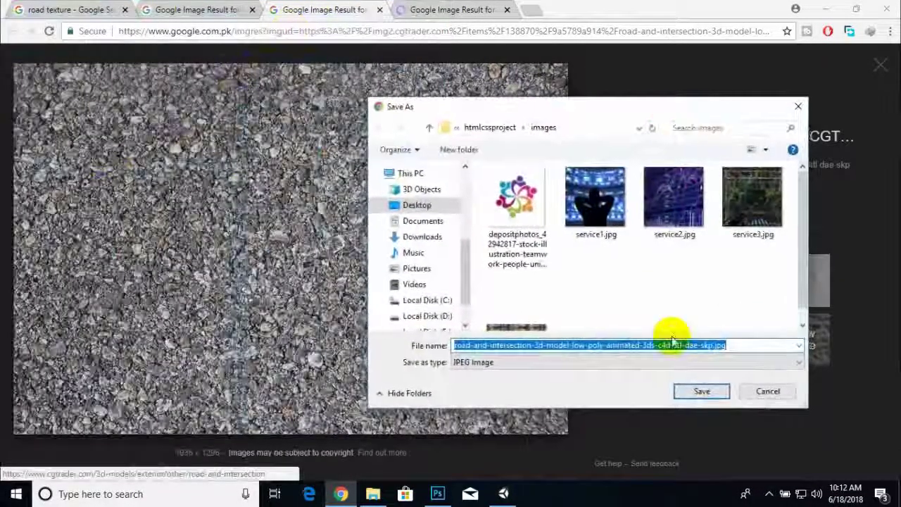
{"action": "left_click", "coordinate": [417, 206]}
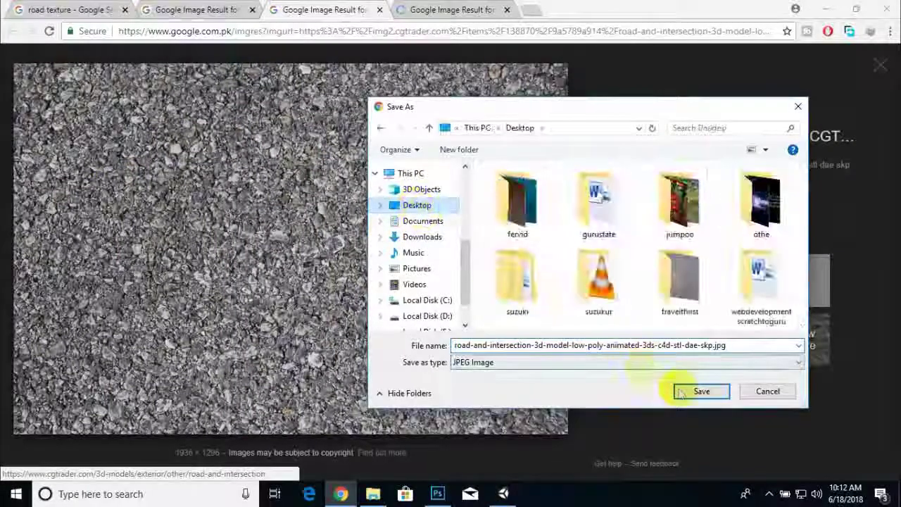
{"action": "left_click", "coordinate": [697, 391]}
- Close the VectorStock asphalt tab and compare the CGTrader gravel texture with the VideoBlocks tar road closeup
{"action": "left_click", "coordinate": [489, 10]}
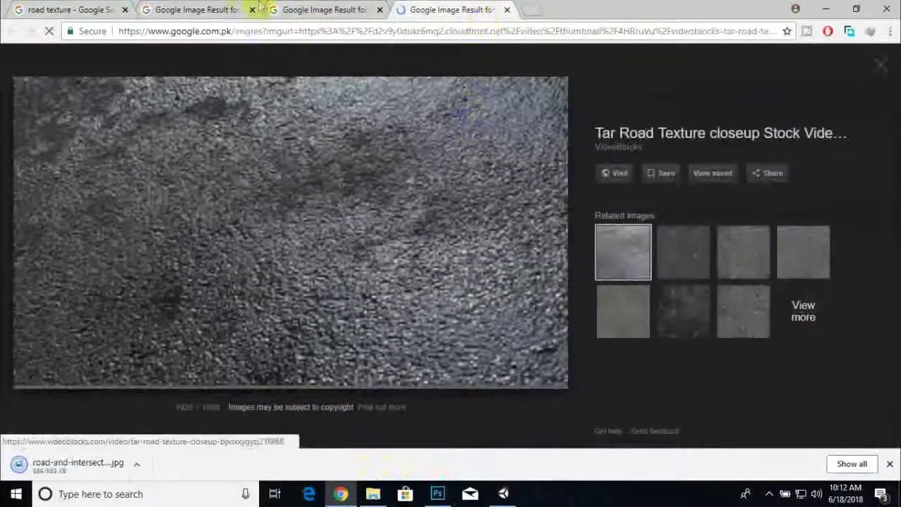
{"action": "left_click", "coordinate": [194, 8]}
{"action": "left_click", "coordinate": [252, 10]}
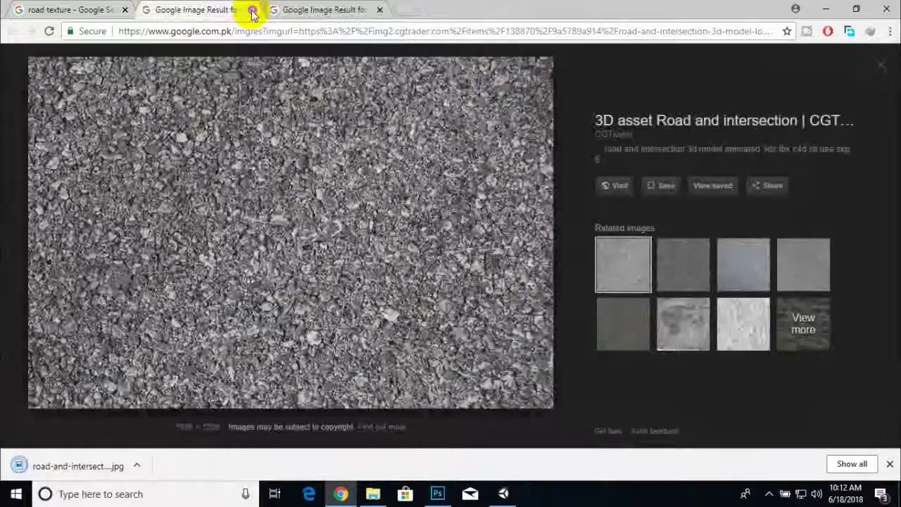
{"action": "left_click", "coordinate": [367, 226]}
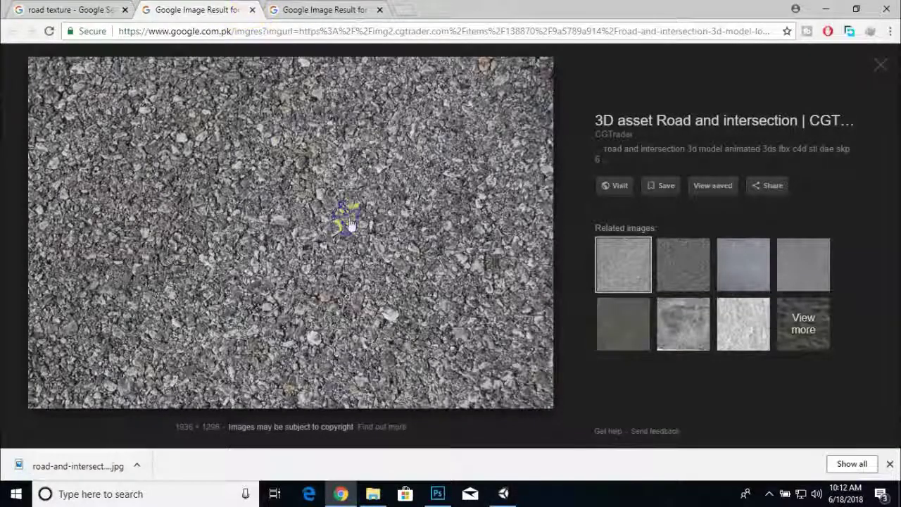
{"action": "left_click", "coordinate": [369, 8]}
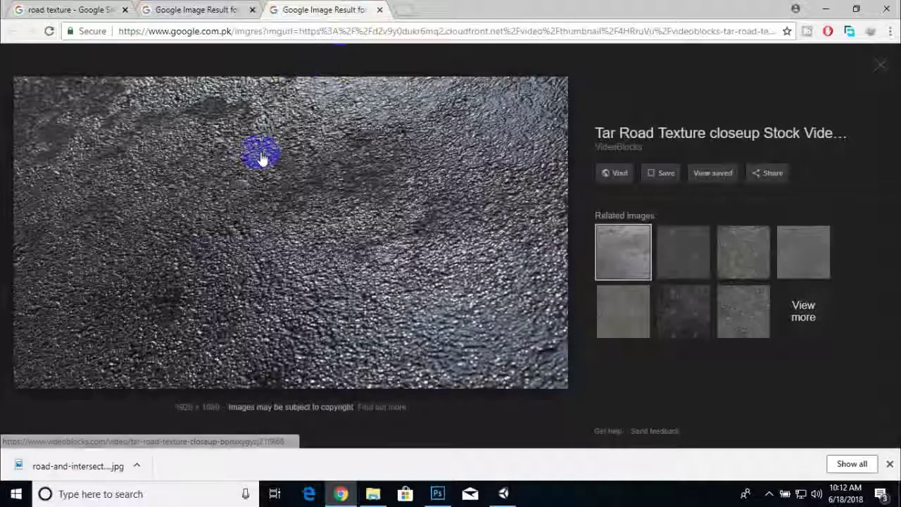
{"action": "left_click", "coordinate": [215, 9]}
- Save the CGTrader road texture again and import the downloaded image into RoadArchitect-master's Materials/Textures folder in Unity
{"action": "right_click", "coordinate": [328, 183]}
{"action": "left_click", "coordinate": [379, 298]}
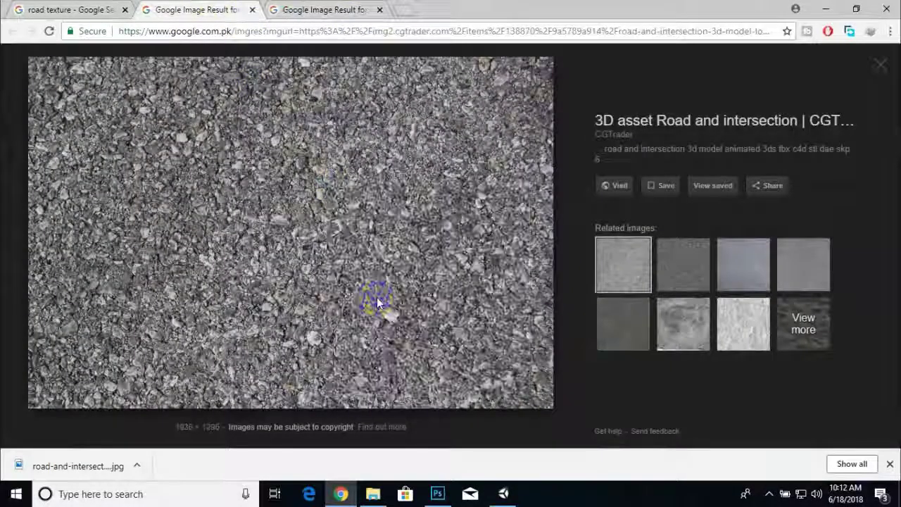
{"action": "key", "text": "Return"}
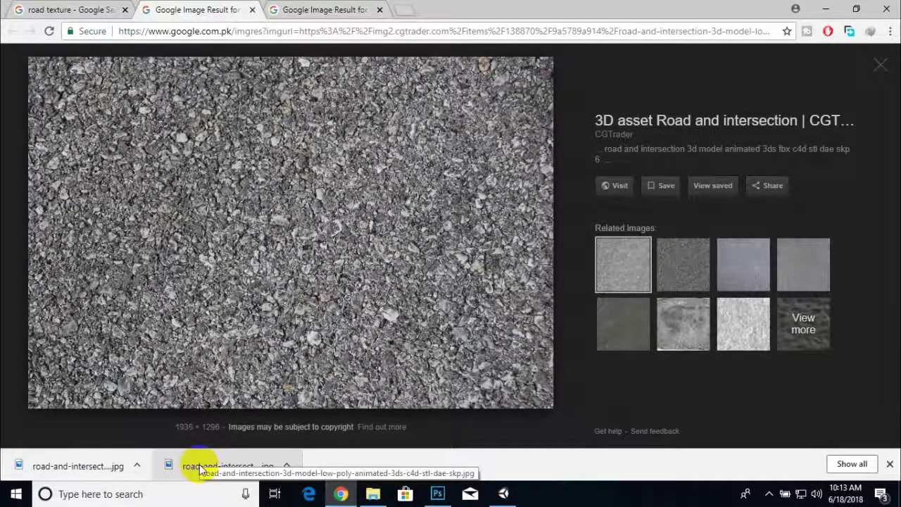
{"action": "left_click_drag", "start_coordinate": [209, 467], "coordinate": [341, 409]}
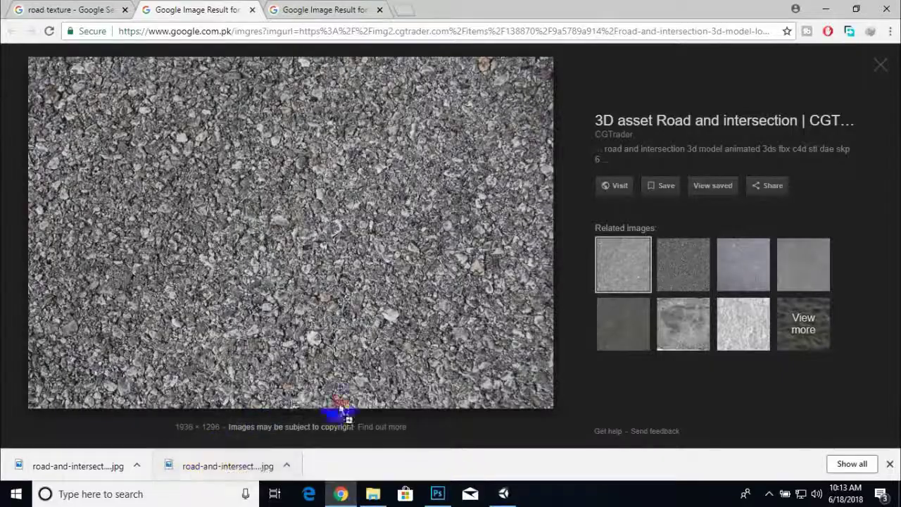
{"action": "left_click_drag", "start_coordinate": [500, 501], "coordinate": [532, 416]}
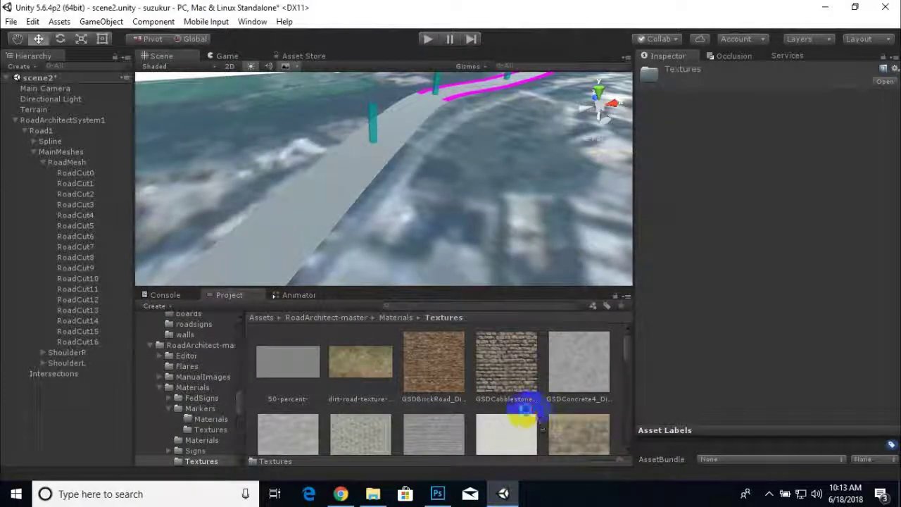
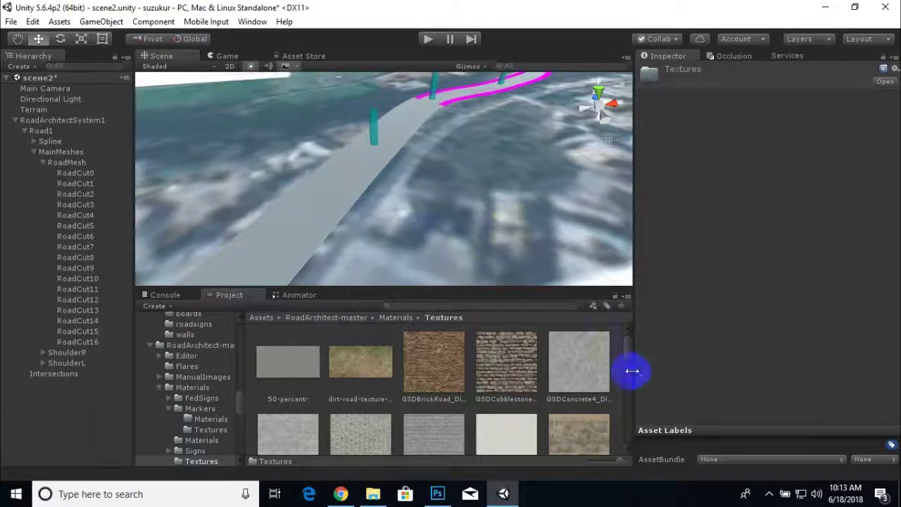
- Find the imported road-and-intersection texture in the Textures folder and apply it to the nearest section of the road
{"action": "middle_click_drag", "start_coordinate": [388, 271], "coordinate": [548, 121]}
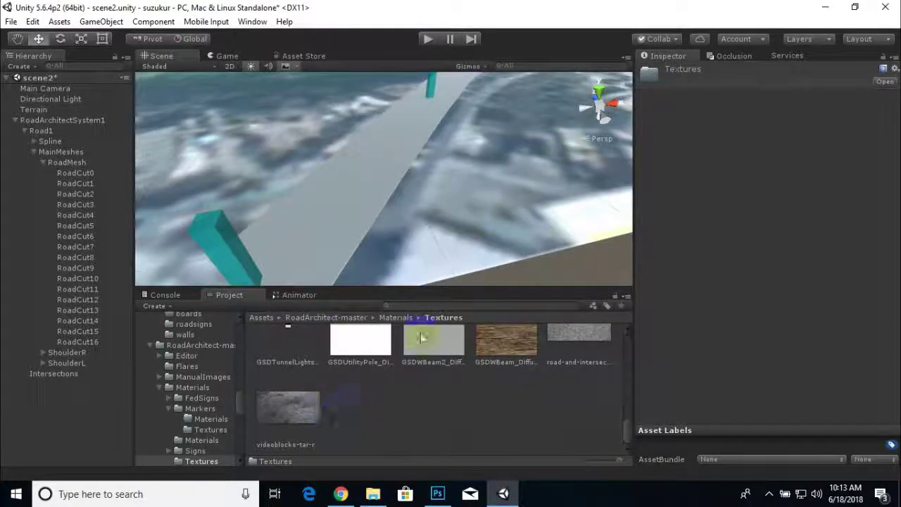
{"action": "scroll", "coordinate": [339, 398], "scroll_direction": "up", "scroll_amount": 10}
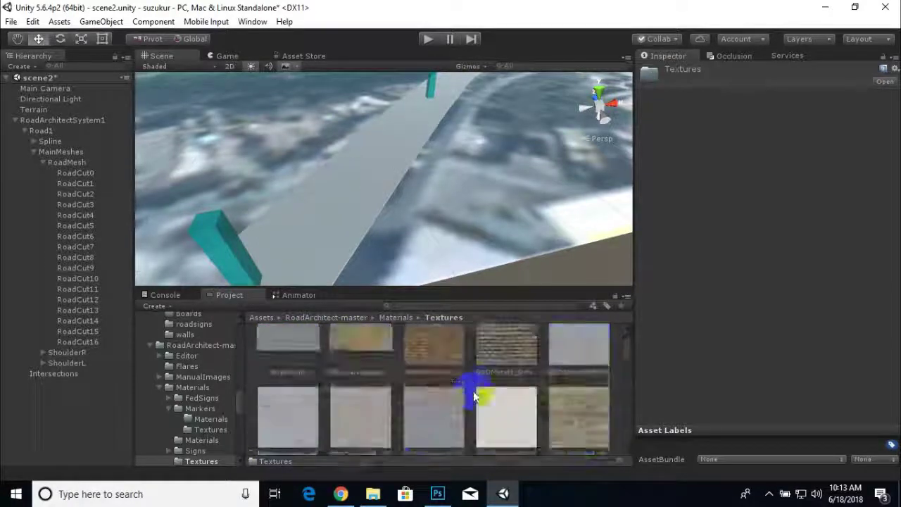
{"action": "scroll", "coordinate": [465, 393], "scroll_direction": "up", "scroll_amount": 2}
{"action": "left_click", "coordinate": [286, 369]}
{"action": "scroll", "coordinate": [481, 375], "scroll_direction": "down", "scroll_amount": 10}
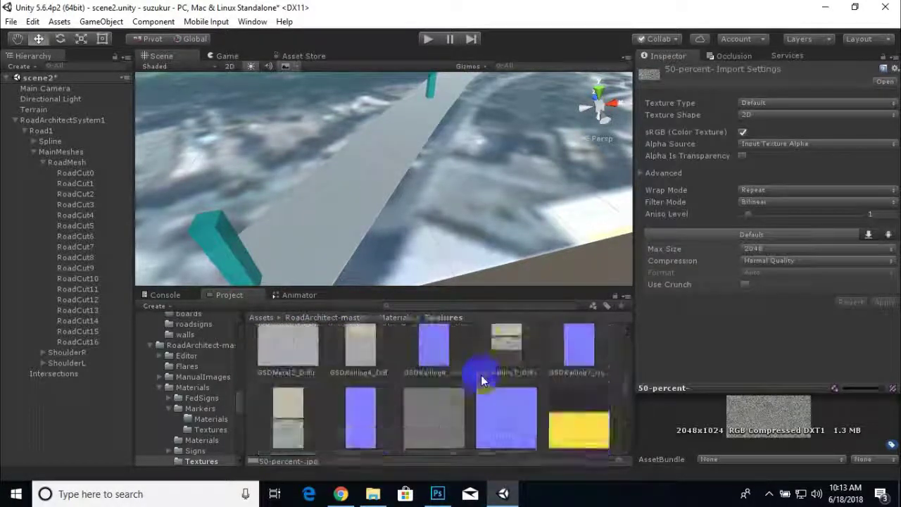
{"action": "scroll", "coordinate": [481, 380], "scroll_direction": "down", "scroll_amount": 6}
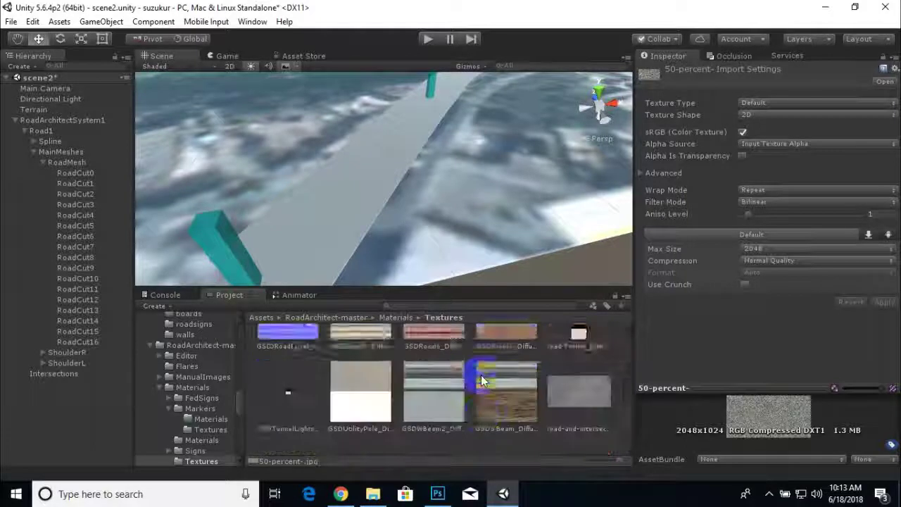
{"action": "left_click_drag", "start_coordinate": [574, 343], "coordinate": [296, 241]}
- Inspect the applied gravel texture on the road surface up close and from farther away
{"action": "middle_click_drag", "start_coordinate": [446, 182], "coordinate": [410, 241]}
{"action": "scroll", "coordinate": [410, 241], "scroll_direction": "up", "scroll_amount": 6}
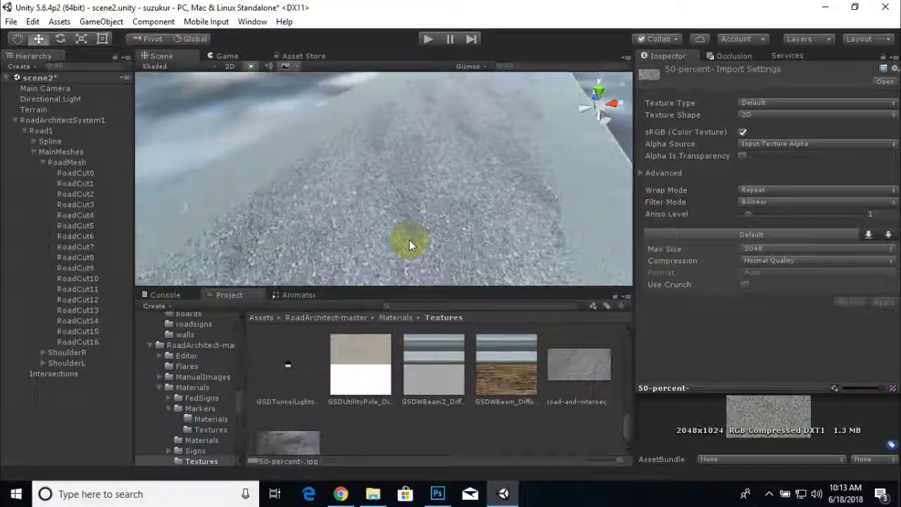
{"action": "scroll", "coordinate": [409, 244], "scroll_direction": "up", "scroll_amount": 5}
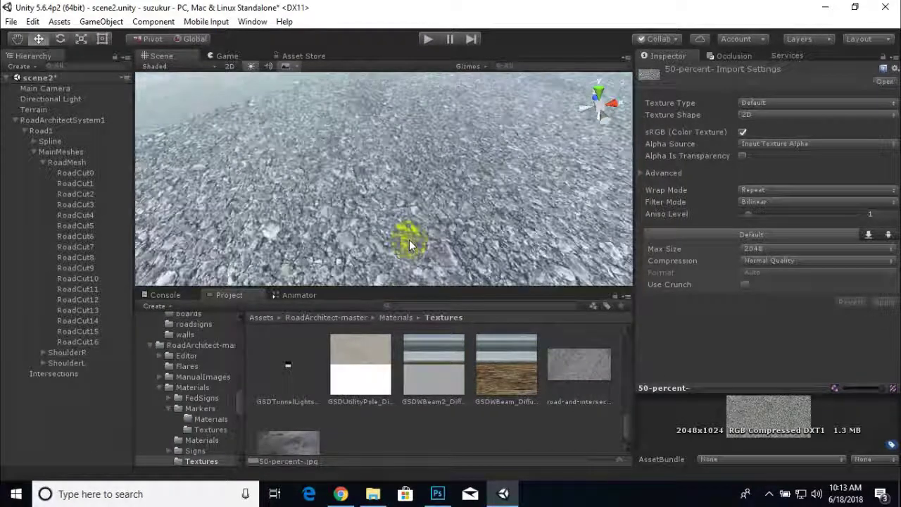
{"action": "middle_click_drag", "start_coordinate": [388, 216], "coordinate": [362, 298]}
{"action": "scroll", "coordinate": [429, 216], "scroll_direction": "down", "scroll_amount": 8}
{"action": "scroll", "coordinate": [442, 218], "scroll_direction": "down", "scroll_amount": 4}
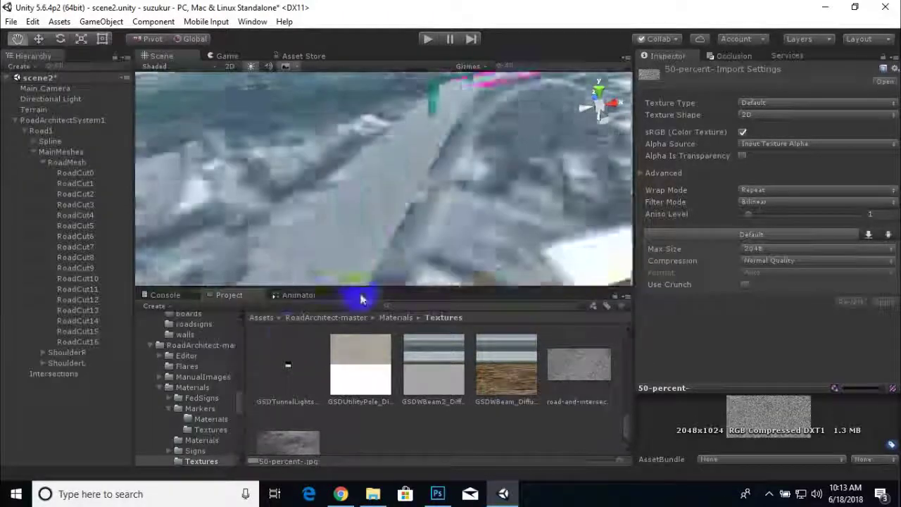
- Examine how the current 50-percent- texture looks on the road surface from several distances and angles
{"action": "scroll", "coordinate": [366, 201], "scroll_direction": "up", "scroll_amount": 3}
{"action": "scroll", "coordinate": [358, 184], "scroll_direction": "up", "scroll_amount": 3}
{"action": "middle_click_drag", "start_coordinate": [357, 184], "coordinate": [486, 216]}
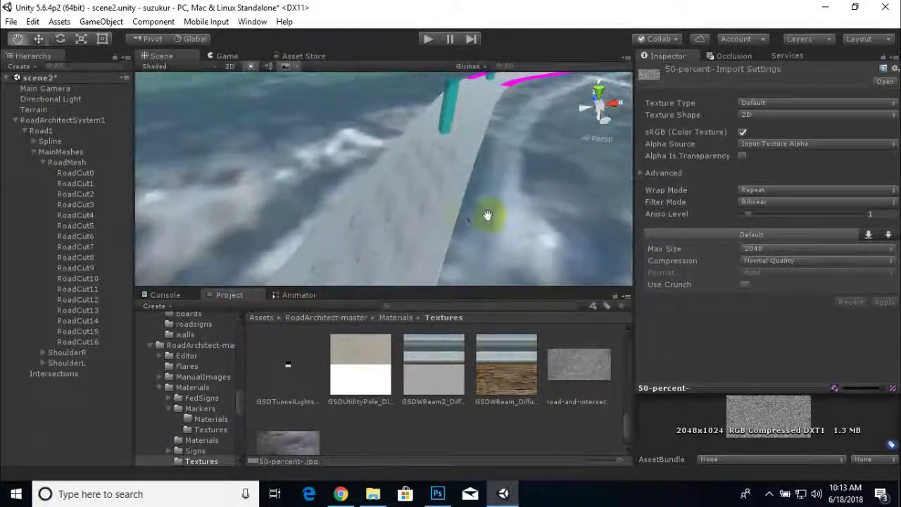
{"action": "scroll", "coordinate": [345, 224], "scroll_direction": "up", "scroll_amount": 3}
{"action": "scroll", "coordinate": [357, 219], "scroll_direction": "down", "scroll_amount": 2}
{"action": "middle_click_drag", "start_coordinate": [357, 218], "coordinate": [387, 246]}
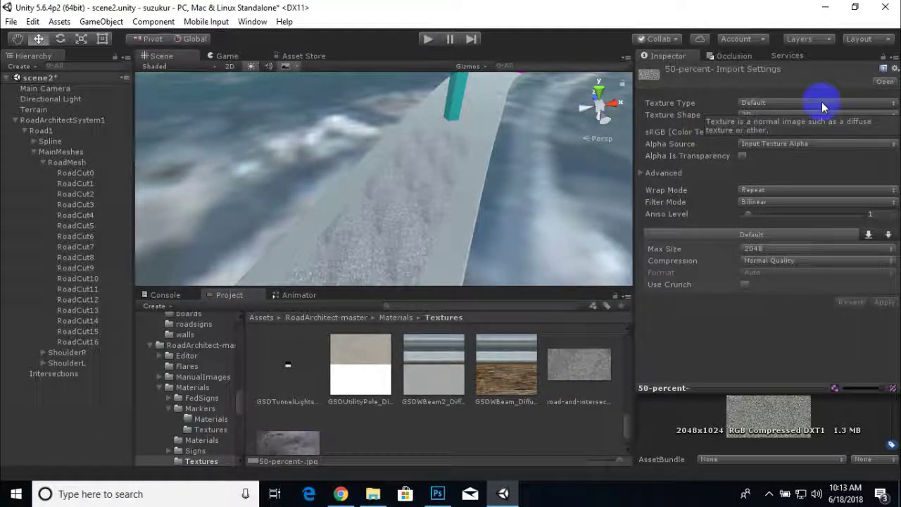
{"action": "scroll", "coordinate": [451, 262], "scroll_direction": "up", "scroll_amount": 2}
{"action": "middle_click_drag", "start_coordinate": [452, 262], "coordinate": [406, 245]}
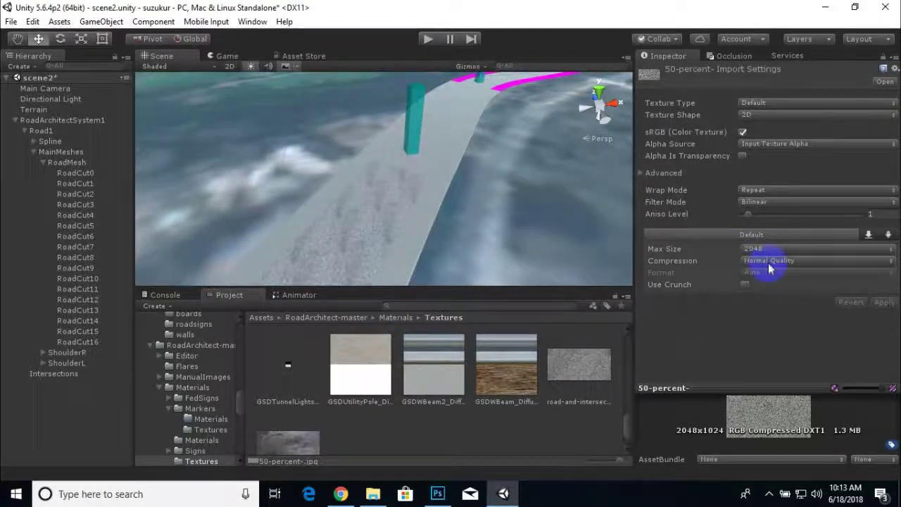
- Set the 50-percent- texture's maximum size to 512, apply the import settings and check the road surface
{"action": "left_click", "coordinate": [769, 250]}
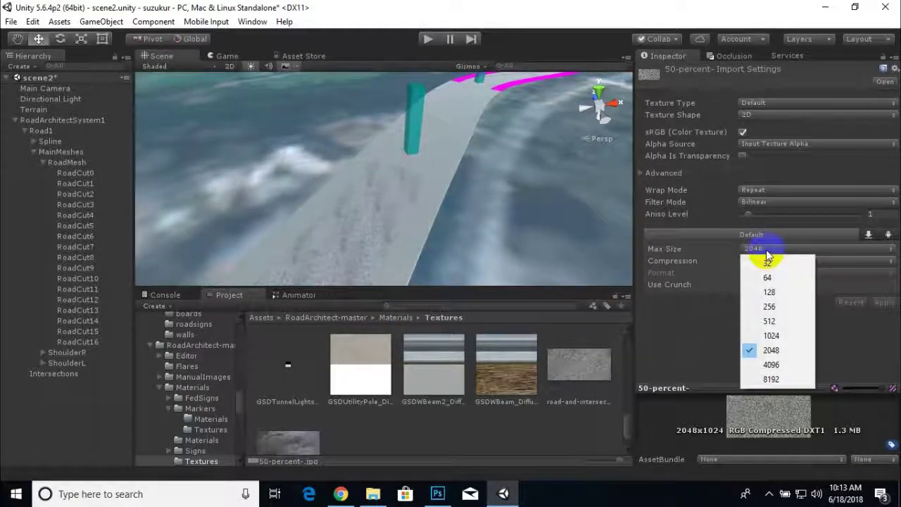
{"action": "left_click", "coordinate": [769, 307]}
{"action": "left_click", "coordinate": [774, 249]}
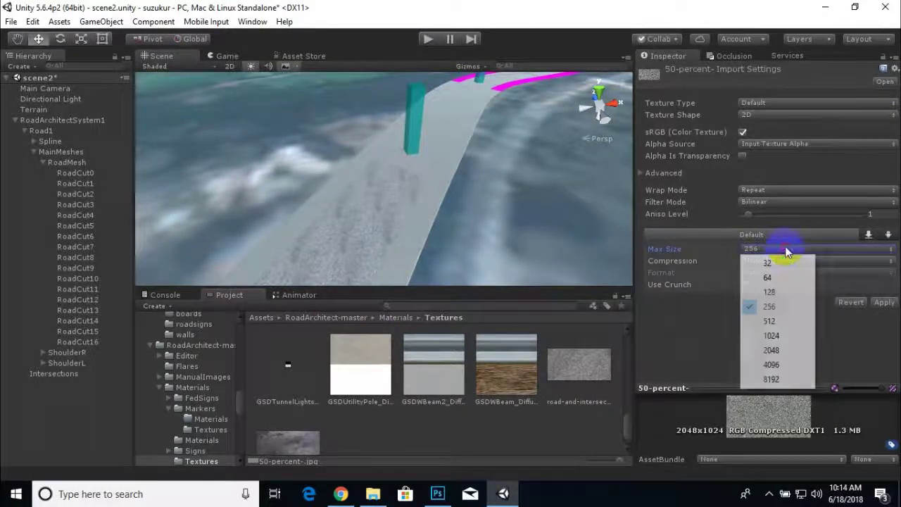
{"action": "left_click", "coordinate": [787, 321]}
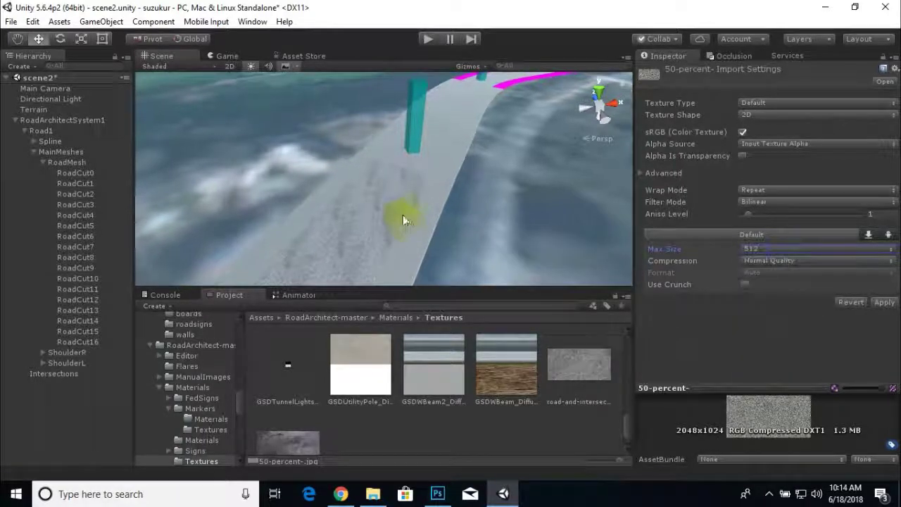
{"action": "left_click", "coordinate": [884, 303]}
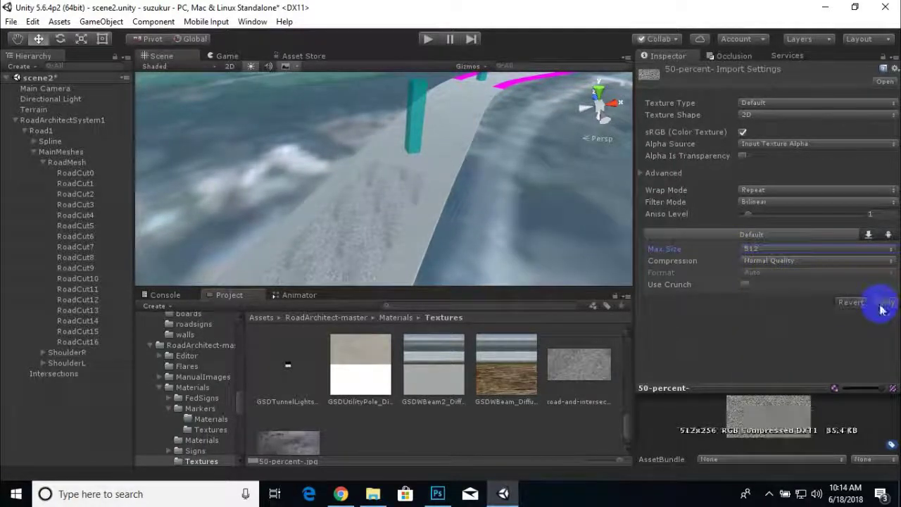
{"action": "right_click_drag", "start_coordinate": [389, 178], "coordinate": [394, 211]}
{"action": "right_click_drag", "start_coordinate": [386, 306], "coordinate": [407, 345]}
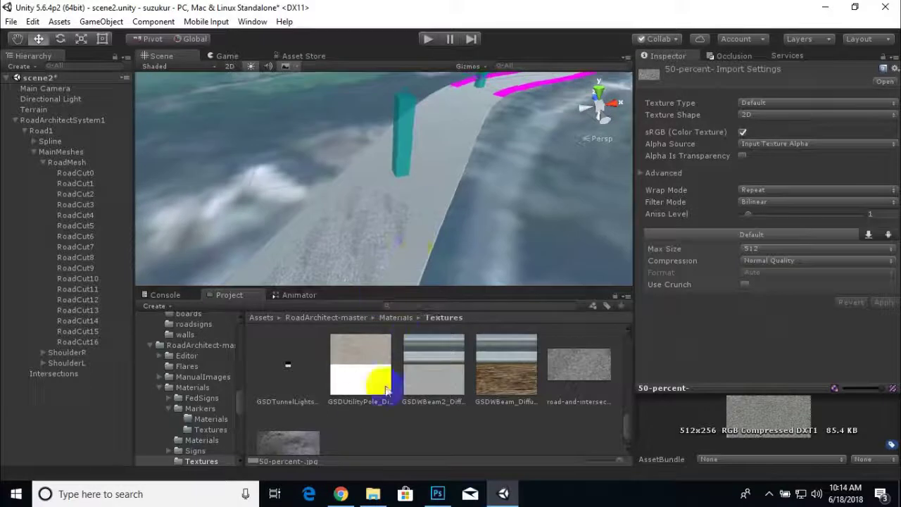
- Try the videoblocks tar road texture on the RoadCut1 section and inspect its tiling up close
{"action": "left_click_drag", "start_coordinate": [310, 445], "coordinate": [413, 189]}
{"action": "scroll", "coordinate": [413, 190], "scroll_direction": "down", "scroll_amount": 3}
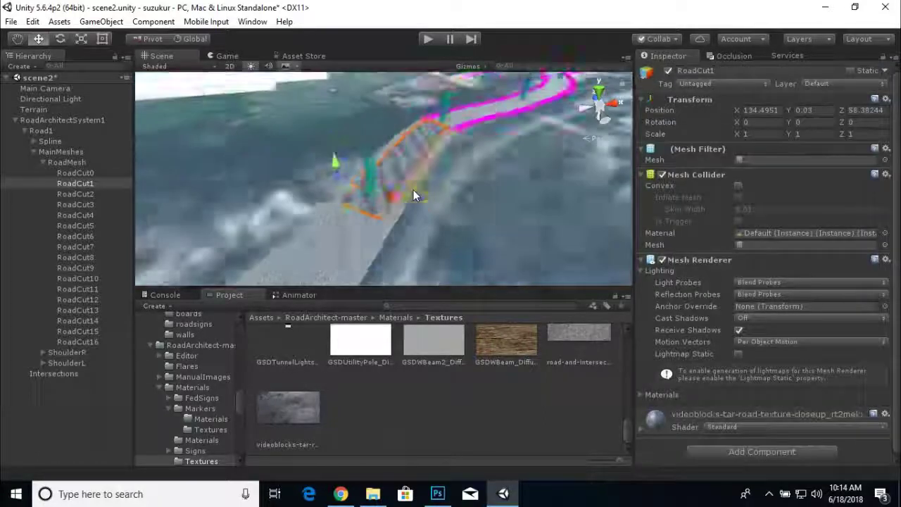
{"action": "middle_click_drag", "start_coordinate": [414, 190], "coordinate": [342, 228]}
{"action": "scroll", "coordinate": [350, 223], "scroll_direction": "up", "scroll_amount": 4}
{"action": "scroll", "coordinate": [349, 217], "scroll_direction": "up", "scroll_amount": 6}
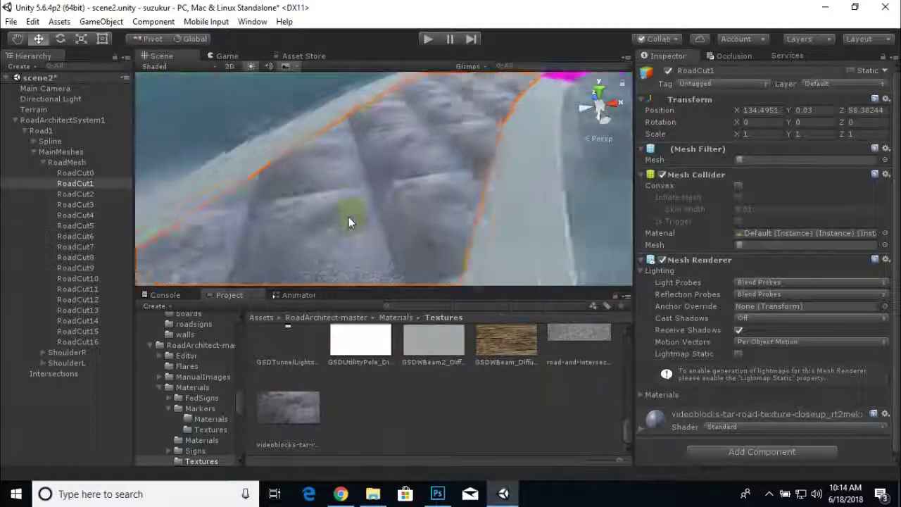
{"action": "scroll", "coordinate": [348, 216], "scroll_direction": "down", "scroll_amount": 4}
{"action": "left_click", "coordinate": [448, 400]}
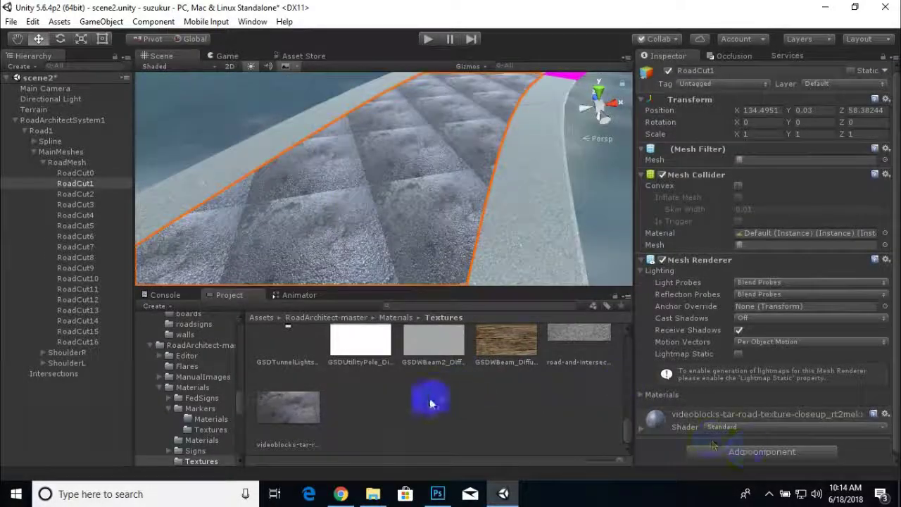
- Apply the road-and-intersection texture to RoadCut1 and to the adjoining road section beyond it
{"action": "left_click_drag", "start_coordinate": [571, 340], "coordinate": [353, 217]}
{"action": "middle_click_drag", "start_coordinate": [483, 205], "coordinate": [366, 310]}
{"action": "left_click_drag", "start_coordinate": [584, 387], "coordinate": [446, 145]}
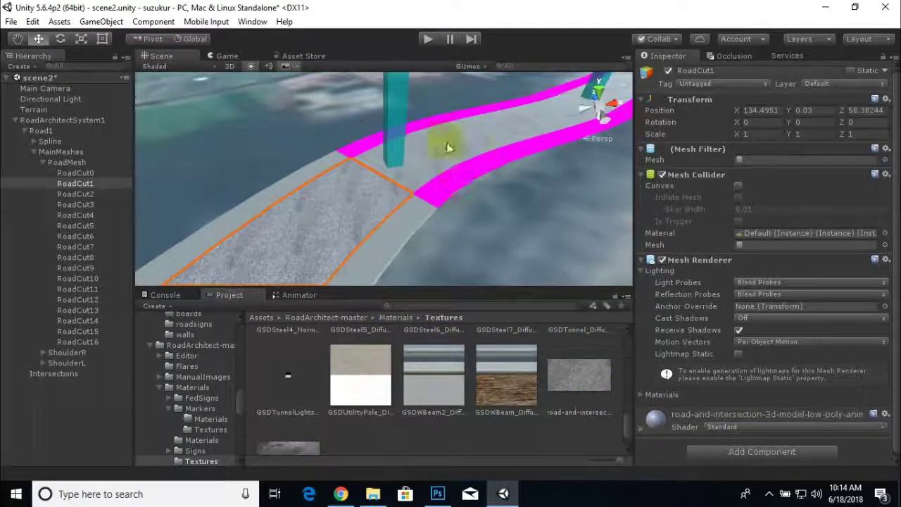
{"action": "middle_click_drag", "start_coordinate": [446, 144], "coordinate": [164, 347]}
- View the whole terrain and open the skyboxlakes folder in the project's Assets
{"action": "left_click_drag", "start_coordinate": [519, 145], "coordinate": [479, 226], "text": "alt"}
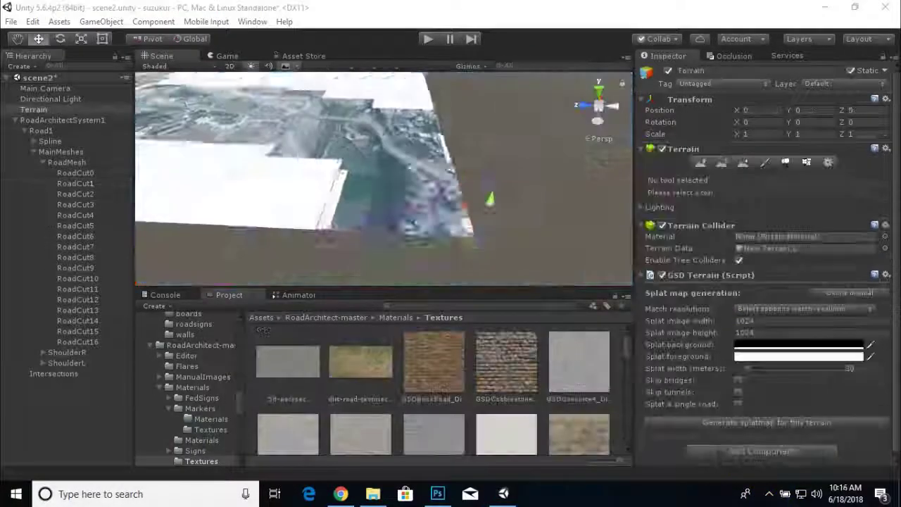
{"action": "left_click_drag", "start_coordinate": [490, 199], "coordinate": [380, 197], "text": "alt"}
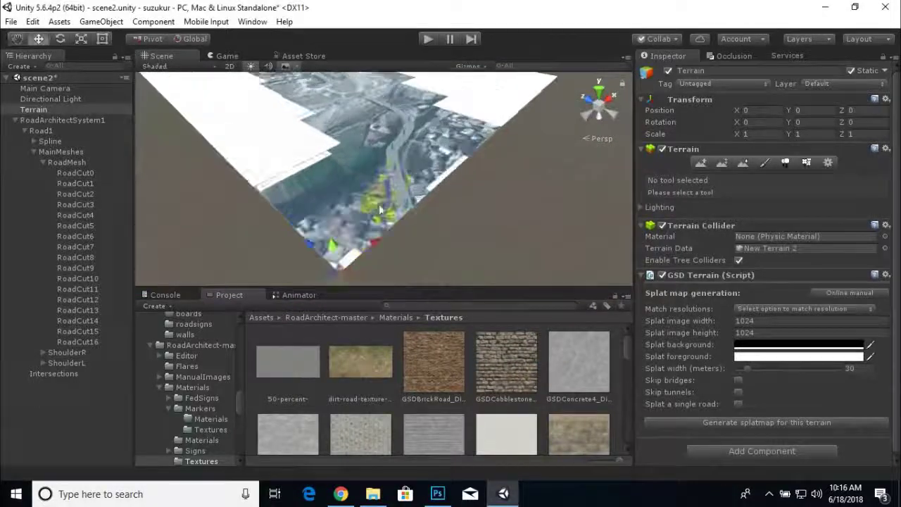
{"action": "left_click", "coordinate": [473, 226]}
{"action": "left_click_drag", "start_coordinate": [473, 226], "coordinate": [461, 242], "text": "alt"}
{"action": "left_click", "coordinate": [270, 318]}
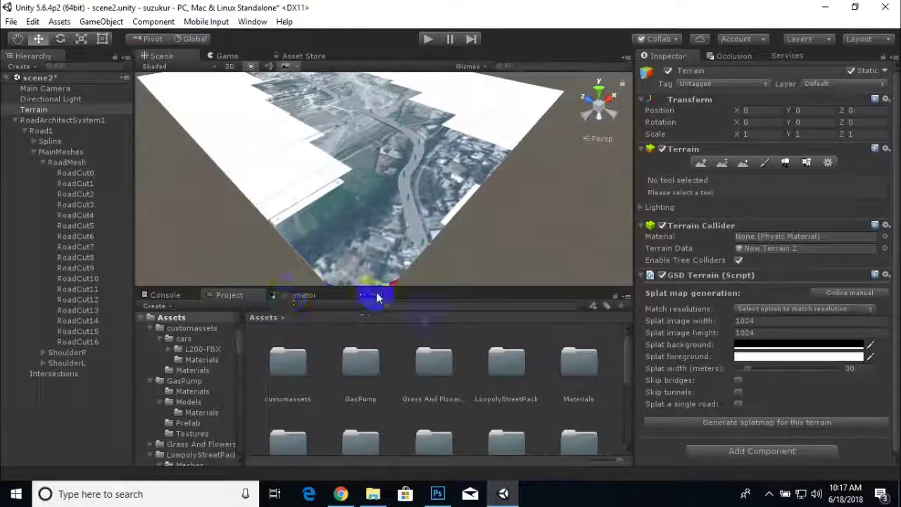
{"action": "scroll", "coordinate": [419, 362], "scroll_direction": "down", "scroll_amount": 5}
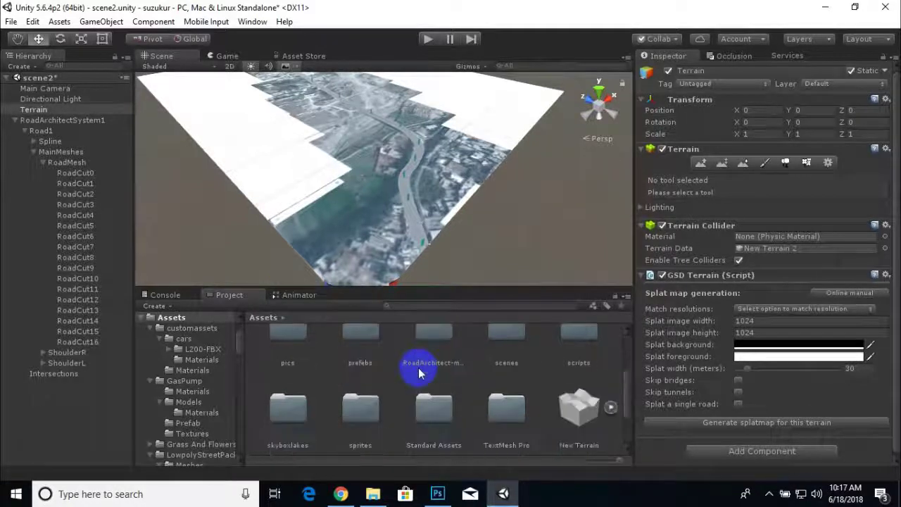
{"action": "left_click_drag", "start_coordinate": [419, 373], "coordinate": [447, 402]}
{"action": "double_click", "coordinate": [296, 414]}
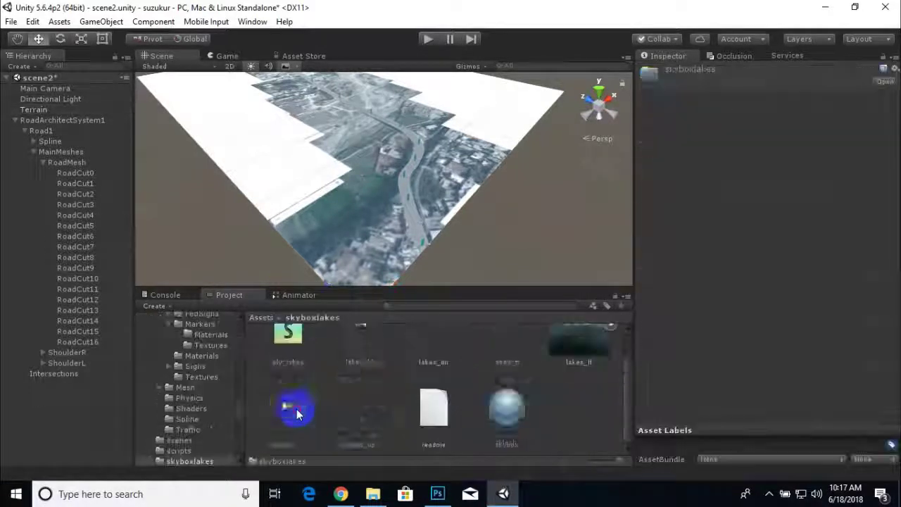
- Assign the skybox material from skyboxlakes as the scene's Skybox Material in the Lighting settings and close them
{"action": "left_click", "coordinate": [252, 21]}
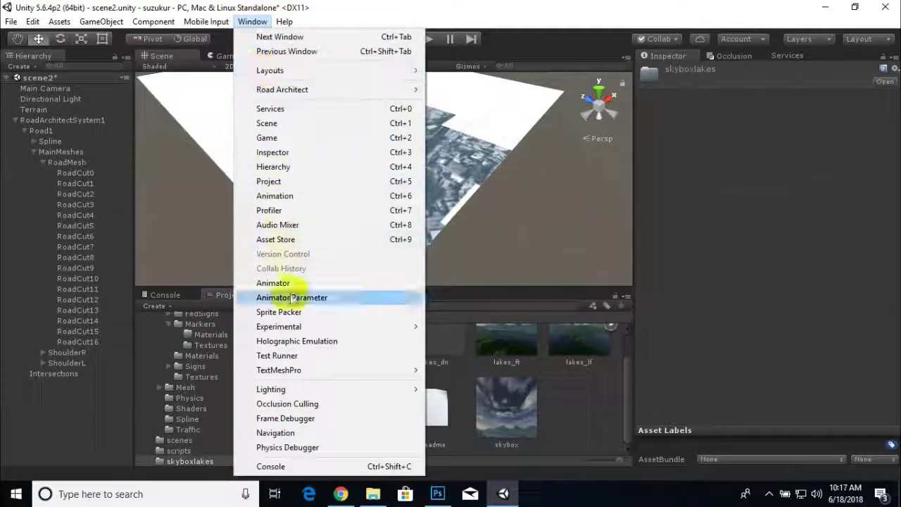
{"action": "mouse_move", "coordinate": [412, 388]}
{"action": "left_click", "coordinate": [466, 388]}
{"action": "left_click_drag", "start_coordinate": [505, 408], "coordinate": [299, 95]}
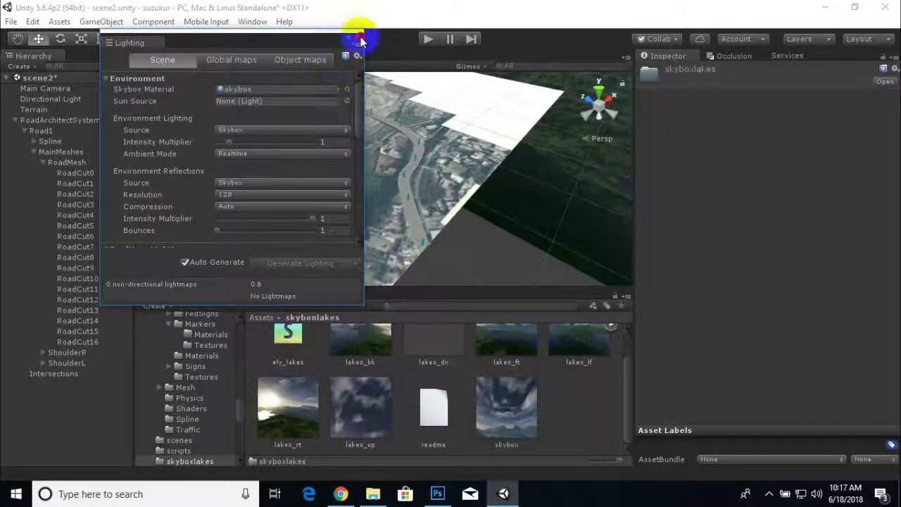
{"action": "left_click", "coordinate": [357, 37]}
- Place the Car prefab from the prefebs folder on the near end of the road
{"action": "left_click_drag", "start_coordinate": [469, 256], "coordinate": [475, 201], "text": "alt"}
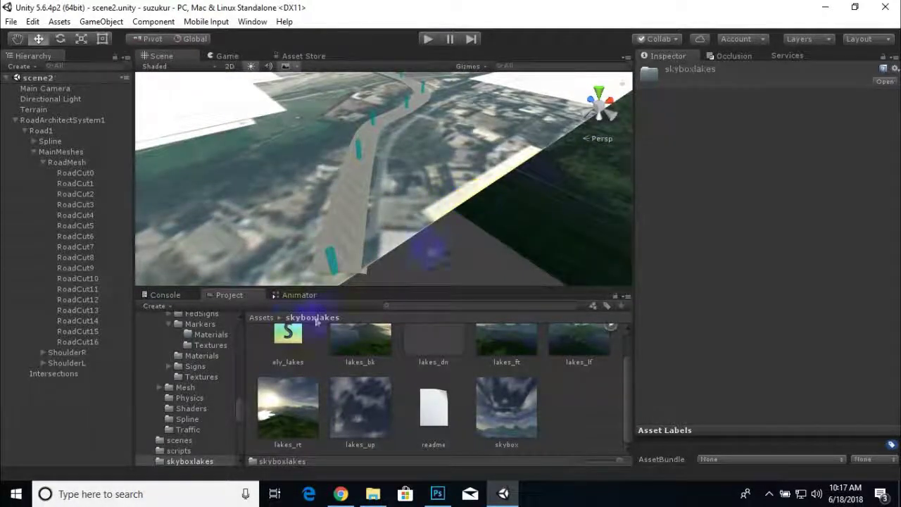
{"action": "left_click", "coordinate": [261, 318]}
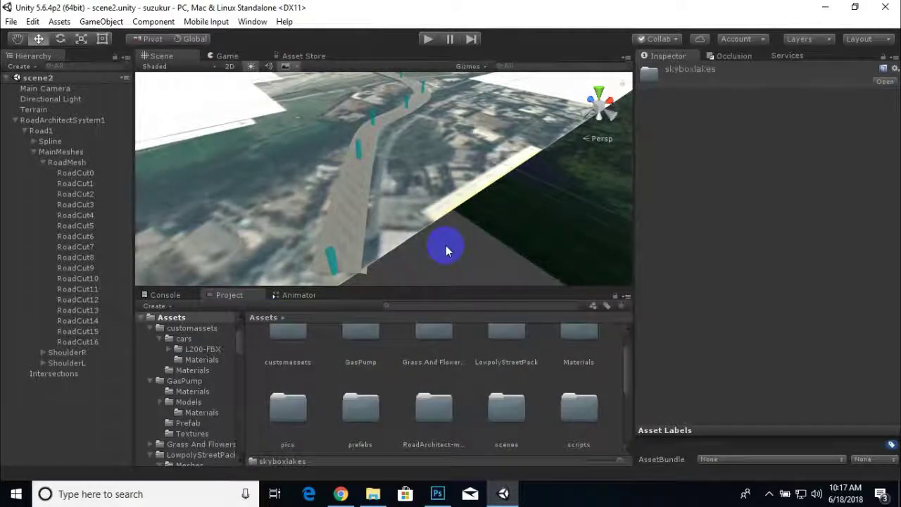
{"action": "double_click", "coordinate": [362, 405]}
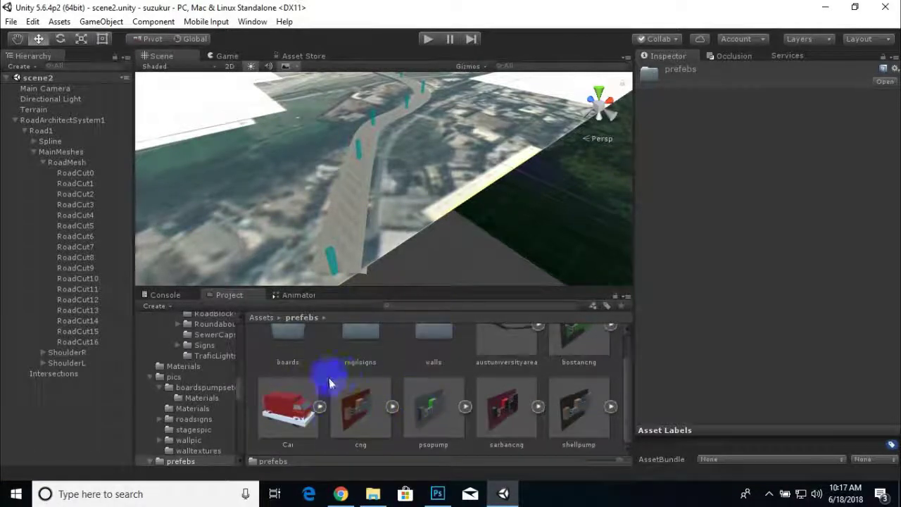
{"action": "left_click_drag", "start_coordinate": [289, 416], "coordinate": [397, 313]}
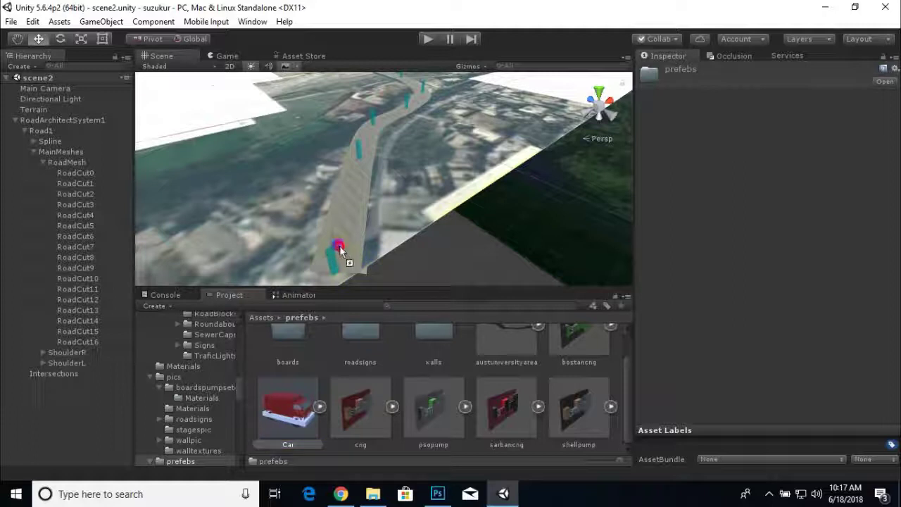
{"action": "left_click_drag", "start_coordinate": [335, 244], "coordinate": [344, 264]}
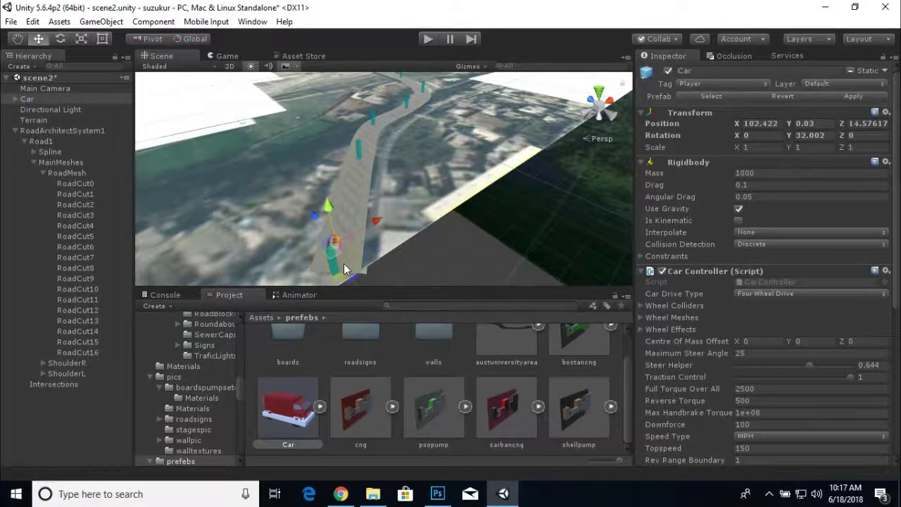
- Examine the placed red car up close on the road from several angles, including its open rear
{"action": "key", "text": "f"}
{"action": "left_click_drag", "start_coordinate": [334, 243], "coordinate": [129, 248], "text": "alt"}
{"action": "scroll", "coordinate": [362, 232], "scroll_direction": "up", "scroll_amount": 5}
{"action": "scroll", "coordinate": [368, 211], "scroll_direction": "up", "scroll_amount": 3}
{"action": "scroll", "coordinate": [369, 211], "scroll_direction": "up", "scroll_amount": 2}
{"action": "left_click_drag", "start_coordinate": [436, 209], "coordinate": [493, 176], "text": "alt"}
{"action": "left_click_drag", "start_coordinate": [317, 222], "coordinate": [380, 190], "text": "alt"}
{"action": "scroll", "coordinate": [285, 217], "scroll_direction": "down", "scroll_amount": 3}
{"action": "left_click", "coordinate": [241, 132]}
{"action": "scroll", "coordinate": [402, 163], "scroll_direction": "up", "scroll_amount": 2}
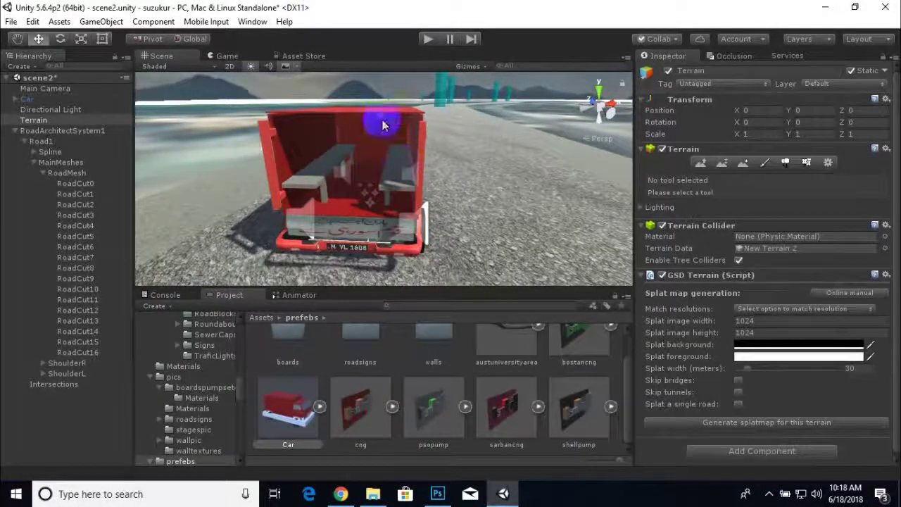
- Inspect the cube parts that form the red car's roof and side wall, viewing them from behind and above
{"action": "left_click", "coordinate": [380, 116]}
{"action": "left_click", "coordinate": [378, 116]}
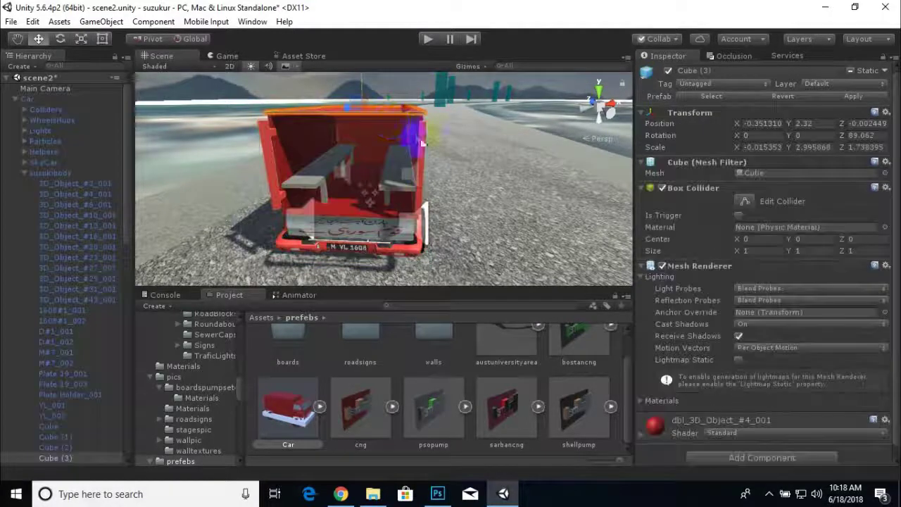
{"action": "left_click_drag", "start_coordinate": [412, 140], "coordinate": [427, 189], "text": "alt"}
{"action": "left_click_drag", "start_coordinate": [359, 128], "coordinate": [396, 171], "text": "alt"}
{"action": "left_click", "coordinate": [394, 156]}
{"action": "left_click", "coordinate": [414, 165]}
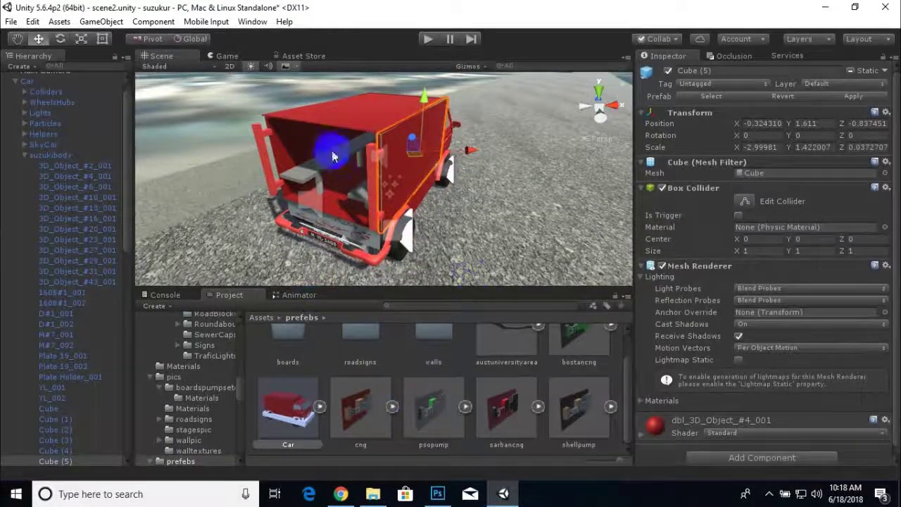
{"action": "left_click_drag", "start_coordinate": [472, 213], "coordinate": [448, 244], "text": "alt"}
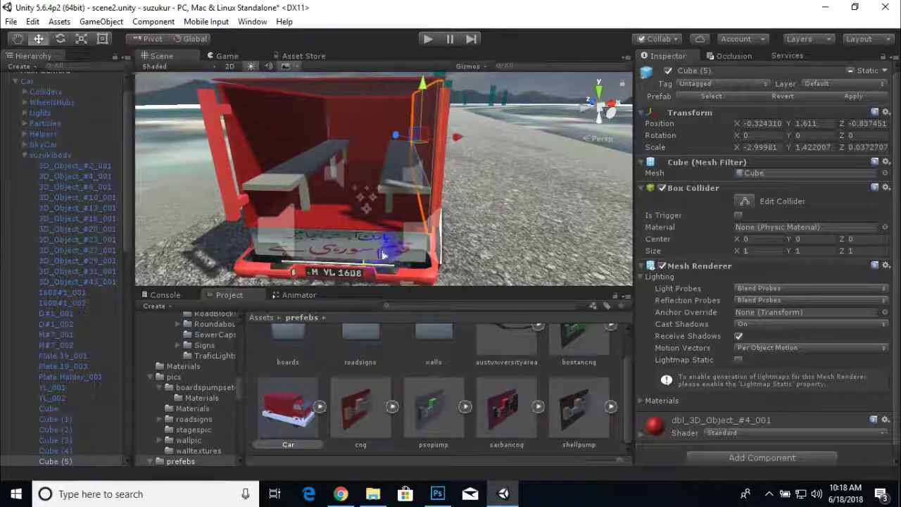
{"action": "left_click_drag", "start_coordinate": [366, 250], "coordinate": [293, 303], "text": "alt"}
- Open the Prefabs folder of the Car package under Standard Assets/Vehicles
{"action": "left_click", "coordinate": [262, 318]}
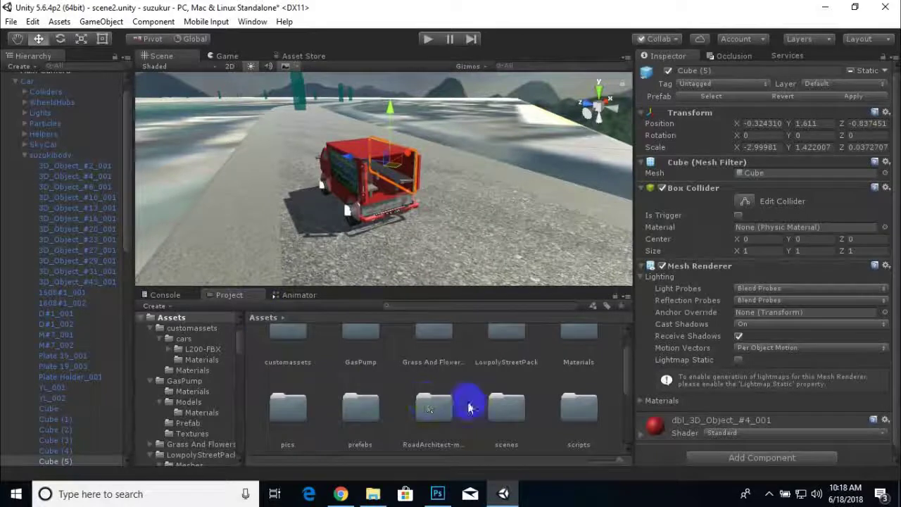
{"action": "scroll", "coordinate": [465, 395], "scroll_direction": "down", "scroll_amount": 3}
{"action": "double_click", "coordinate": [431, 391]}
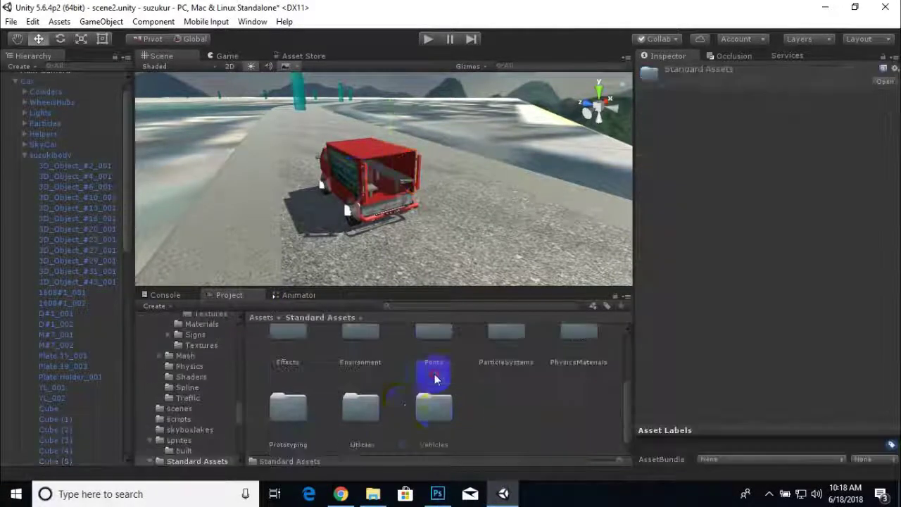
{"action": "double_click", "coordinate": [445, 411]}
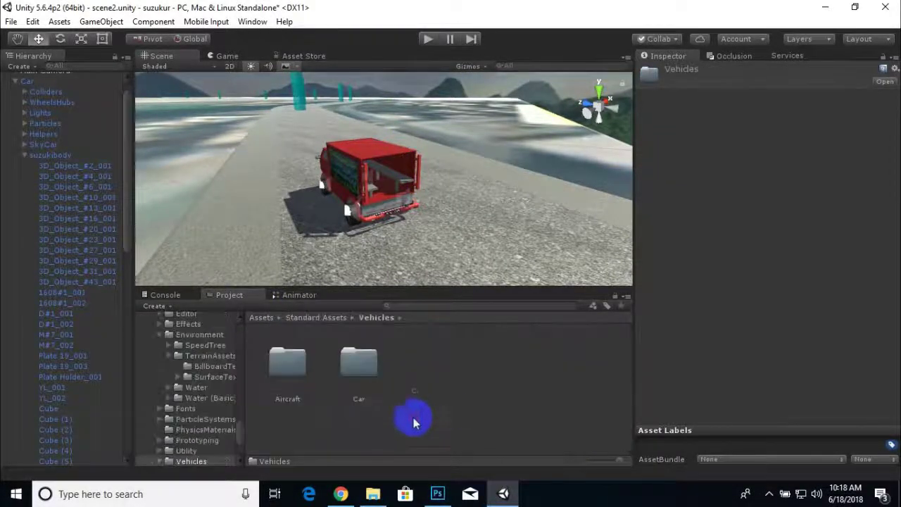
{"action": "double_click", "coordinate": [366, 373]}
{"action": "double_click", "coordinate": [505, 363]}
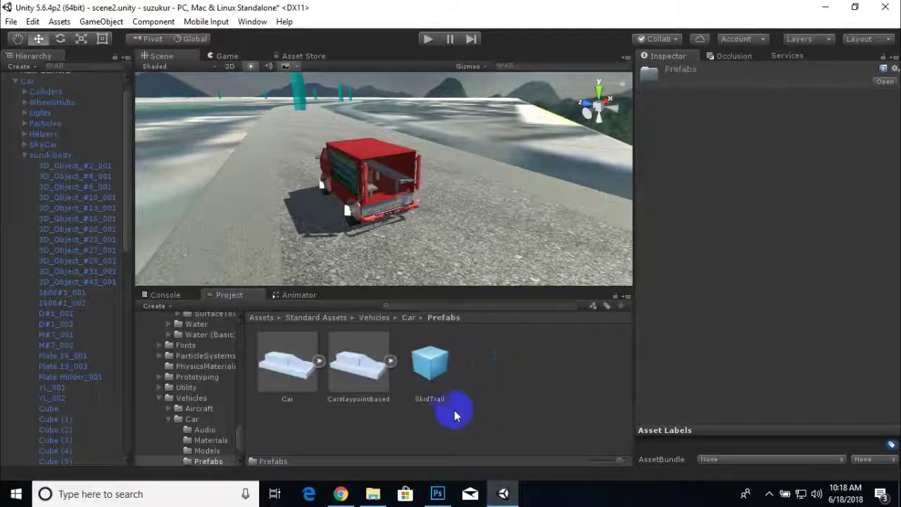
- Place the Standard Assets Car prefab on the road and move it beside the red car for comparison
{"action": "left_click_drag", "start_coordinate": [314, 390], "coordinate": [485, 236]}
{"action": "left_click_drag", "start_coordinate": [431, 276], "coordinate": [317, 259], "text": "alt"}
{"action": "left_click_drag", "start_coordinate": [440, 248], "coordinate": [526, 252]}
{"action": "right_click_drag", "start_coordinate": [527, 255], "coordinate": [503, 203]}
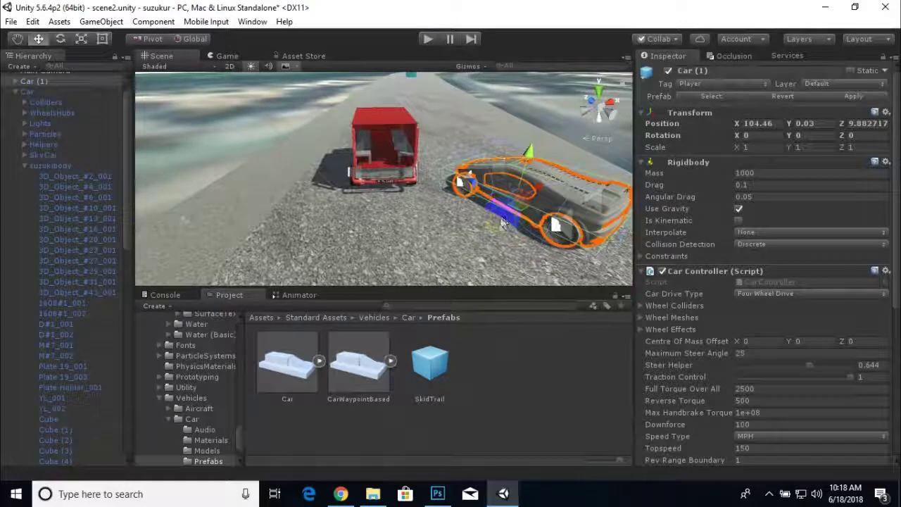
- Delete the SkyCarBody and SkyCarComponents parts from the Car (1) comparison car's SkyCar group
{"action": "left_click", "coordinate": [16, 82]}
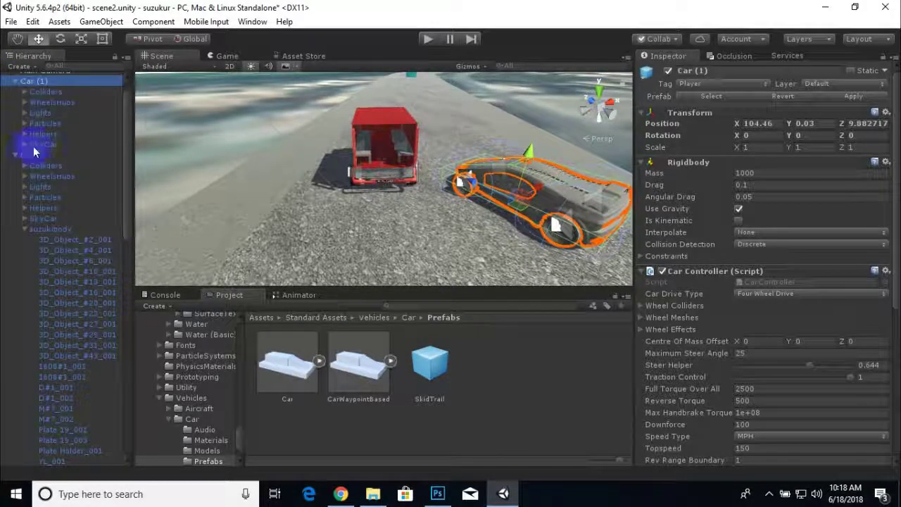
{"action": "left_click", "coordinate": [25, 145]}
{"action": "left_click", "coordinate": [56, 154]}
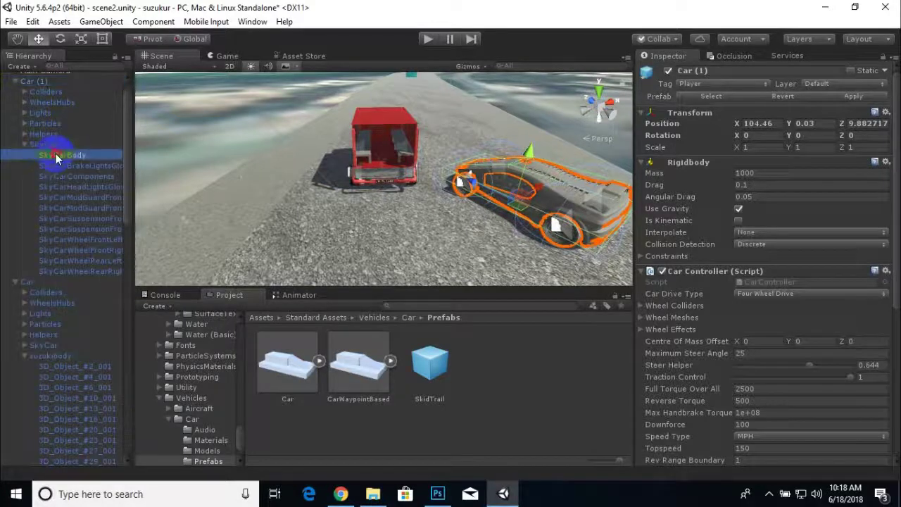
{"action": "key", "text": "Delete"}
{"action": "left_click", "coordinate": [485, 269]}
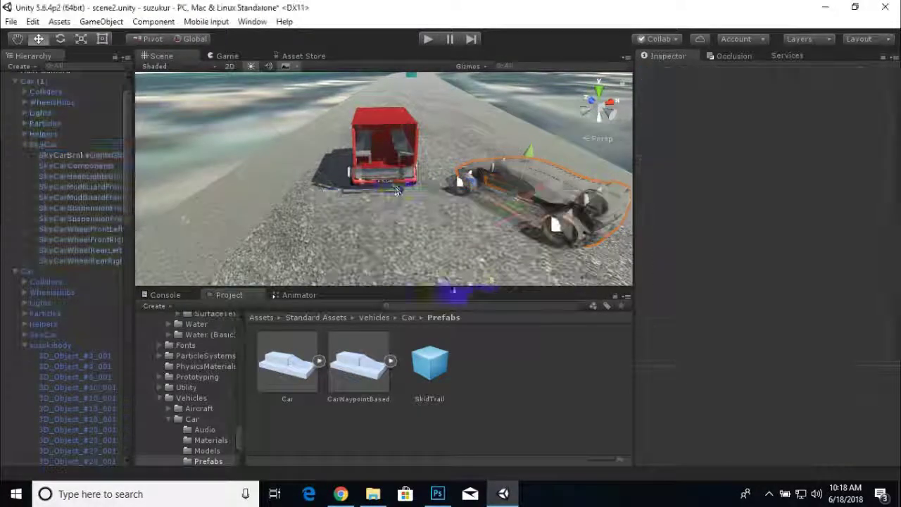
{"action": "left_click", "coordinate": [77, 165]}
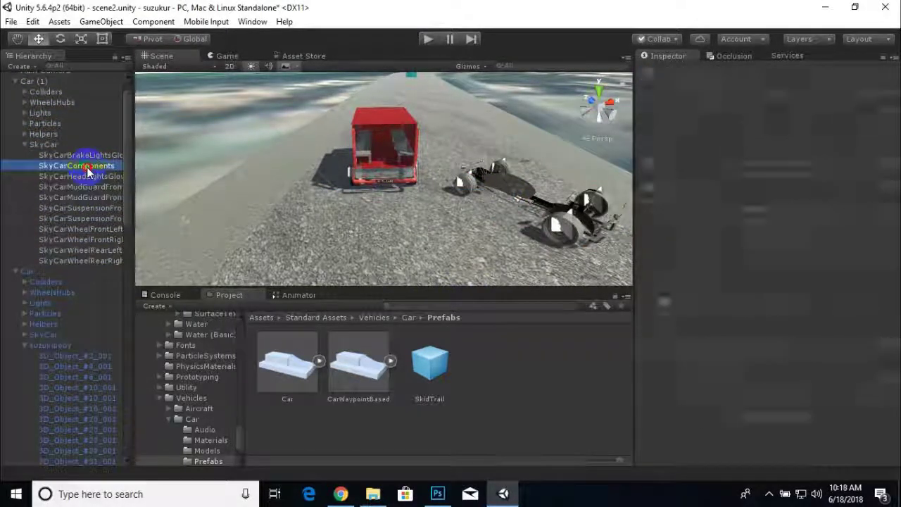
{"action": "key", "text": "Delete"}
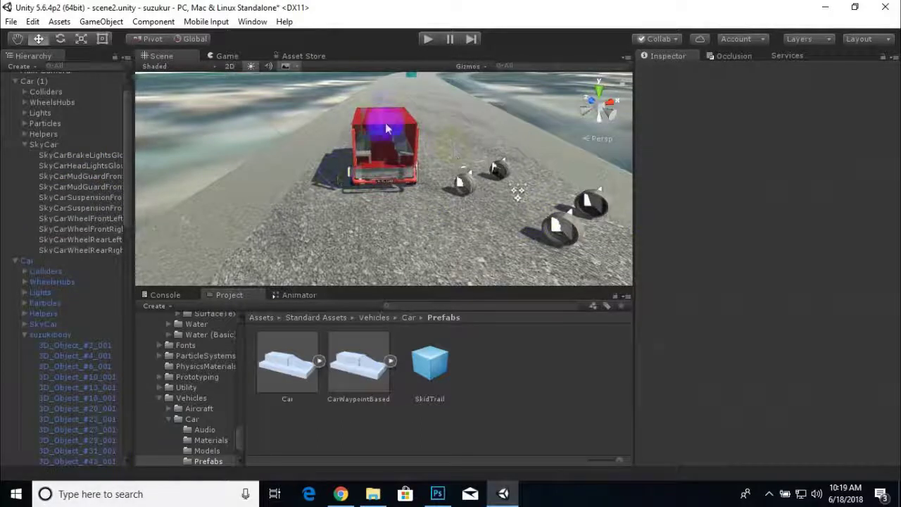
- Delete the Car (1) comparison car from the scene
{"action": "left_click", "coordinate": [45, 144]}
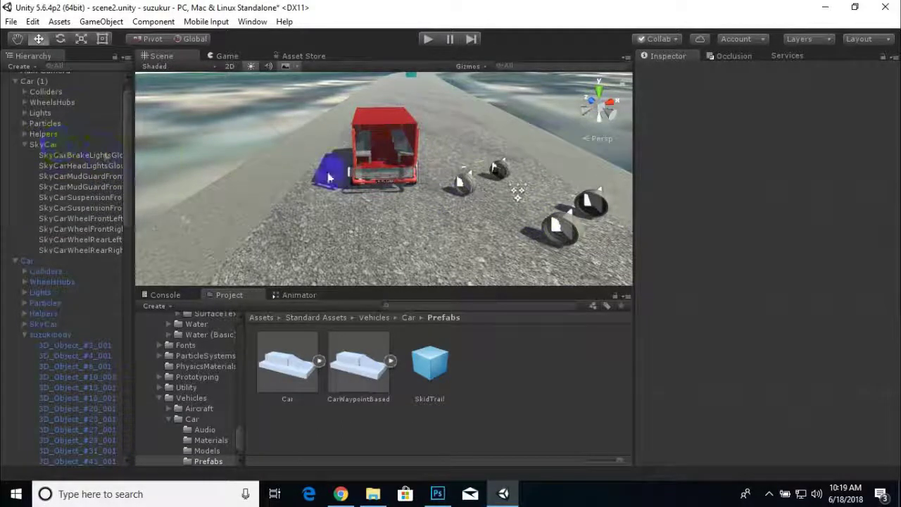
{"action": "left_click", "coordinate": [387, 117]}
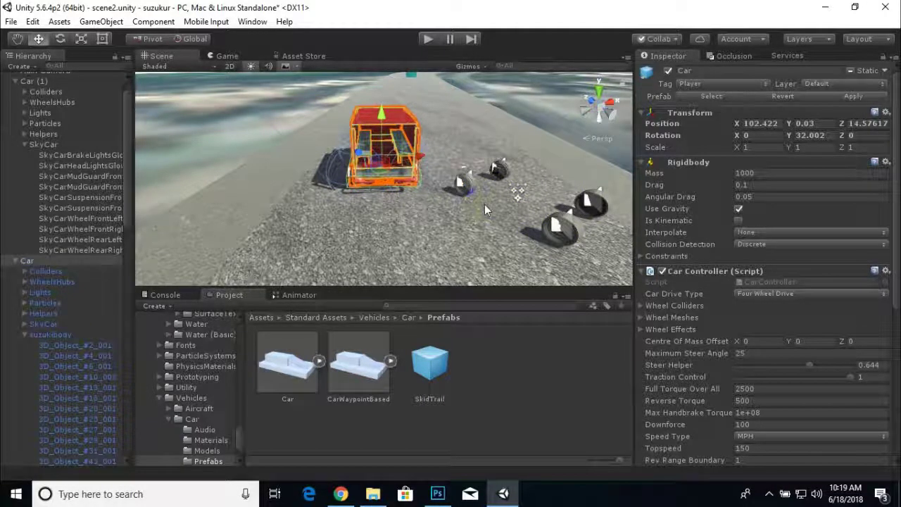
{"action": "scroll", "coordinate": [95, 132], "scroll_direction": "up", "scroll_amount": 1}
{"action": "right_click", "coordinate": [42, 99]}
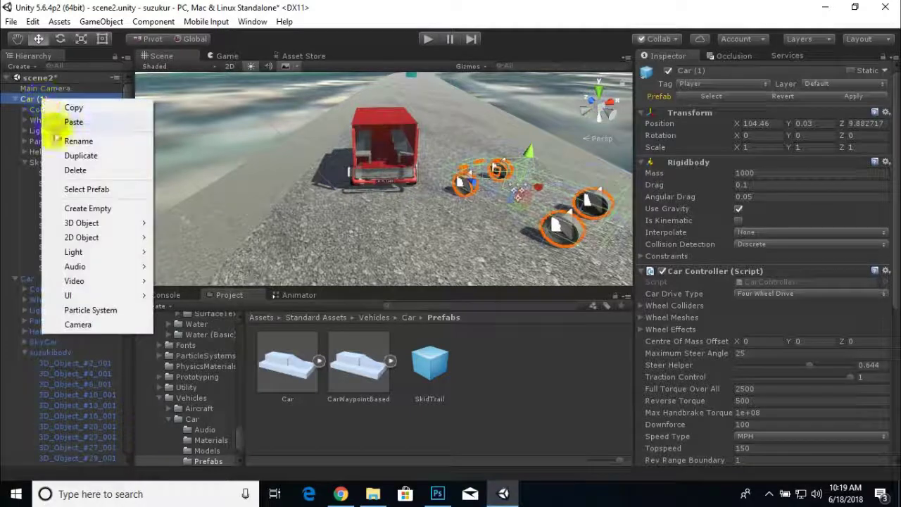
{"action": "left_click", "coordinate": [76, 170]}
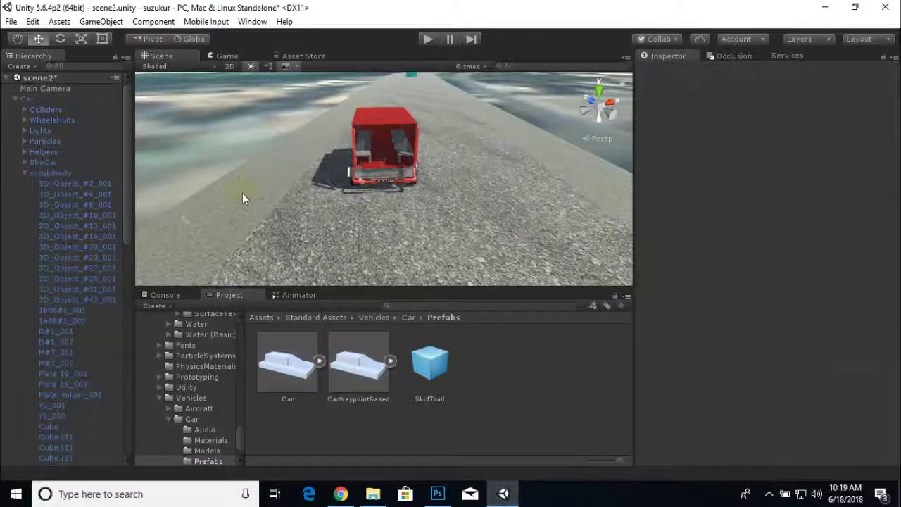
- Check the tag options of the red Car object
{"action": "left_click", "coordinate": [22, 99]}
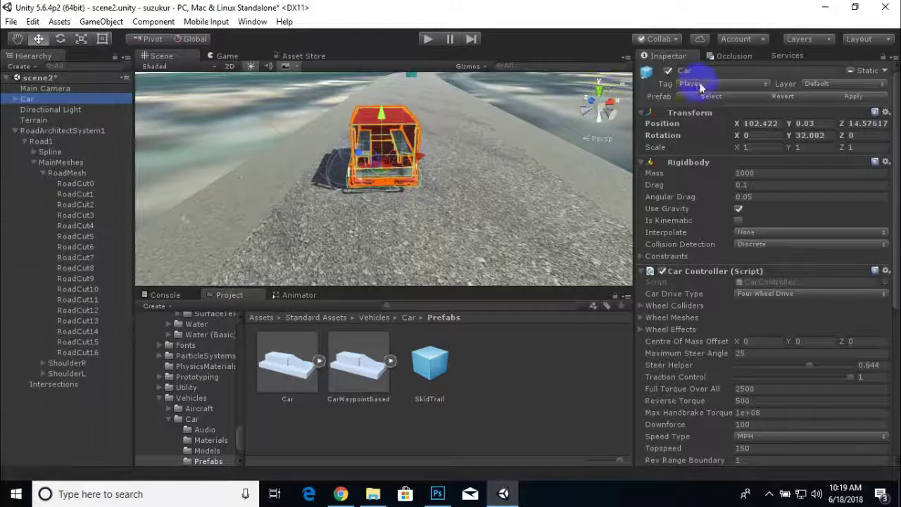
{"action": "left_click", "coordinate": [701, 84]}
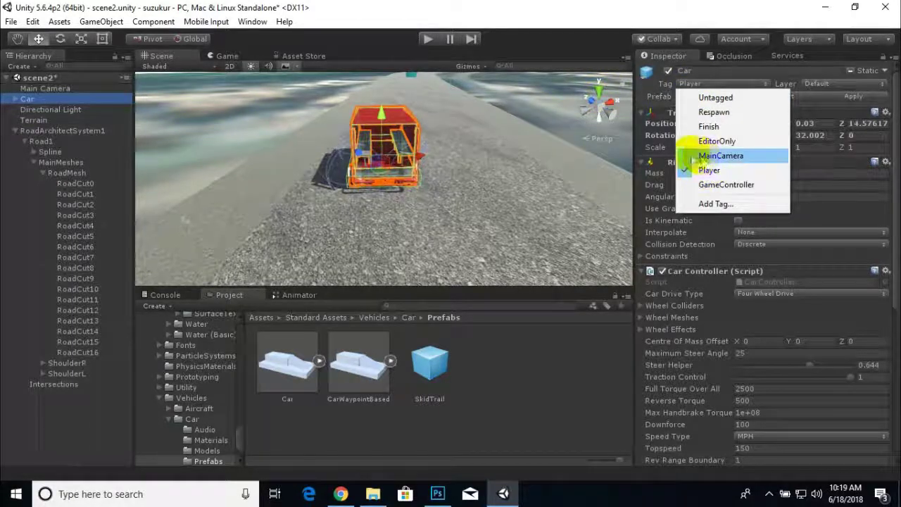
{"action": "left_click", "coordinate": [548, 10]}
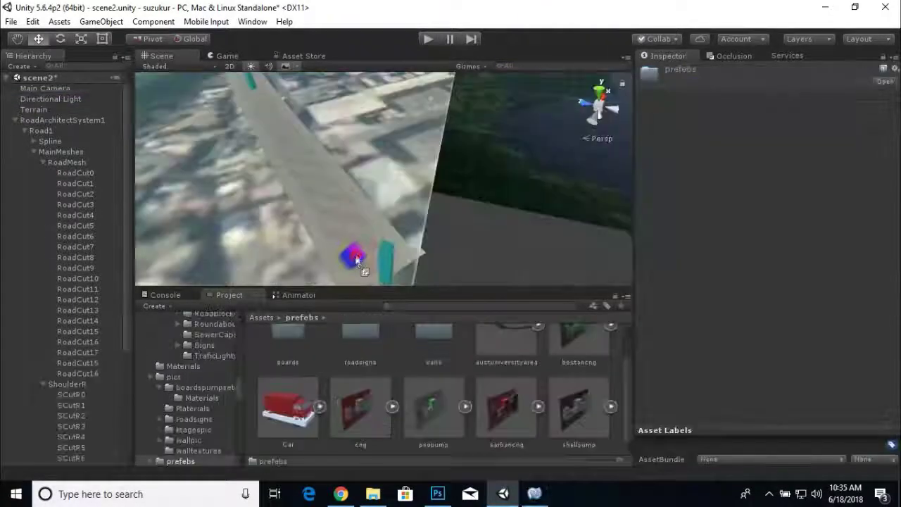
- Place the Car prefab from the prefebs folder at the start of the road and briefly test-play the scene
{"action": "left_click_drag", "start_coordinate": [357, 260], "coordinate": [355, 255]}
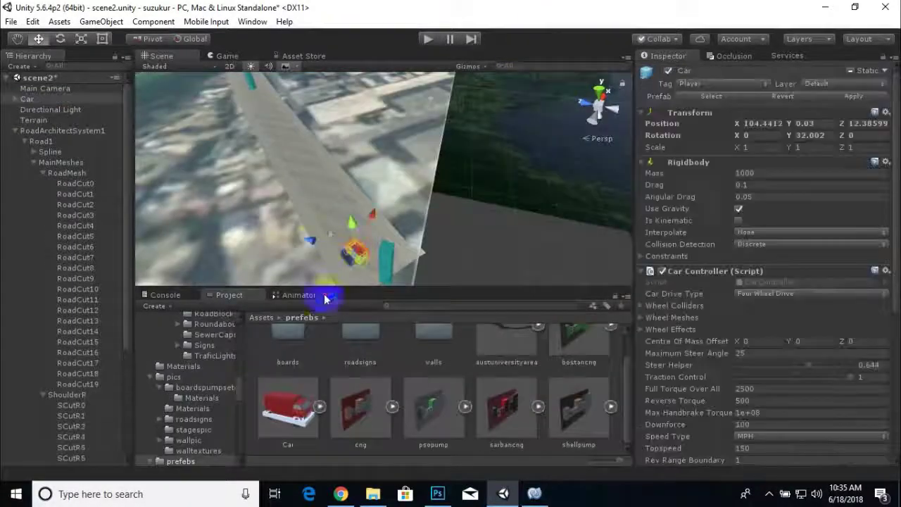
{"action": "left_click", "coordinate": [427, 43]}
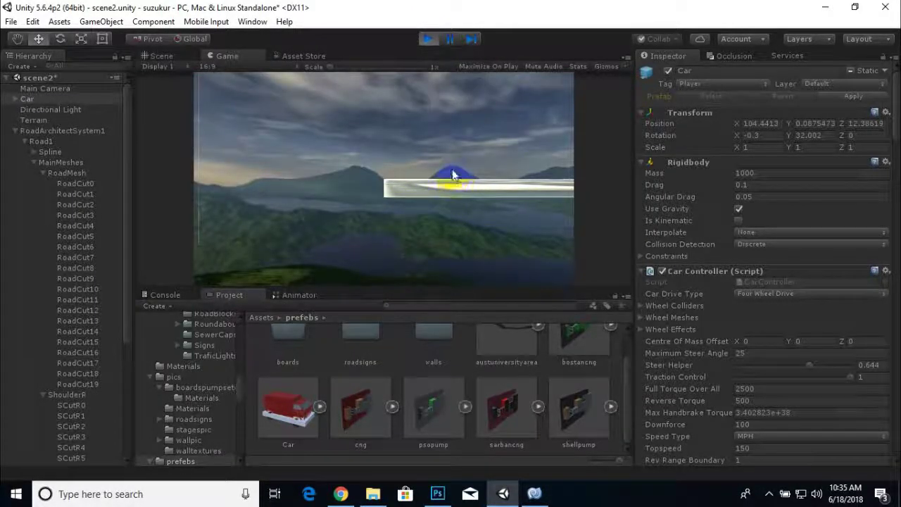
{"action": "left_click", "coordinate": [428, 41]}
- Move the car to about X 106, Z 14.9 on the road and rotate it to about 47.5 degrees around Y
{"action": "middle_click_drag", "start_coordinate": [245, 255], "coordinate": [402, 181]}
{"action": "scroll", "coordinate": [404, 176], "scroll_direction": "down", "scroll_amount": 4}
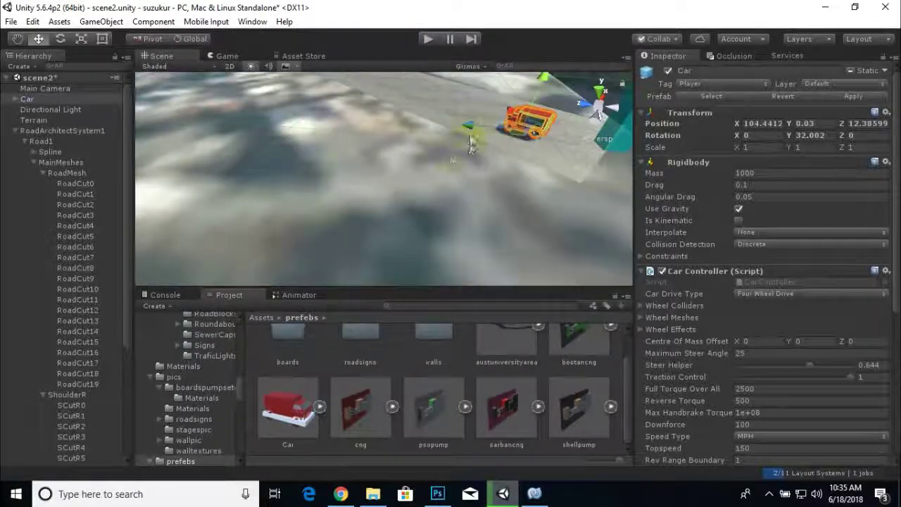
{"action": "left_click_drag", "start_coordinate": [472, 144], "coordinate": [397, 152], "text": "alt"}
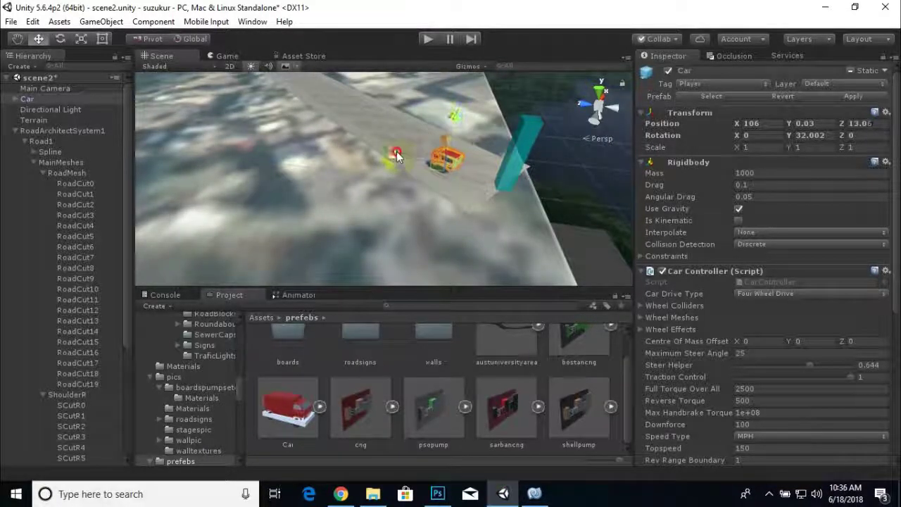
{"action": "left_click", "coordinate": [59, 41]}
{"action": "scroll", "coordinate": [509, 225], "scroll_direction": "up", "scroll_amount": 5}
{"action": "scroll", "coordinate": [493, 215], "scroll_direction": "down", "scroll_amount": 3}
{"action": "left_click_drag", "start_coordinate": [501, 185], "coordinate": [475, 198]}
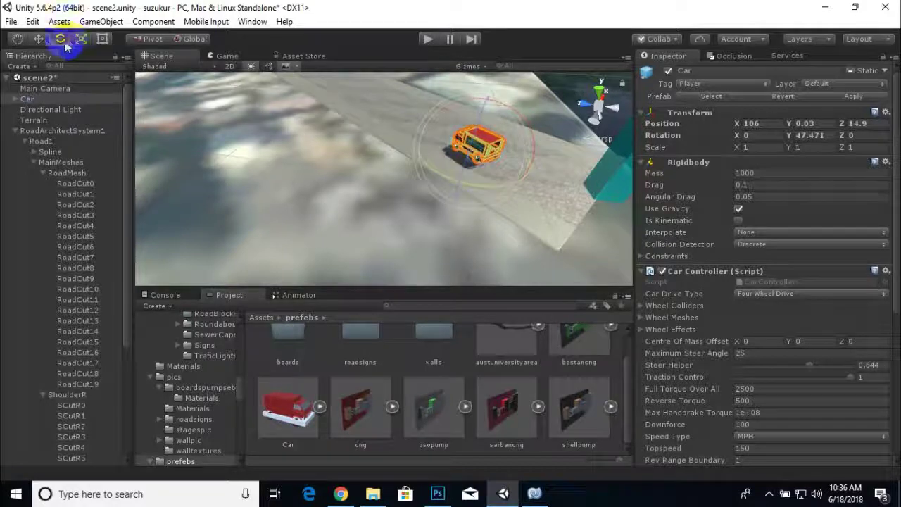
- Adjust the car's height to Y 0.02 so its wheels sit on the road surface
{"action": "left_click", "coordinate": [38, 40]}
{"action": "scroll", "coordinate": [571, 195], "scroll_direction": "up", "scroll_amount": 3}
{"action": "middle_click_drag", "start_coordinate": [571, 194], "coordinate": [534, 171]}
{"action": "scroll", "coordinate": [533, 171], "scroll_direction": "down", "scroll_amount": 4}
{"action": "left_click_drag", "start_coordinate": [457, 135], "coordinate": [455, 140]}
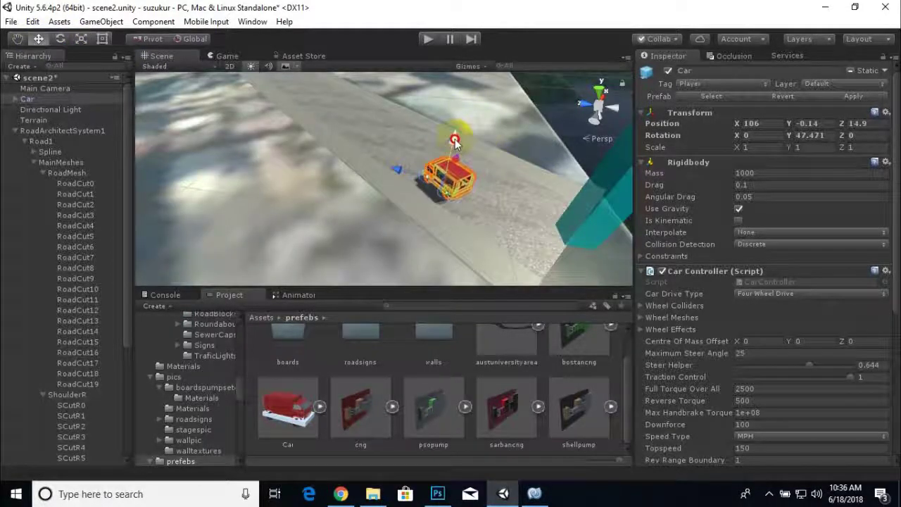
{"action": "scroll", "coordinate": [434, 190], "scroll_direction": "up", "scroll_amount": 4}
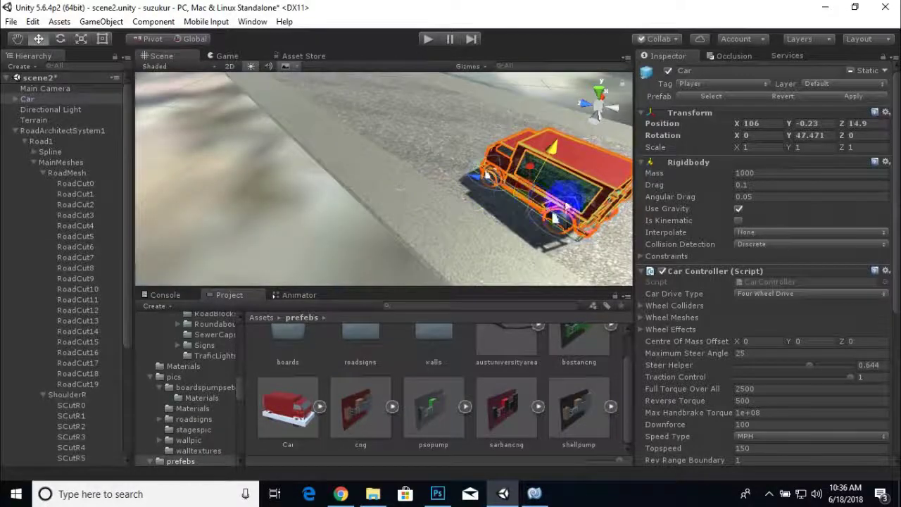
{"action": "scroll", "coordinate": [581, 180], "scroll_direction": "down", "scroll_amount": 6}
{"action": "scroll", "coordinate": [419, 200], "scroll_direction": "up", "scroll_amount": 6}
{"action": "left_click_drag", "start_coordinate": [429, 217], "coordinate": [455, 203], "text": "alt"}
{"action": "scroll", "coordinate": [459, 204], "scroll_direction": "up", "scroll_amount": 4}
{"action": "left_click_drag", "start_coordinate": [484, 176], "coordinate": [492, 164]}
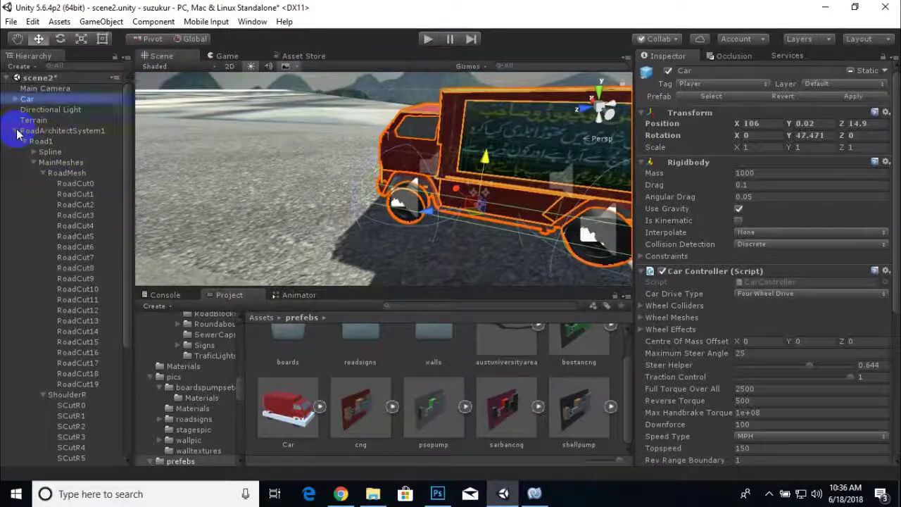
- Delete the Main Camera from the scene
{"action": "right_click", "coordinate": [45, 89]}
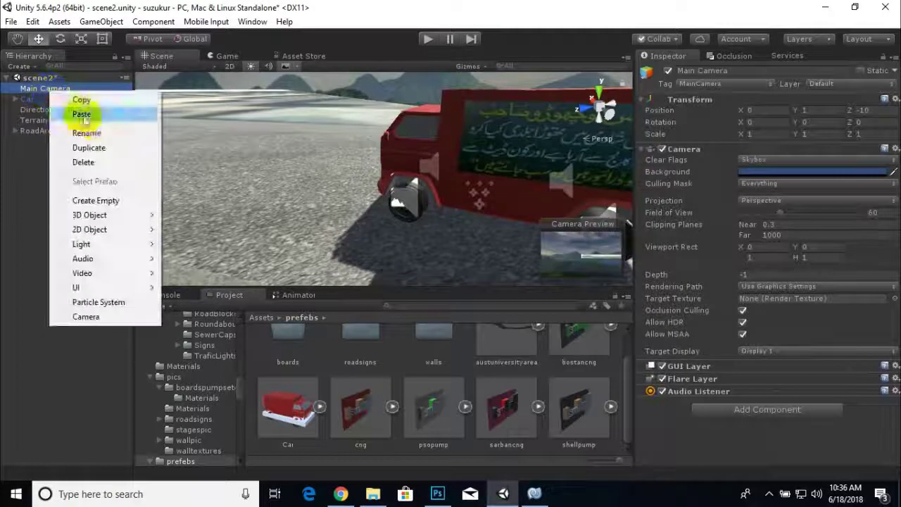
{"action": "left_click", "coordinate": [103, 164]}
{"action": "scroll", "coordinate": [306, 197], "scroll_direction": "down", "scroll_amount": 5}
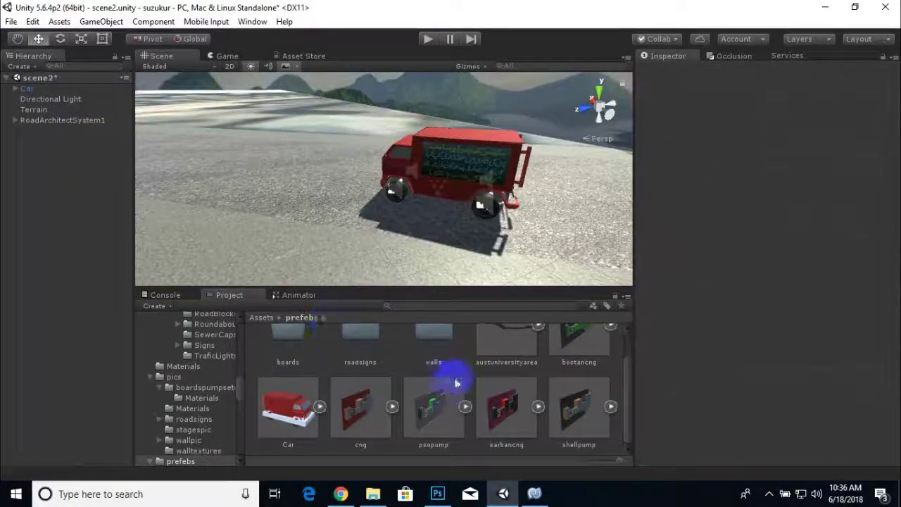
- Add the MultipurposeCameraRig prefab from Standard Assets/Cameras/Prefabs to the scene hierarchy
{"action": "scroll", "coordinate": [439, 368], "scroll_direction": "up", "scroll_amount": 2}
{"action": "left_click", "coordinate": [269, 323]}
{"action": "scroll", "coordinate": [493, 418], "scroll_direction": "down", "scroll_amount": 3}
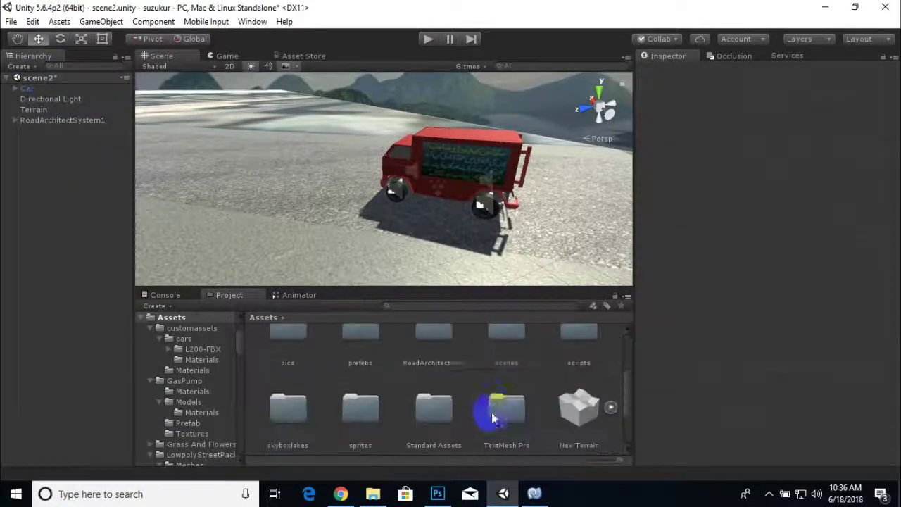
{"action": "double_click", "coordinate": [438, 396]}
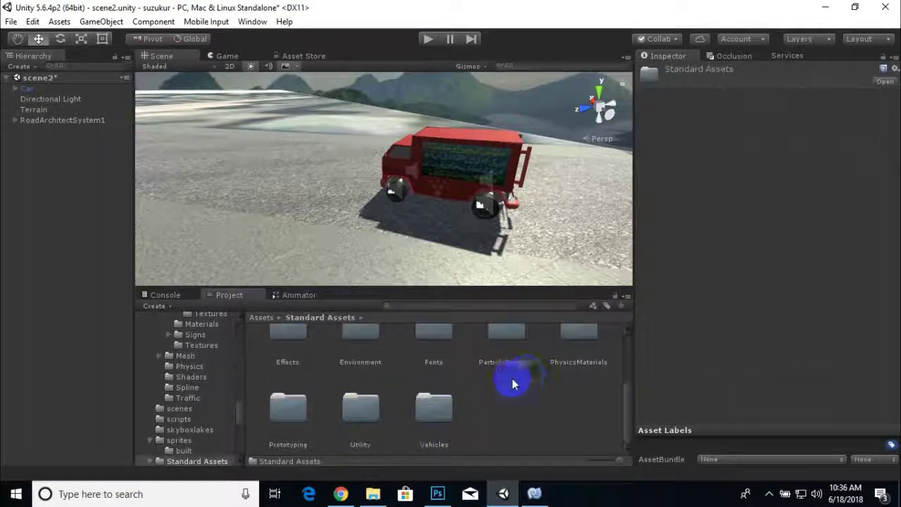
{"action": "scroll", "coordinate": [340, 396], "scroll_direction": "up", "scroll_amount": 1}
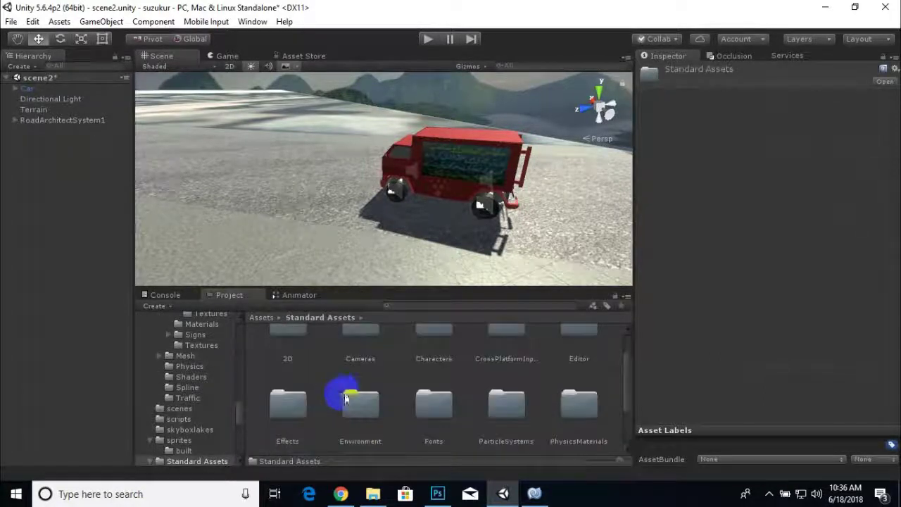
{"action": "double_click", "coordinate": [372, 356]}
{"action": "double_click", "coordinate": [308, 374]}
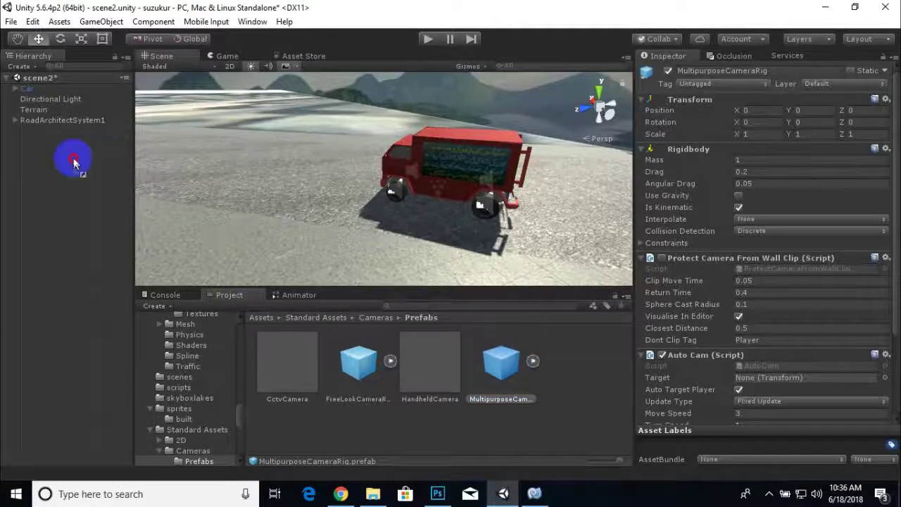
{"action": "left_click_drag", "start_coordinate": [74, 162], "coordinate": [72, 165]}
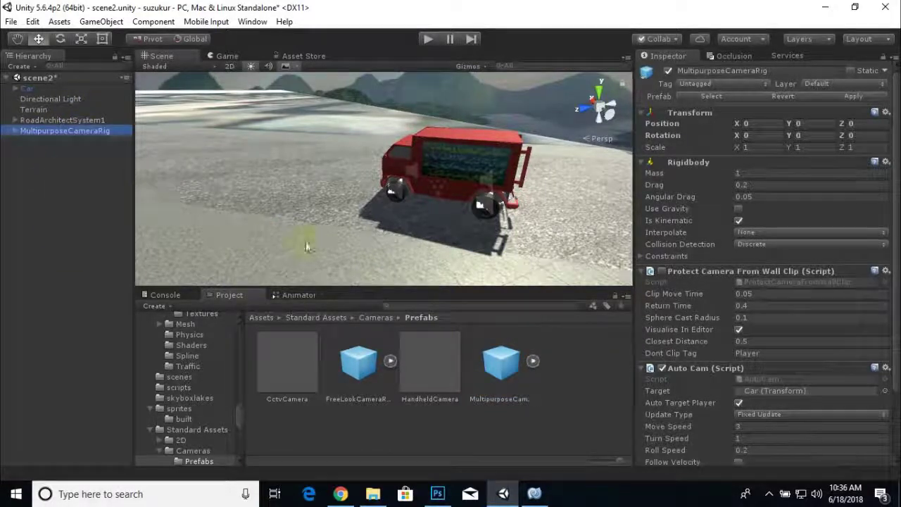
- Test-play the scene by driving the car along the road with the following camera, and stop playback
{"action": "scroll", "coordinate": [323, 228], "scroll_direction": "down", "scroll_amount": 3}
{"action": "left_click", "coordinate": [429, 39]}
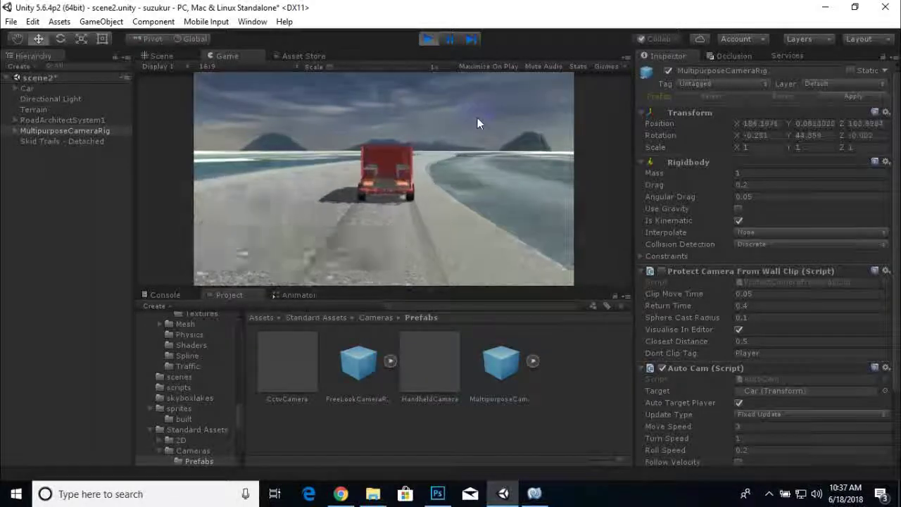
{"action": "left_click", "coordinate": [428, 39]}
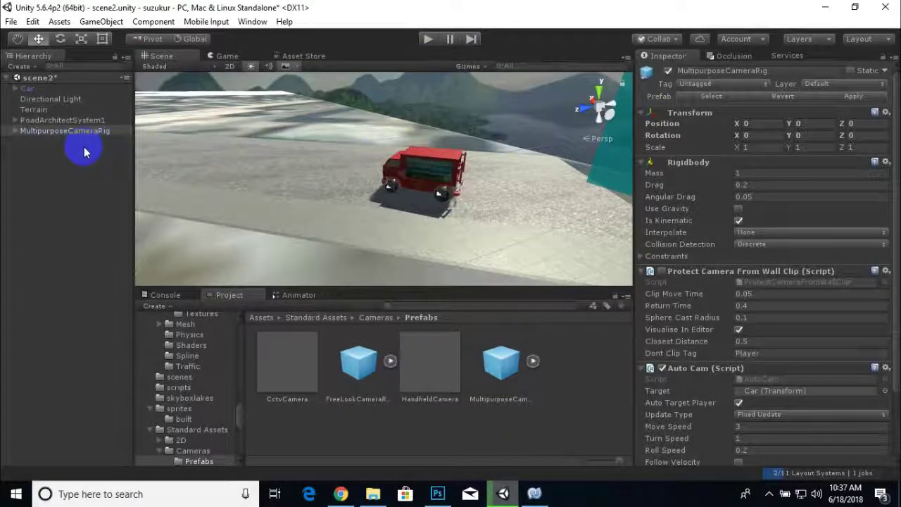
- Move the MultipurposeCameraRig onto the road near the car, at about X 118.7, Z 32.2
{"action": "left_click", "coordinate": [84, 147]}
{"action": "scroll", "coordinate": [343, 216], "scroll_direction": "down", "scroll_amount": 10}
{"action": "scroll", "coordinate": [346, 217], "scroll_direction": "down", "scroll_amount": 3}
{"action": "left_click_drag", "start_coordinate": [414, 236], "coordinate": [391, 255]}
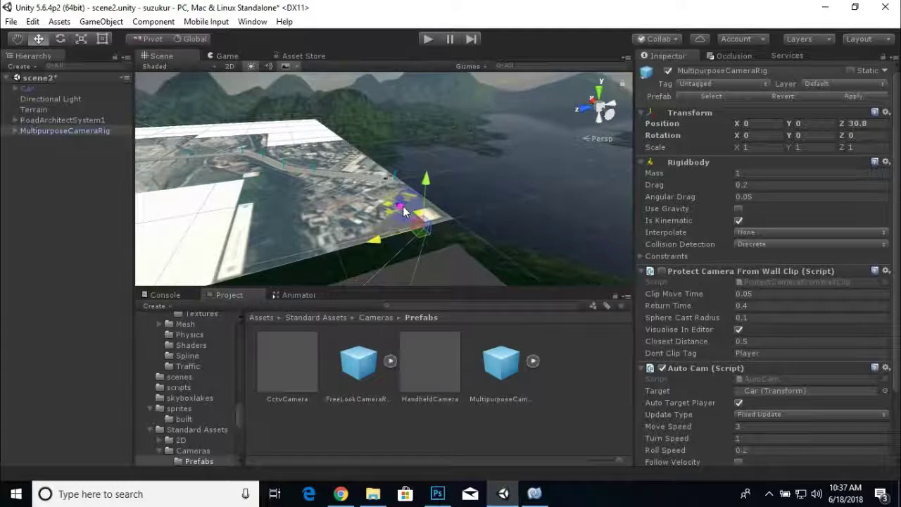
{"action": "left_click_drag", "start_coordinate": [347, 163], "coordinate": [317, 143]}
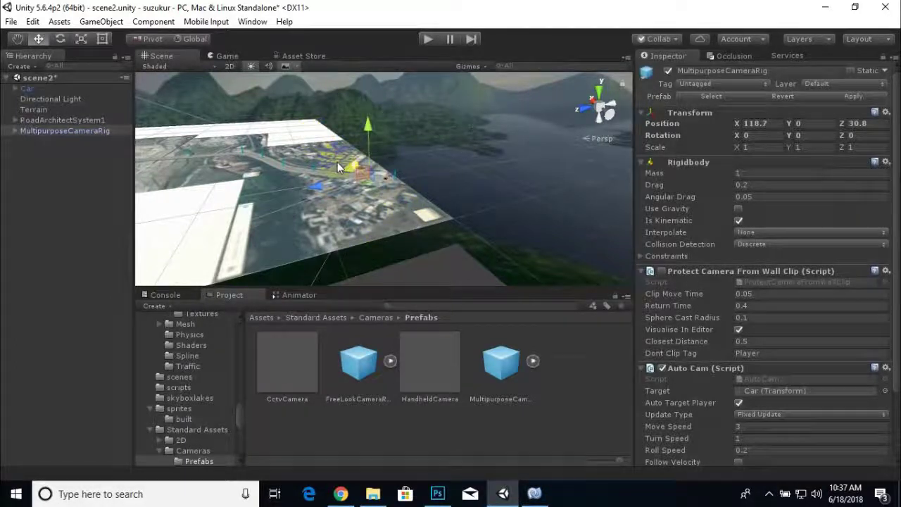
{"action": "key", "text": "f"}
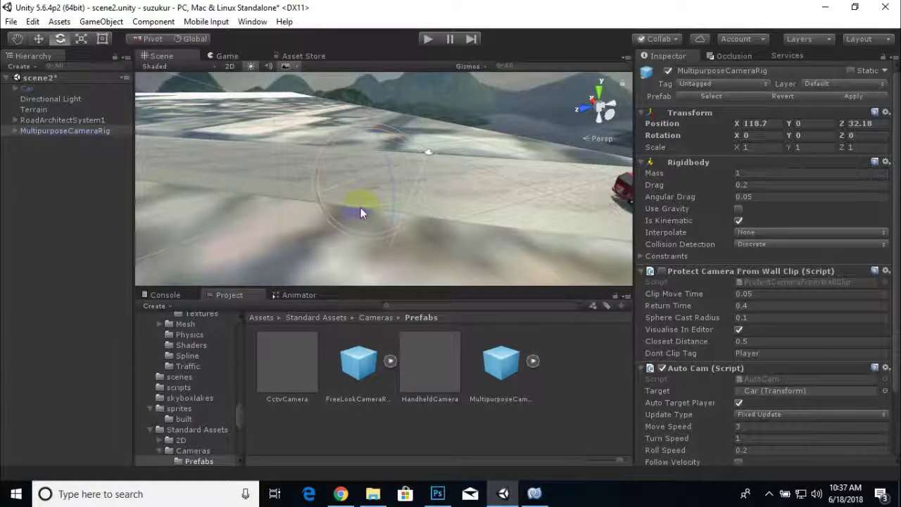
- Rotate the MultipurposeCameraRig to about -184.5° around Y and raise it to about Y 1.27 over the road
{"action": "left_click_drag", "start_coordinate": [682, 220], "coordinate": [792, 262]}
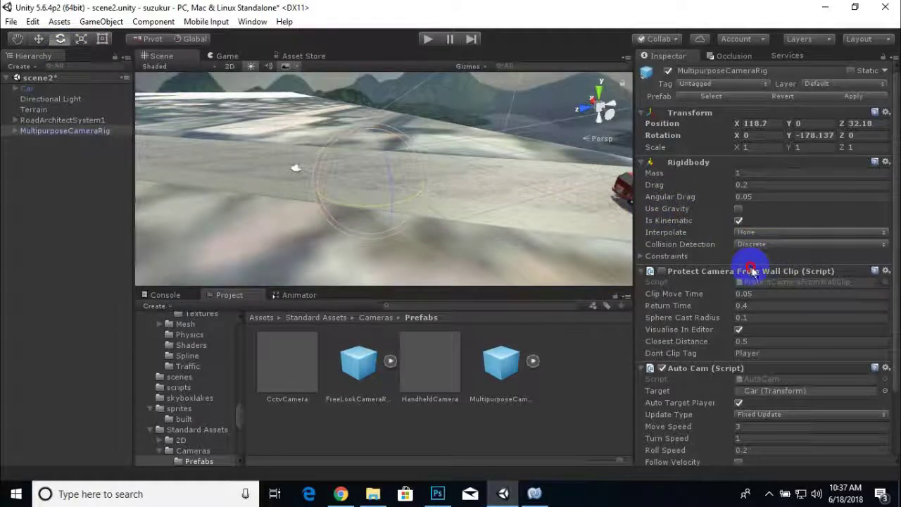
{"action": "scroll", "coordinate": [312, 179], "scroll_direction": "down", "scroll_amount": 5}
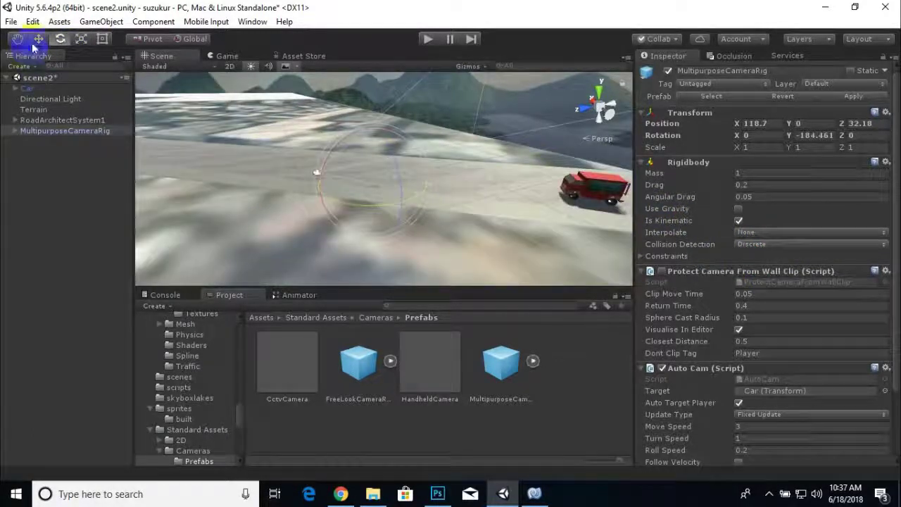
{"action": "left_click_drag", "start_coordinate": [377, 134], "coordinate": [377, 126]}
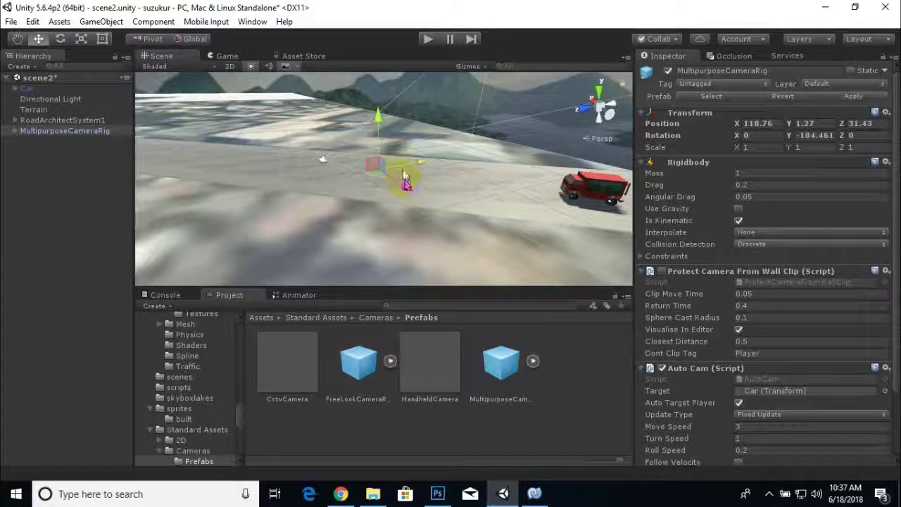
- Test-play the scene with the repositioned camera rig by driving the car, and stop playback
{"action": "left_click", "coordinate": [429, 40]}
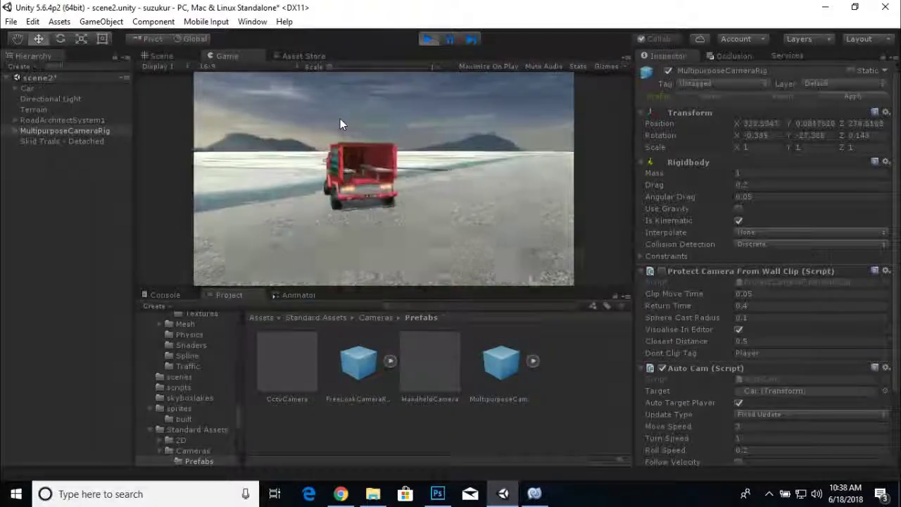
{"action": "left_click", "coordinate": [427, 38]}
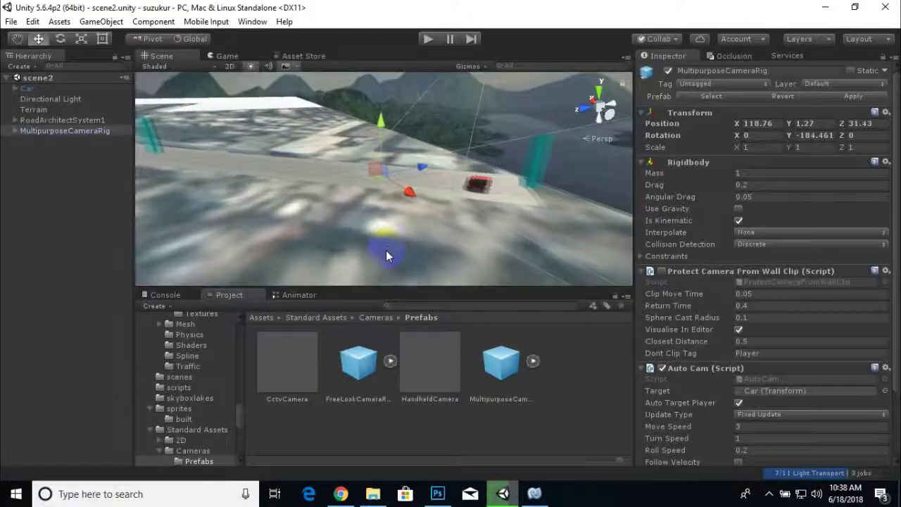
- Shift the Car slightly along the X axis near the start of the road
{"action": "left_click_drag", "start_coordinate": [352, 225], "coordinate": [435, 228], "text": "alt"}
{"action": "middle_click_drag", "start_coordinate": [372, 227], "coordinate": [407, 195]}
{"action": "scroll", "coordinate": [408, 195], "scroll_direction": "down", "scroll_amount": 6}
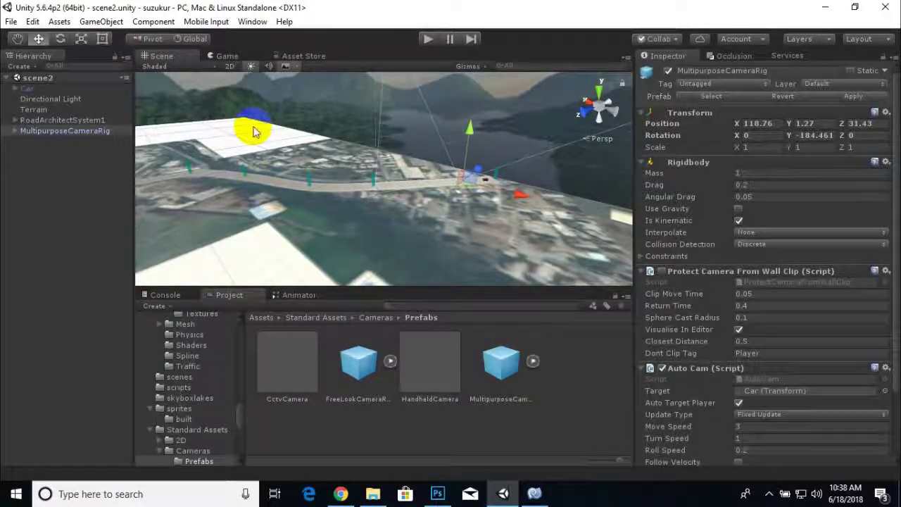
{"action": "scroll", "coordinate": [520, 218], "scroll_direction": "up", "scroll_amount": 2}
{"action": "left_click", "coordinate": [26, 88]}
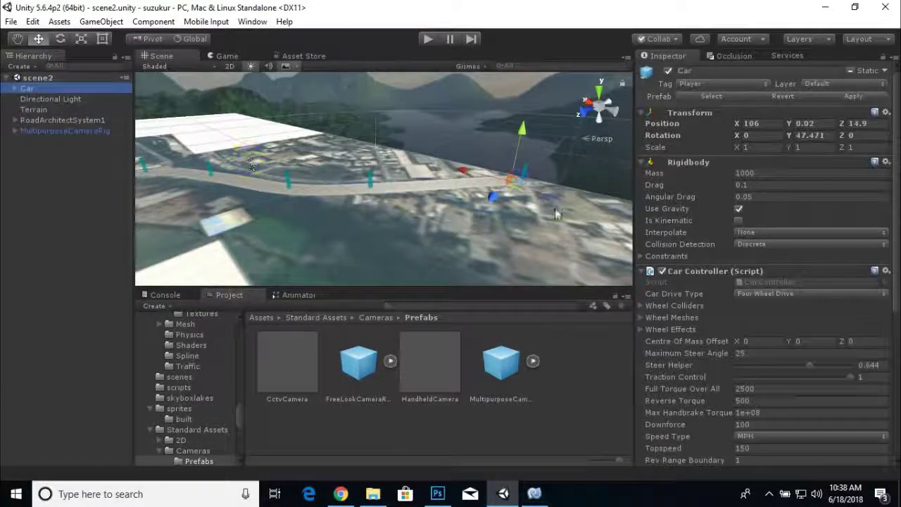
{"action": "left_click_drag", "start_coordinate": [458, 179], "coordinate": [470, 176]}
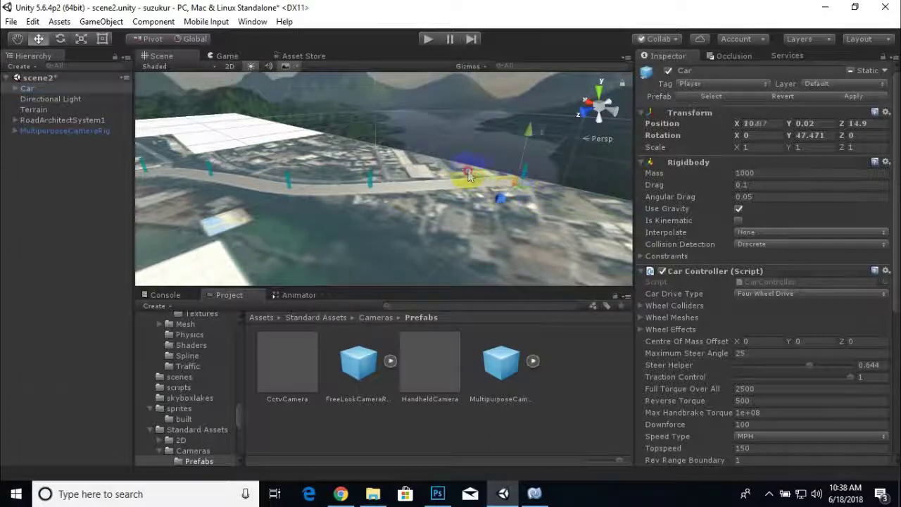
- Raise the whole Road1 of RoadArchitectSystem1 above the terrain to a height of about Y 17
{"action": "left_click", "coordinate": [421, 186]}
{"action": "double_click", "coordinate": [62, 120]}
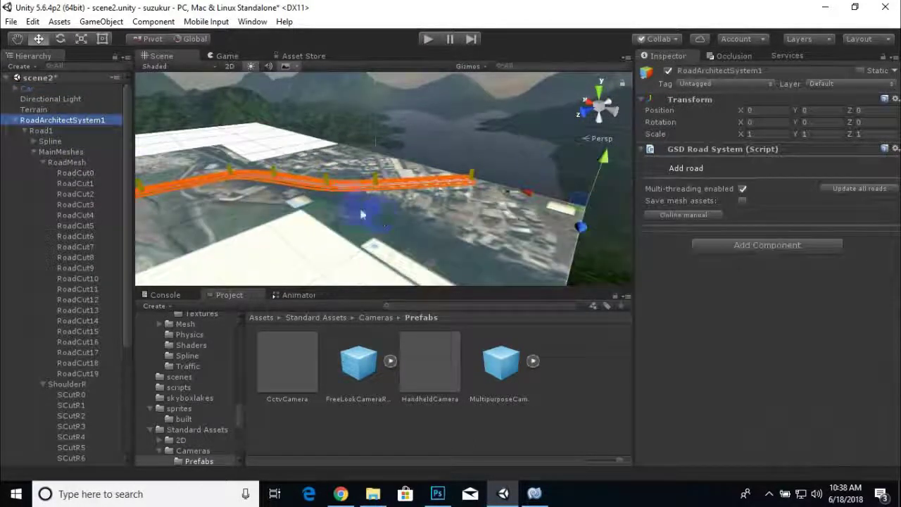
{"action": "scroll", "coordinate": [362, 214], "scroll_direction": "down", "scroll_amount": 10}
{"action": "left_click", "coordinate": [38, 39]}
{"action": "scroll", "coordinate": [246, 183], "scroll_direction": "down", "scroll_amount": 7}
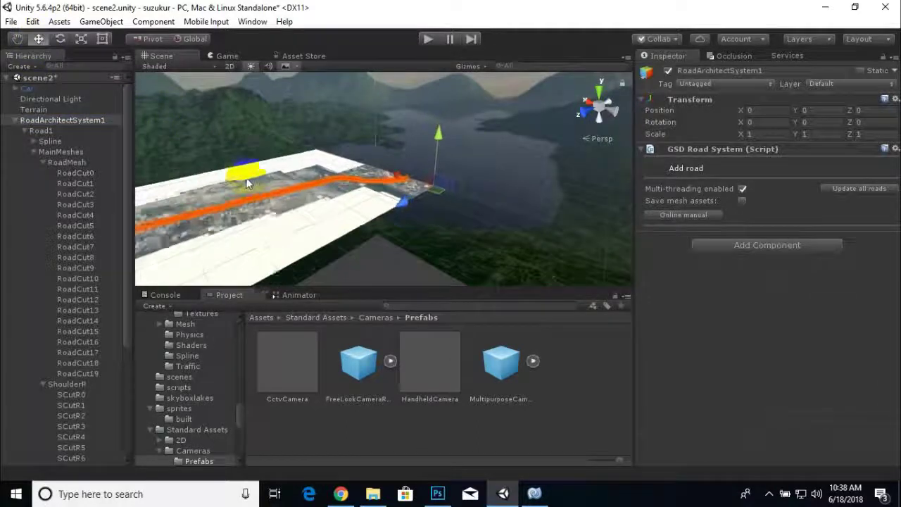
{"action": "scroll", "coordinate": [247, 183], "scroll_direction": "down", "scroll_amount": 3}
{"action": "scroll", "coordinate": [308, 186], "scroll_direction": "down", "scroll_amount": 7}
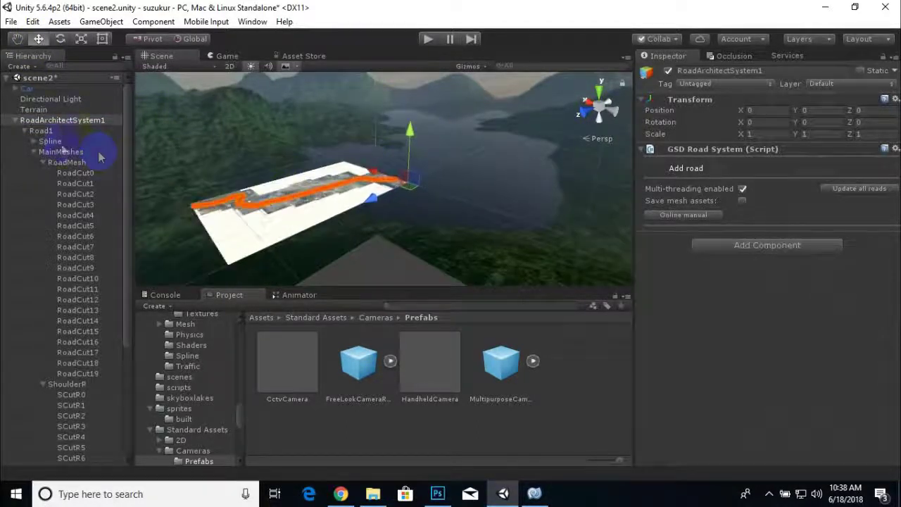
{"action": "left_click", "coordinate": [41, 131]}
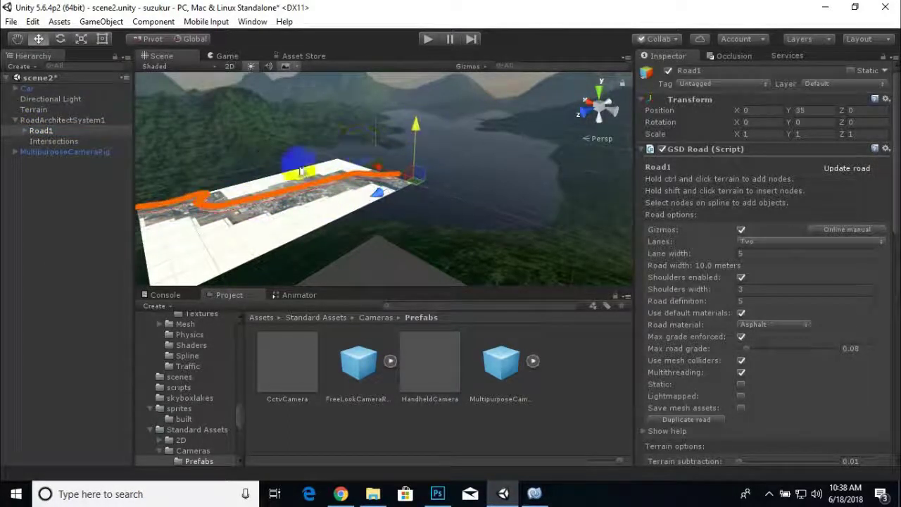
{"action": "scroll", "coordinate": [302, 176], "scroll_direction": "up", "scroll_amount": 6}
{"action": "middle_click_drag", "start_coordinate": [310, 177], "coordinate": [391, 181]}
{"action": "left_click_drag", "start_coordinate": [574, 136], "coordinate": [574, 141]}
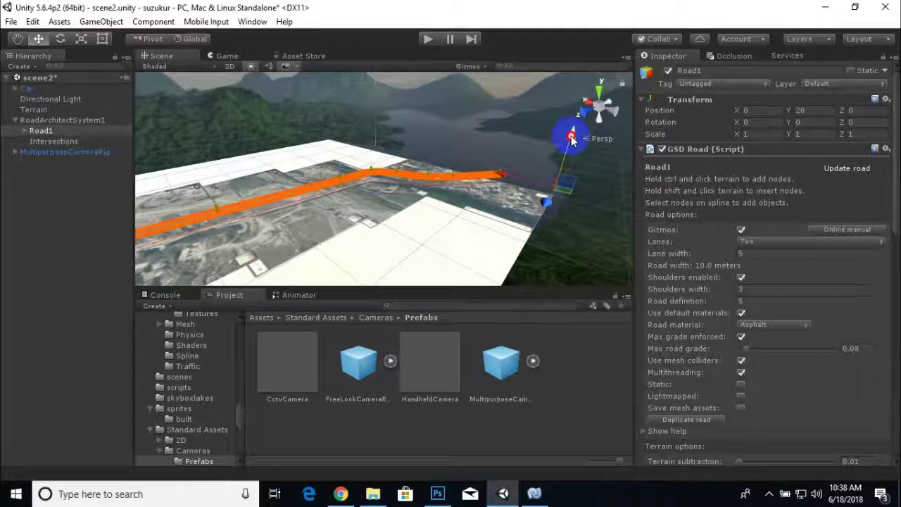
{"action": "left_click", "coordinate": [451, 112]}
- Raise the road's end node Node0 to about Y 17.8 and the neighbouring Node1 to about Y 9.2
{"action": "scroll", "coordinate": [474, 178], "scroll_direction": "up", "scroll_amount": 3}
{"action": "middle_click_drag", "start_coordinate": [473, 178], "coordinate": [356, 202]}
{"action": "scroll", "coordinate": [414, 210], "scroll_direction": "up", "scroll_amount": 4}
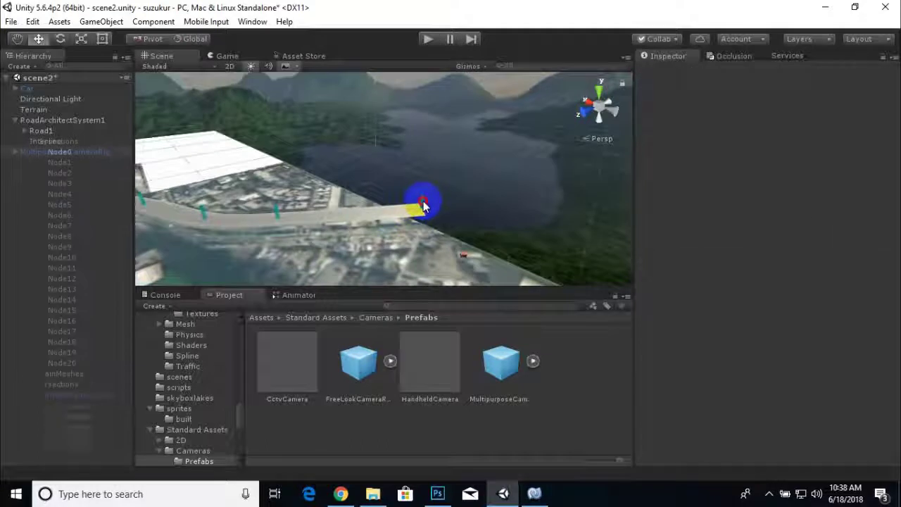
{"action": "left_click", "coordinate": [422, 204]}
{"action": "scroll", "coordinate": [422, 185], "scroll_direction": "up", "scroll_amount": 3}
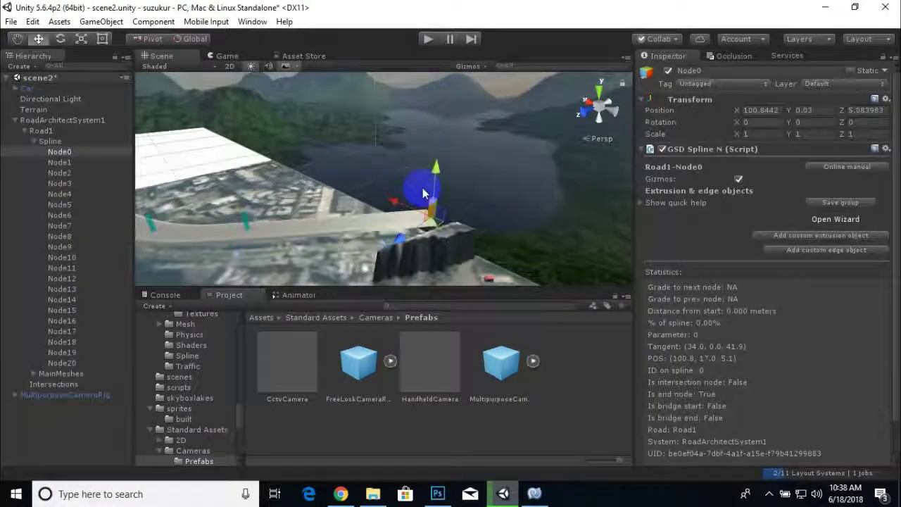
{"action": "middle_click_drag", "start_coordinate": [423, 189], "coordinate": [457, 158]}
{"action": "mouse_move", "coordinate": [464, 133]}
{"action": "left_mouse_down"}
{"action": "mouse_move", "coordinate": [455, 117]}
{"action": "mouse_move", "coordinate": [452, 129]}
{"action": "left_mouse_up"}
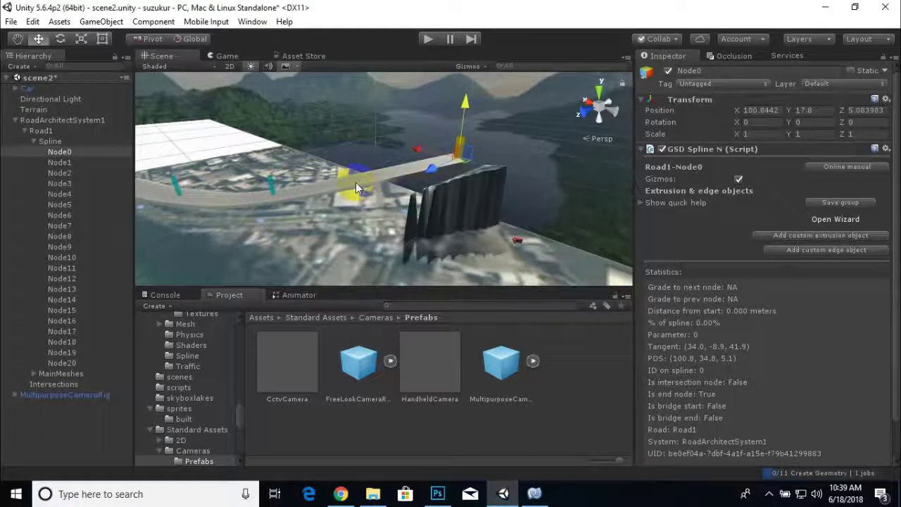
{"action": "left_click", "coordinate": [269, 183]}
{"action": "left_click_drag", "start_coordinate": [261, 138], "coordinate": [262, 127]}
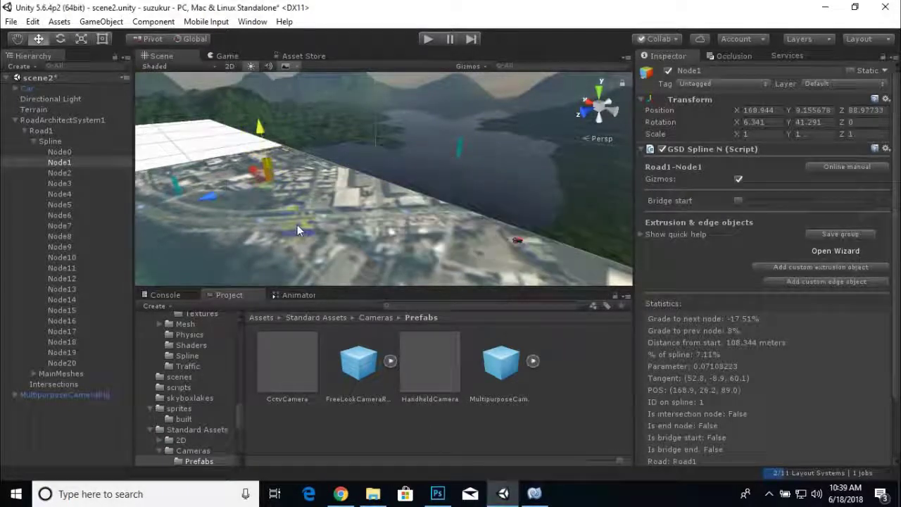
- Raise road spline Node2 to about Y 5 and Node3 to about Y 4.5
{"action": "scroll", "coordinate": [260, 217], "scroll_direction": "down", "scroll_amount": 2}
{"action": "middle_click_drag", "start_coordinate": [261, 217], "coordinate": [400, 227]}
{"action": "left_click", "coordinate": [363, 188]}
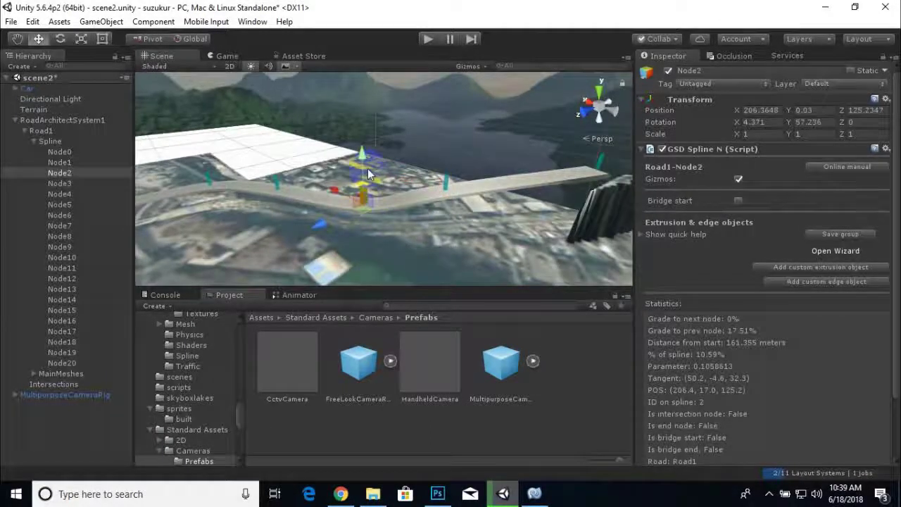
{"action": "left_click_drag", "start_coordinate": [363, 155], "coordinate": [364, 149]}
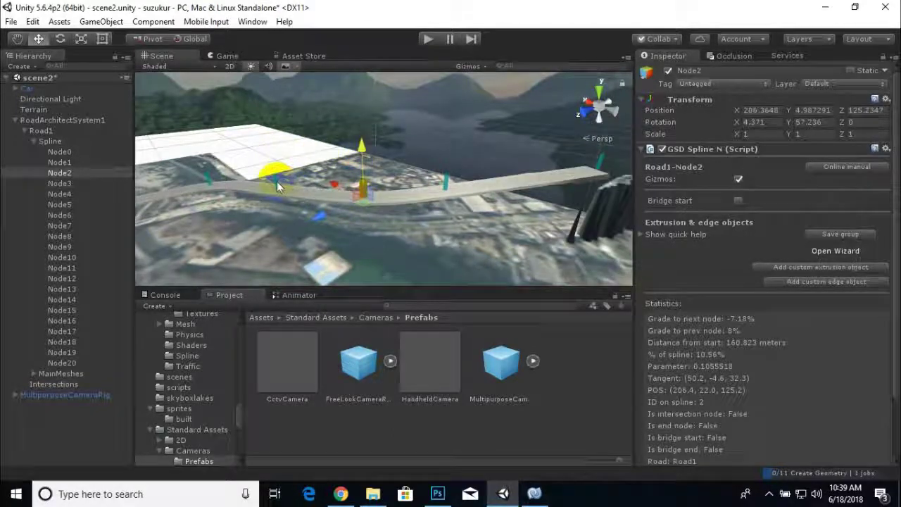
{"action": "left_click", "coordinate": [276, 181]}
{"action": "middle_click_drag", "start_coordinate": [282, 195], "coordinate": [407, 201]}
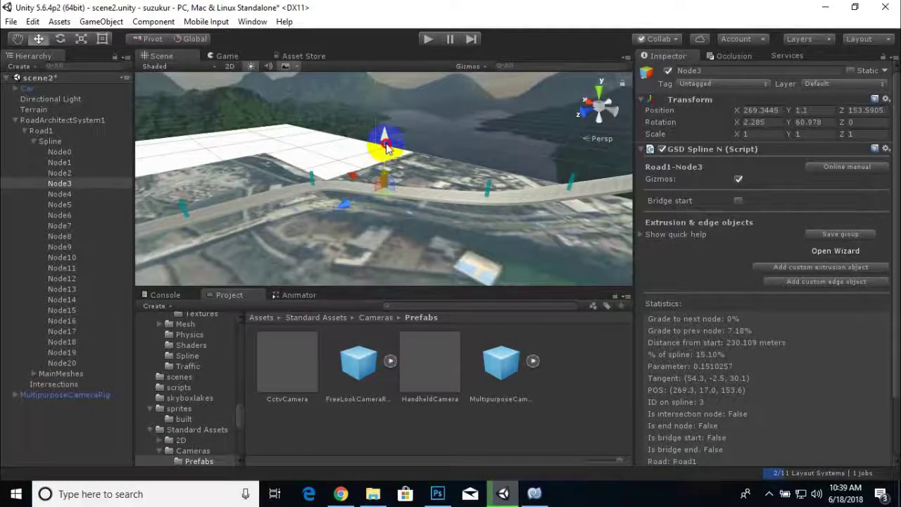
{"action": "left_click_drag", "start_coordinate": [386, 144], "coordinate": [386, 138]}
{"action": "middle_click_drag", "start_coordinate": [303, 220], "coordinate": [456, 213]}
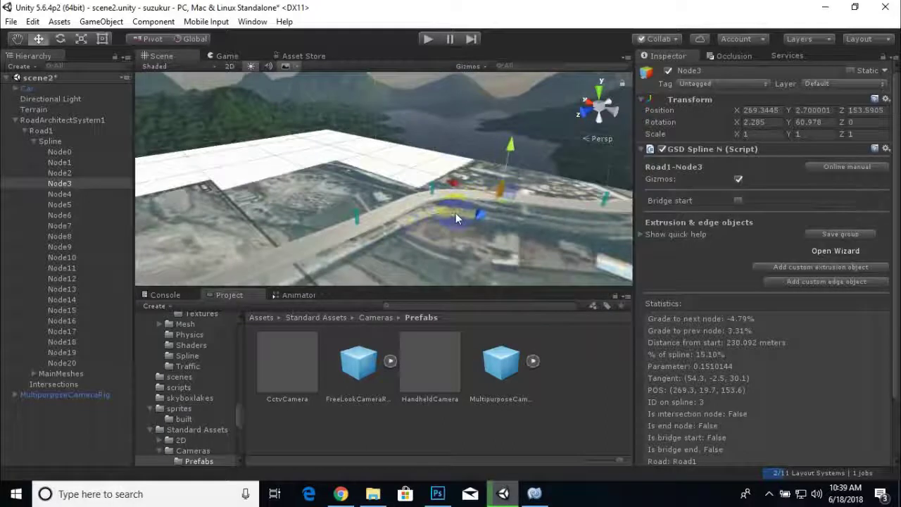
{"action": "scroll", "coordinate": [393, 221], "scroll_direction": "down", "scroll_amount": 4}
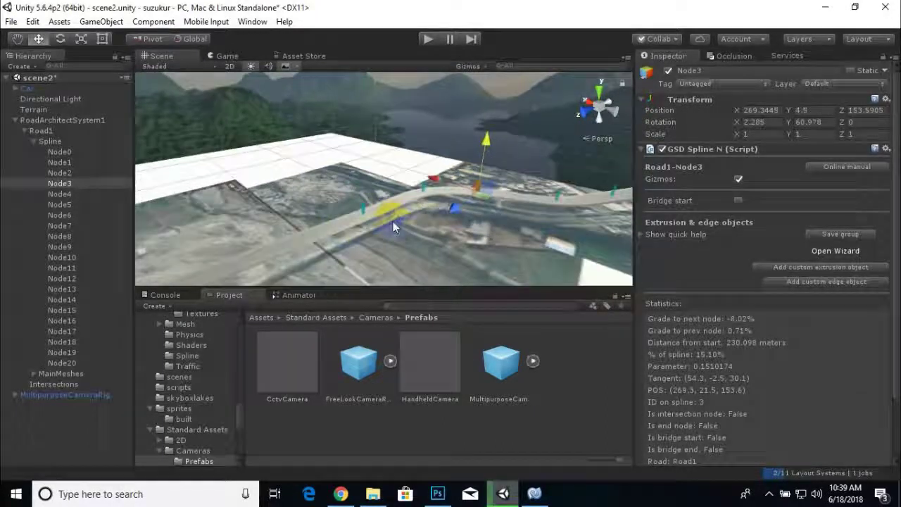
- Raise Node10 slightly and Node11 to about Y 5.3 at the wide bend of the road
{"action": "middle_click_drag", "start_coordinate": [352, 229], "coordinate": [489, 210]}
{"action": "scroll", "coordinate": [430, 273], "scroll_direction": "down", "scroll_amount": 3}
{"action": "middle_click_drag", "start_coordinate": [451, 260], "coordinate": [572, 193]}
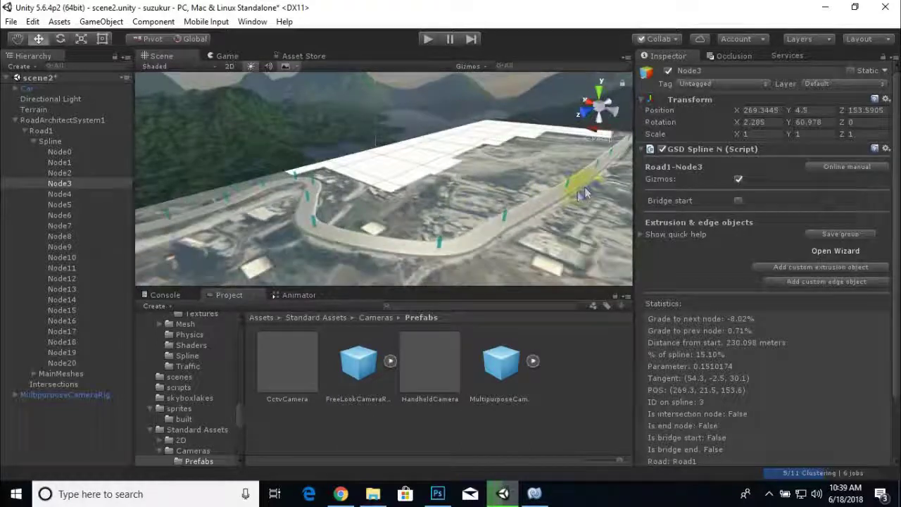
{"action": "left_click_drag", "start_coordinate": [574, 201], "coordinate": [442, 230], "text": "alt"}
{"action": "left_click", "coordinate": [415, 240]}
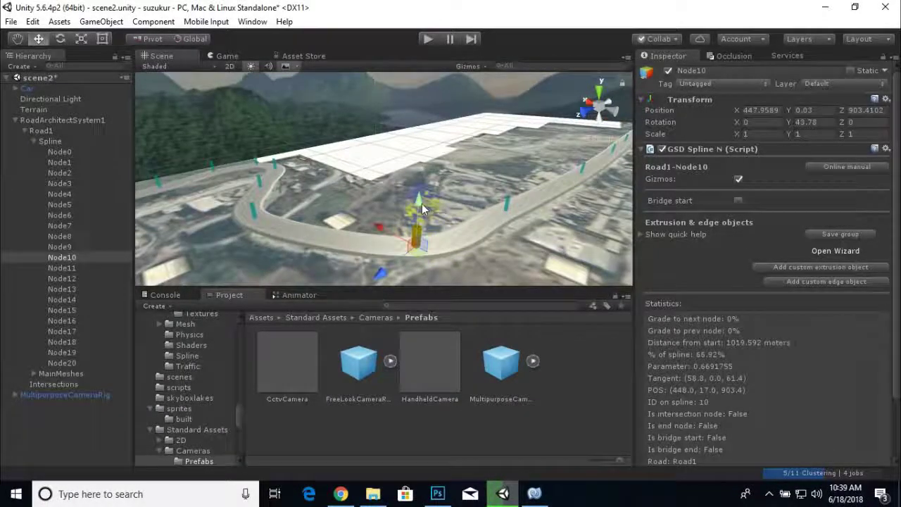
{"action": "left_click", "coordinate": [252, 209]}
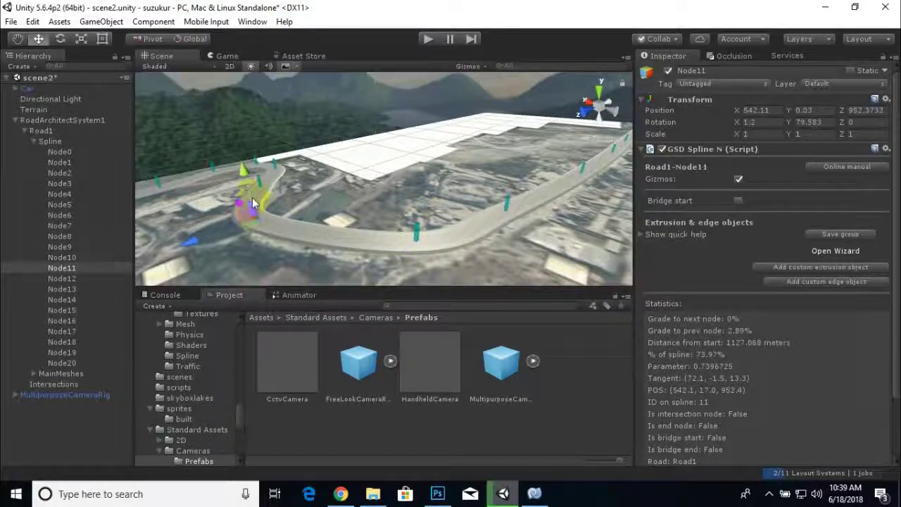
{"action": "left_click_drag", "start_coordinate": [246, 180], "coordinate": [246, 188]}
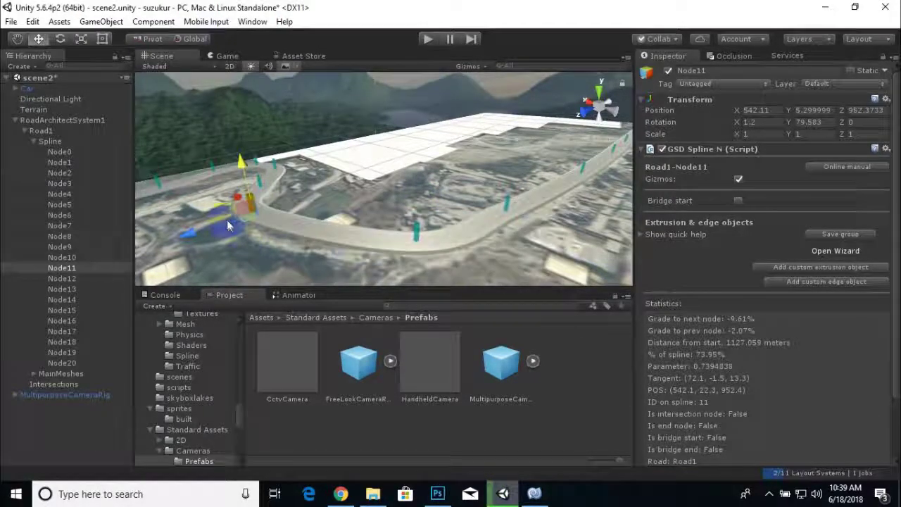
- Raise road spline Node12 to about Y 7 and Node13 to about Y 8.5
{"action": "left_click_drag", "start_coordinate": [196, 206], "coordinate": [394, 224], "text": "alt"}
{"action": "left_click", "coordinate": [412, 161]}
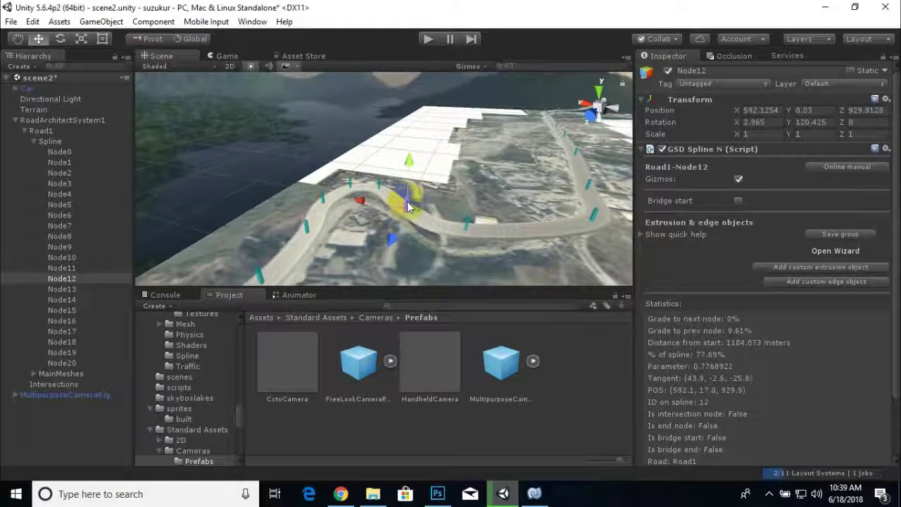
{"action": "scroll", "coordinate": [376, 232], "scroll_direction": "up", "scroll_amount": 3}
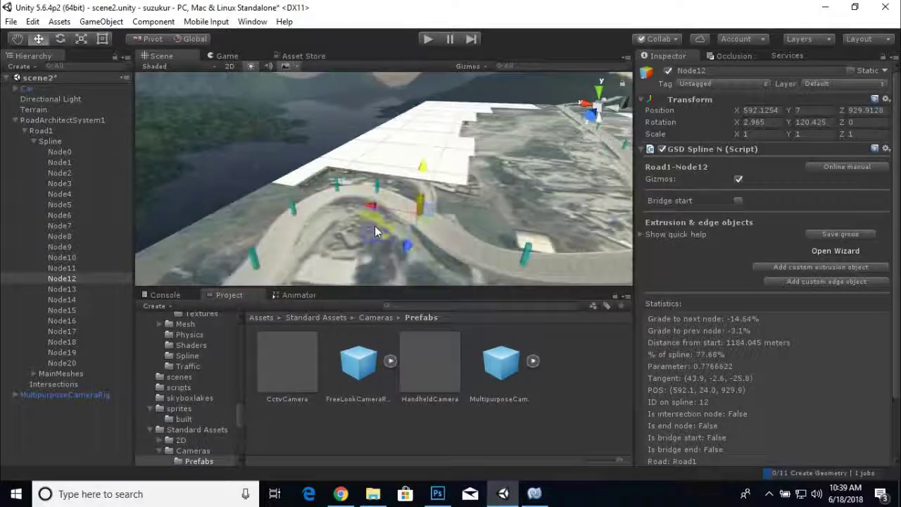
{"action": "left_click", "coordinate": [379, 186]}
{"action": "left_click_drag", "start_coordinate": [378, 186], "coordinate": [376, 143]}
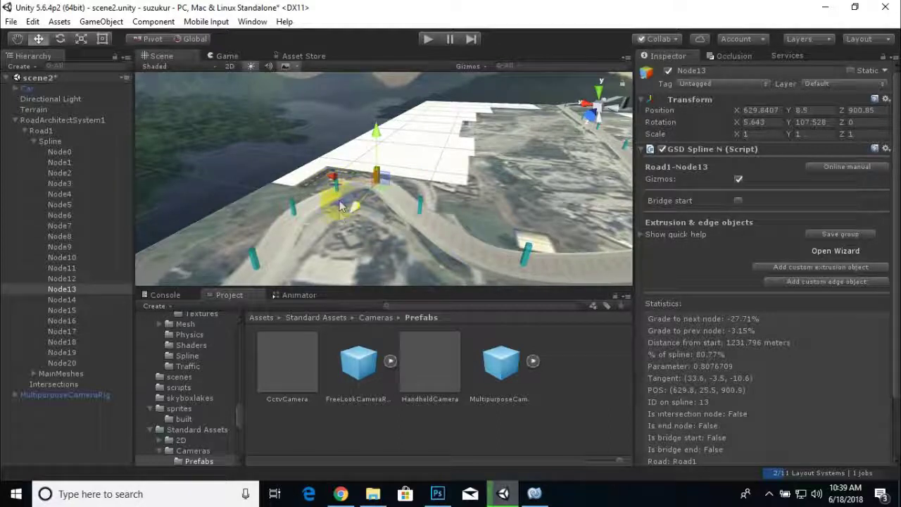
- Raise the road's curve at Node14 and lift Node15 to about Y 8
{"action": "left_click", "coordinate": [321, 198]}
{"action": "left_click", "coordinate": [335, 185]}
{"action": "left_click_drag", "start_coordinate": [335, 148], "coordinate": [335, 139]}
{"action": "left_click", "coordinate": [346, 235]}
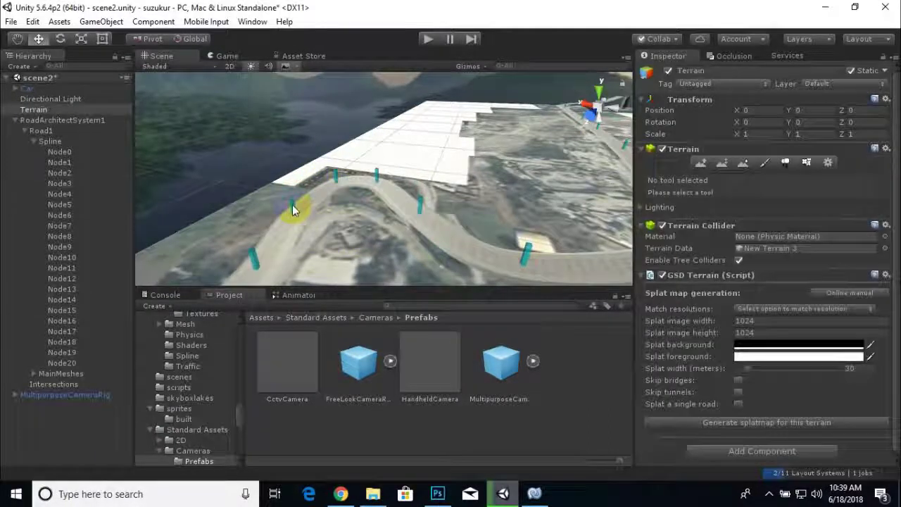
{"action": "left_click", "coordinate": [293, 210]}
{"action": "left_click_drag", "start_coordinate": [284, 169], "coordinate": [283, 155]}
- Raise road spline Node16 to about Y 11 and lift the following Node17 above its base height
{"action": "scroll", "coordinate": [321, 240], "scroll_direction": "down", "scroll_amount": 3}
{"action": "middle_click_drag", "start_coordinate": [321, 240], "coordinate": [352, 218]}
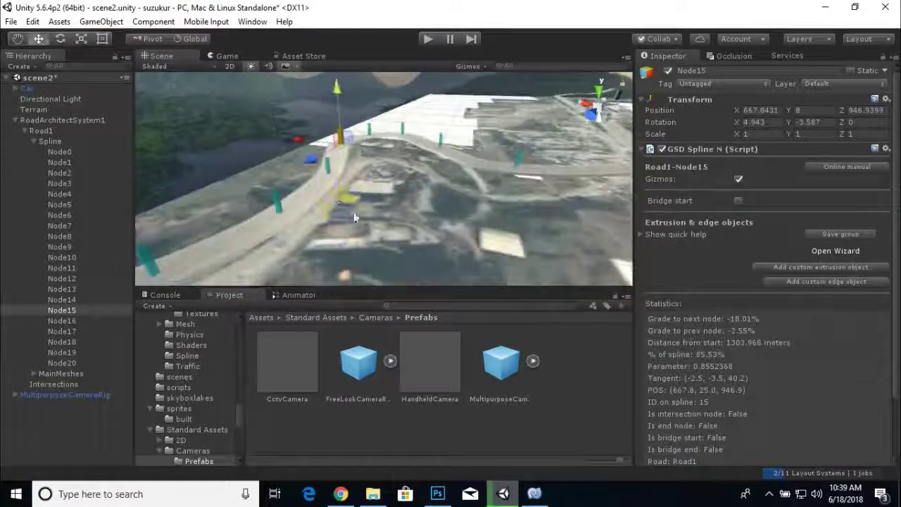
{"action": "left_click", "coordinate": [333, 170]}
{"action": "left_click_drag", "start_coordinate": [322, 114], "coordinate": [323, 137]}
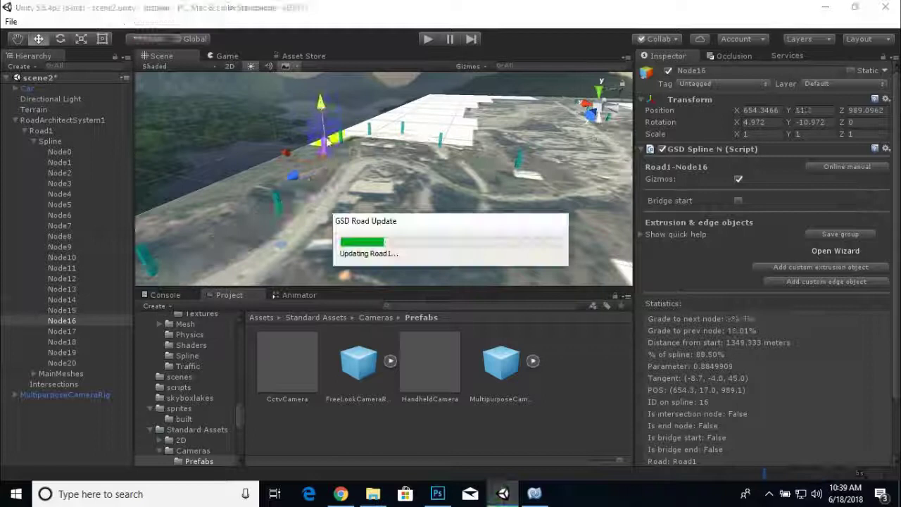
{"action": "left_click", "coordinate": [278, 206]}
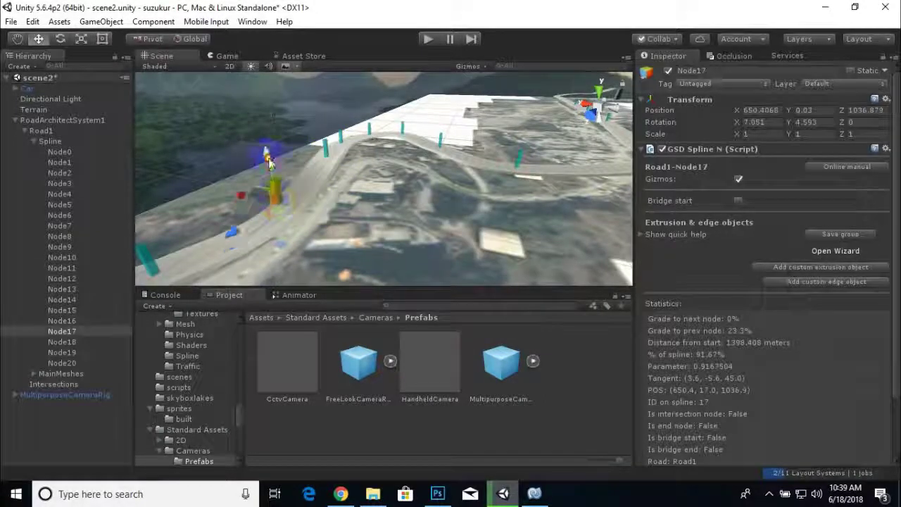
{"action": "left_click_drag", "start_coordinate": [269, 158], "coordinate": [261, 179]}
- Raise road spline Node18 to about Y 6.6
{"action": "left_click", "coordinate": [150, 259]}
{"action": "scroll", "coordinate": [274, 226], "scroll_direction": "down", "scroll_amount": 3}
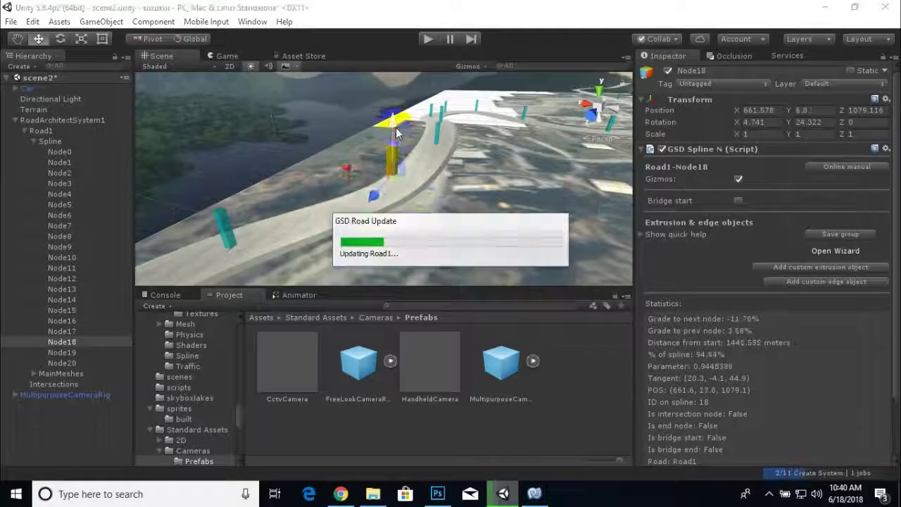
{"action": "scroll", "coordinate": [461, 189], "scroll_direction": "down", "scroll_amount": 3}
- Smooth the road's slope by adjusting Node14 to about Y 10.9 and Node11 to about Y 5.1
{"action": "left_click_drag", "start_coordinate": [463, 190], "coordinate": [390, 187], "text": "alt"}
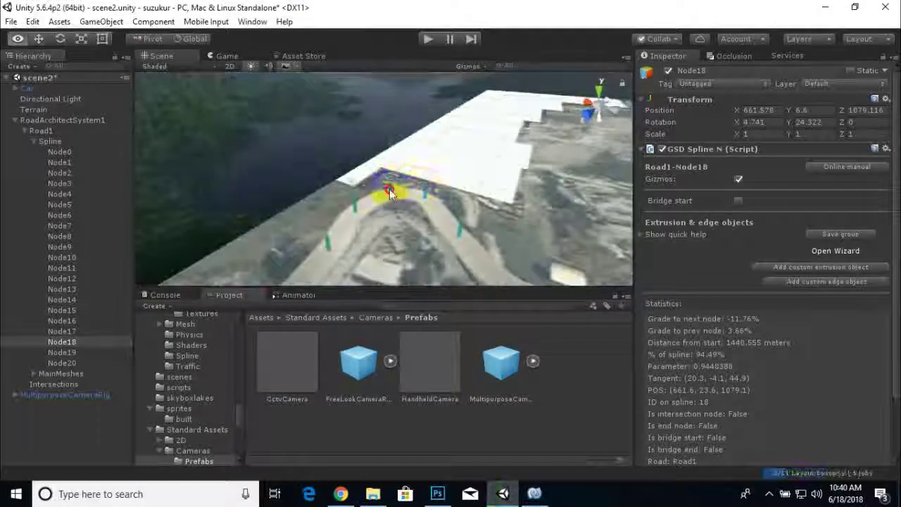
{"action": "left_click", "coordinate": [389, 189]}
{"action": "left_click_drag", "start_coordinate": [403, 217], "coordinate": [449, 168], "text": "alt"}
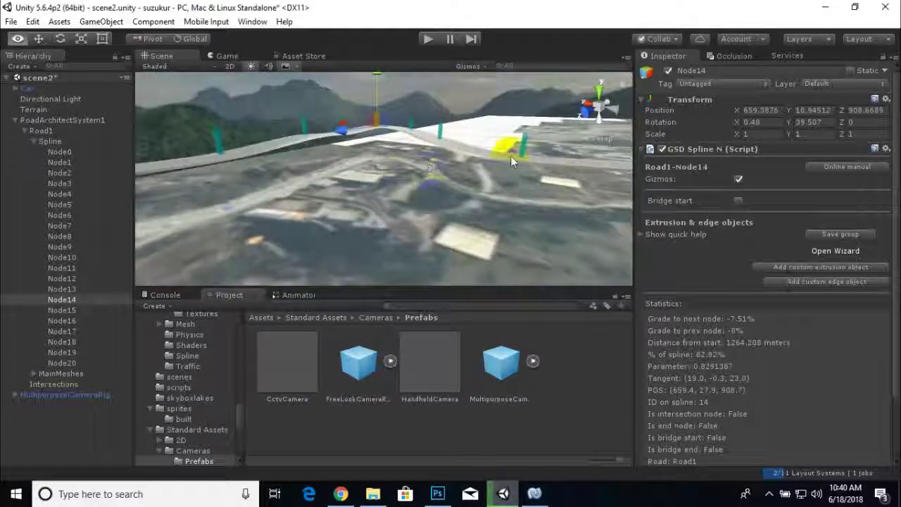
{"action": "left_click", "coordinate": [521, 140]}
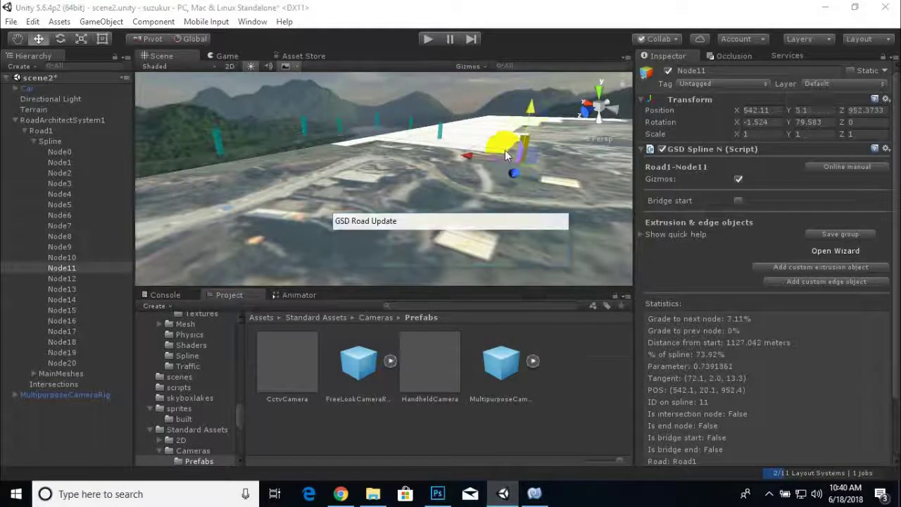
- Examine the raised road around Node15 and the whole terrain from a distance, and clear the selection
{"action": "left_click_drag", "start_coordinate": [389, 201], "coordinate": [386, 134], "text": "alt"}
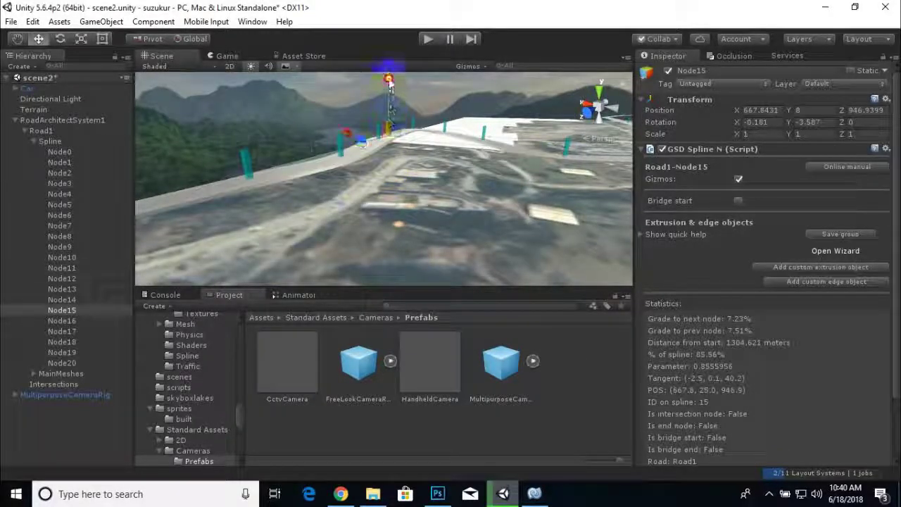
{"action": "left_click_drag", "start_coordinate": [401, 167], "coordinate": [385, 152], "text": "alt"}
{"action": "left_click_drag", "start_coordinate": [393, 191], "coordinate": [423, 200], "text": "alt"}
{"action": "left_click", "coordinate": [431, 187]}
{"action": "scroll", "coordinate": [432, 187], "scroll_direction": "down", "scroll_amount": 3}
{"action": "mouse_move", "coordinate": [355, 215]}
{"action": "left_mouse_down", "text": "alt"}
{"action": "mouse_move", "coordinate": [362, 202]}
{"action": "mouse_move", "coordinate": [356, 207]}
{"action": "left_mouse_up", "text": "alt"}
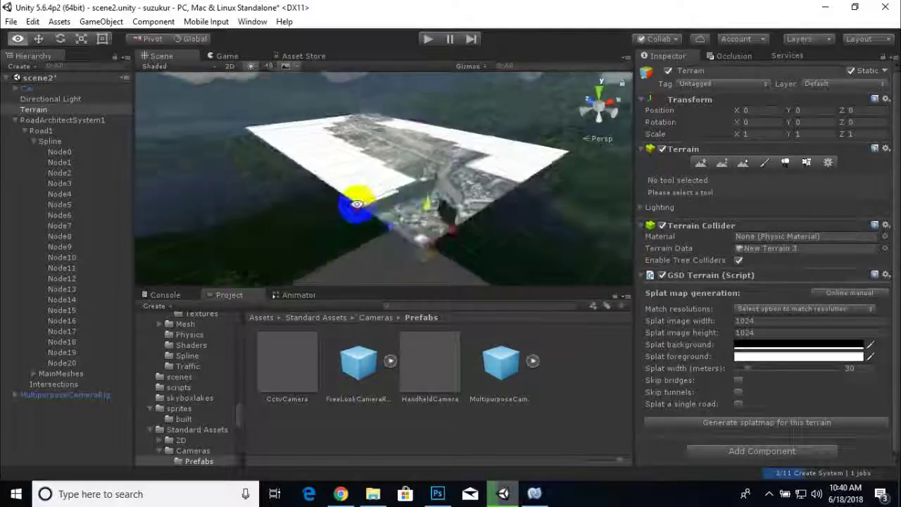
{"action": "left_click", "coordinate": [315, 226]}
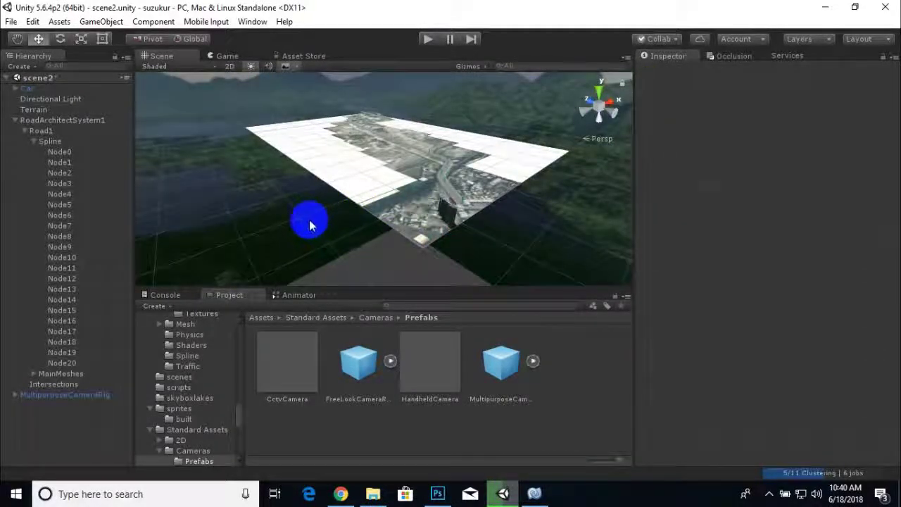